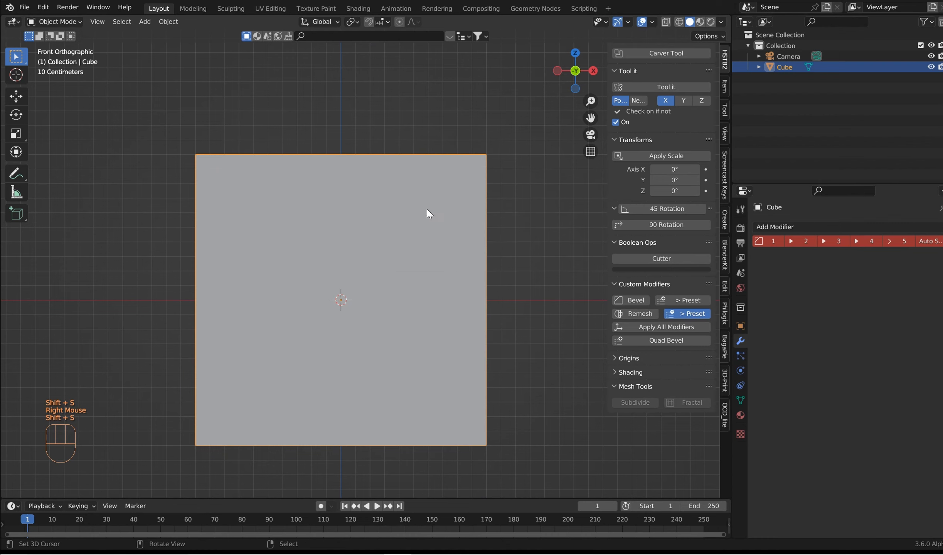
# Duplicate the cube and place the copy so it overlaps the original's upper +X corner
pyautogui.hotkey('shift', 'd')
pyautogui.click(504, 130)
pyautogui.moveTo(503, 131); pyautogui.dragTo(487, 183, button='middle')
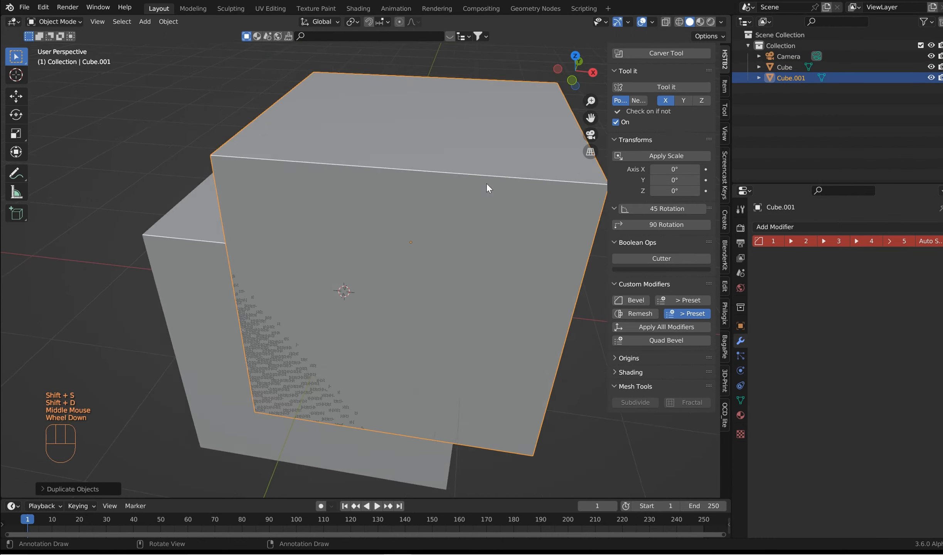
# Scale the duplicate down and subtract it from the original cube with a Bool Tool Difference
pyautogui.scroll(-2, 486, 183)
pyautogui.press('s')
pyautogui.click(508, 161)
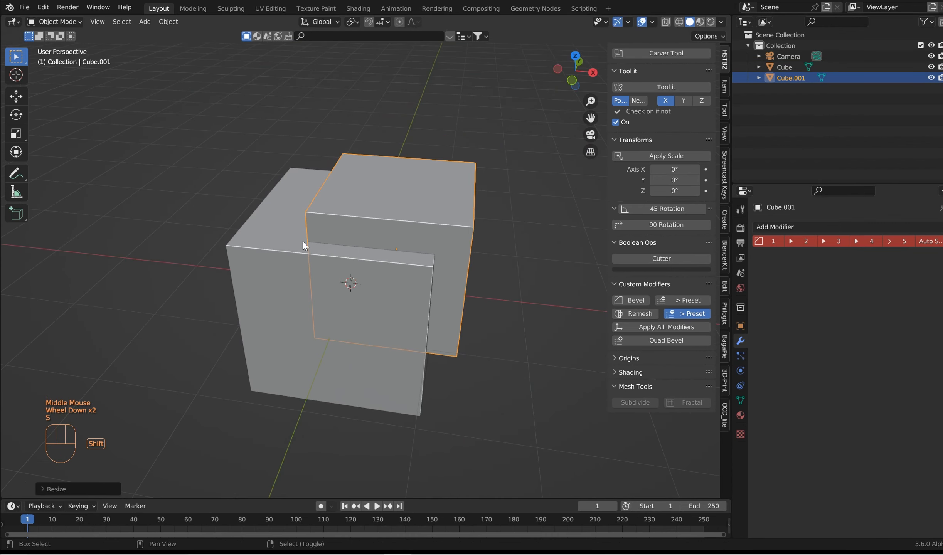
pyautogui.keyDown('shift'); pyautogui.rightClick(290, 255); pyautogui.keyUp('shift')
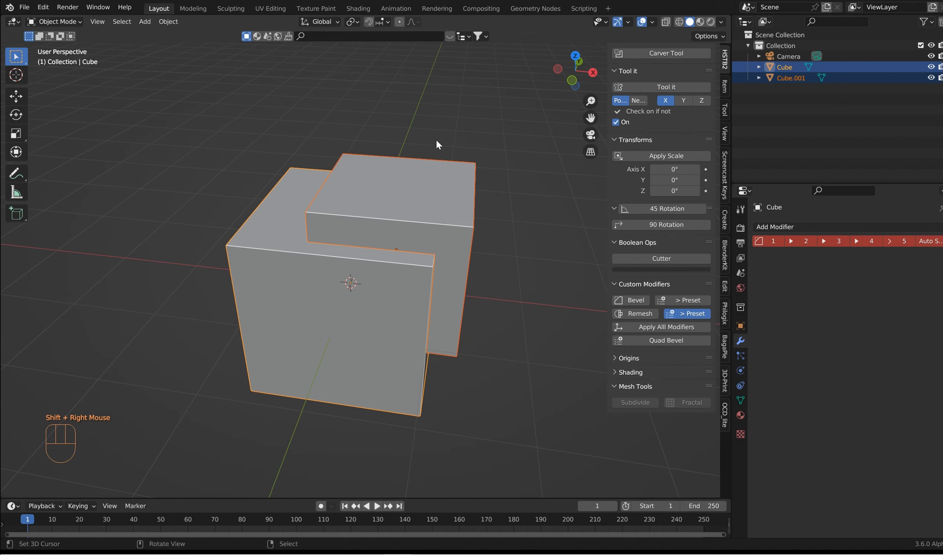
pyautogui.press('ctrl+KP_Subtract')
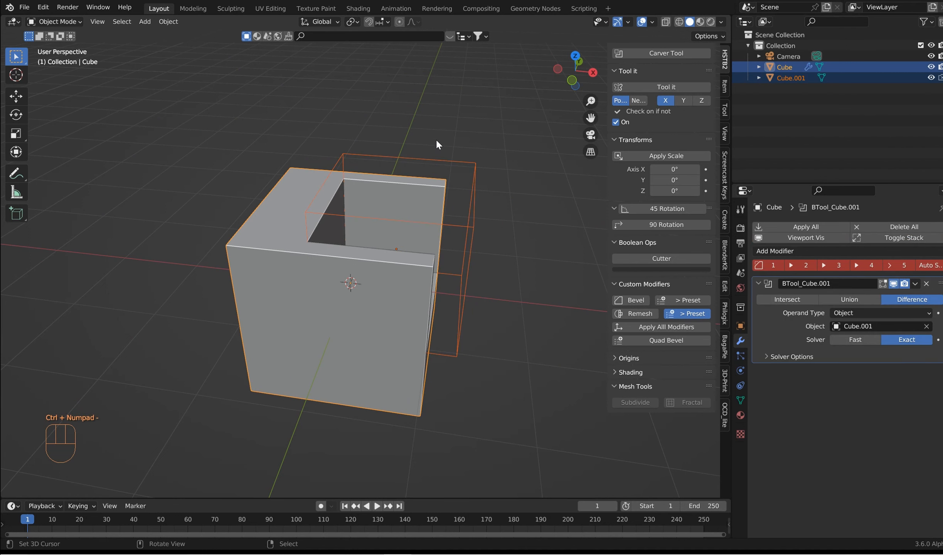
# Look up the Bool Tool add-on in the preferences by searching for "bool", then close the window
pyautogui.click(43, 7)
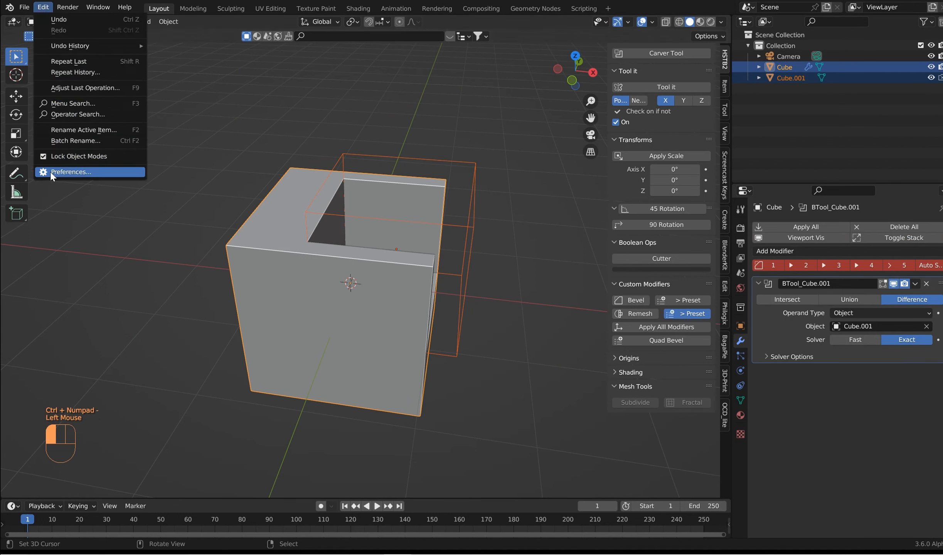
pyautogui.click(52, 172)
pyautogui.write('bool')
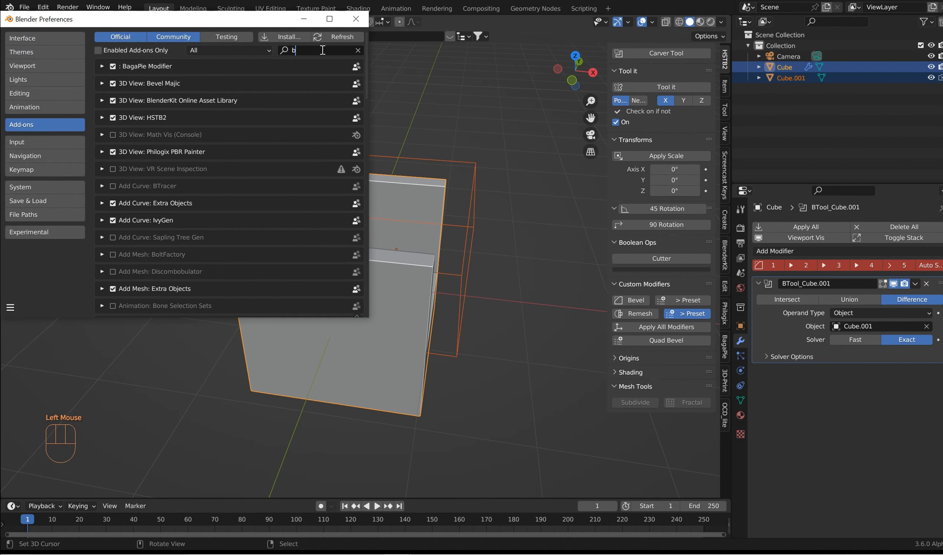
pyautogui.click(313, 22)
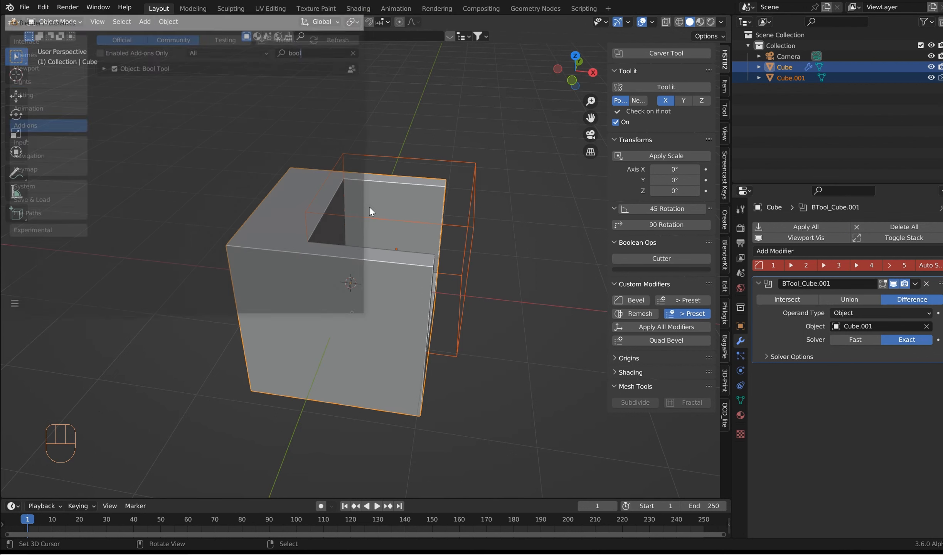
# Select the cutter cube and give it auto-smooth shading
pyautogui.rightClick(476, 170)
pyautogui.moveTo(476, 172); pyautogui.dragTo(444, 187, button='middle')
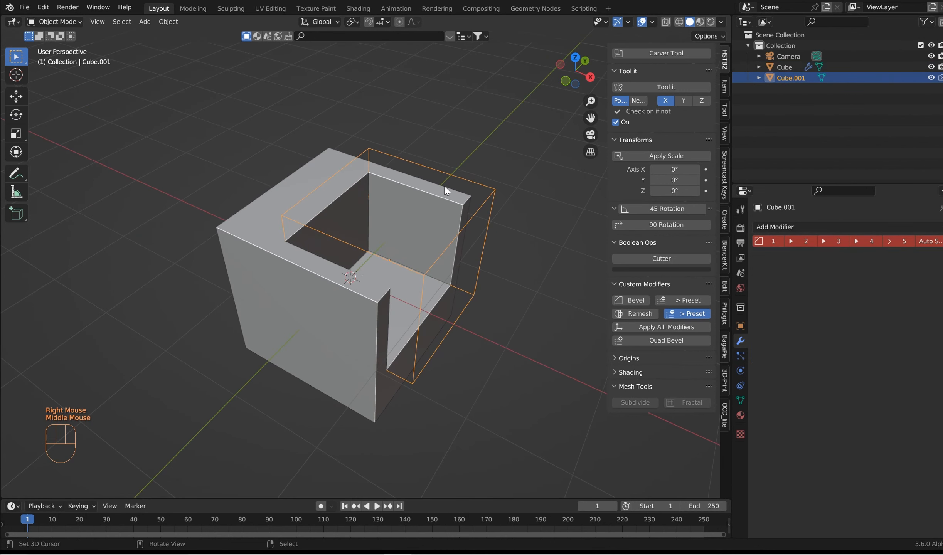
pyautogui.rightClick(303, 181)
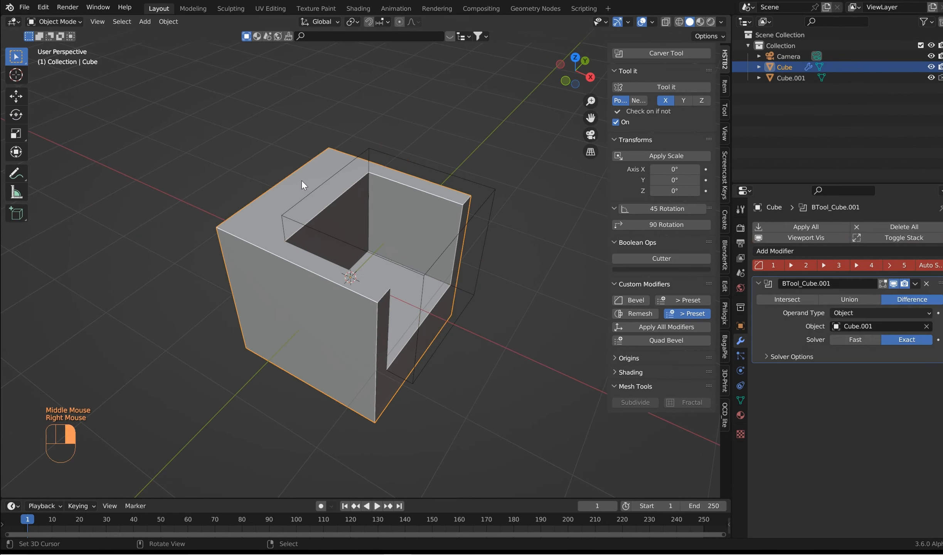
pyautogui.rightClick(418, 162)
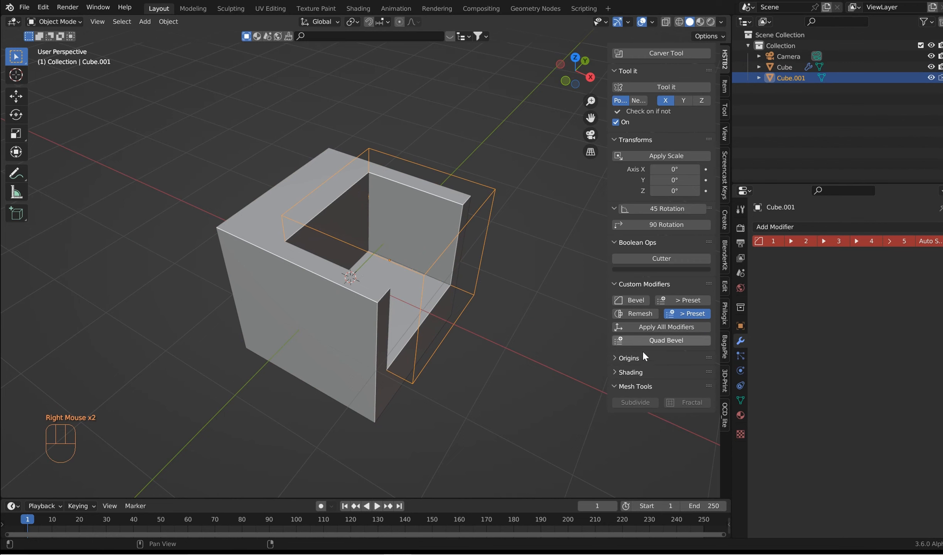
pyautogui.click(622, 373)
pyautogui.click(627, 389)
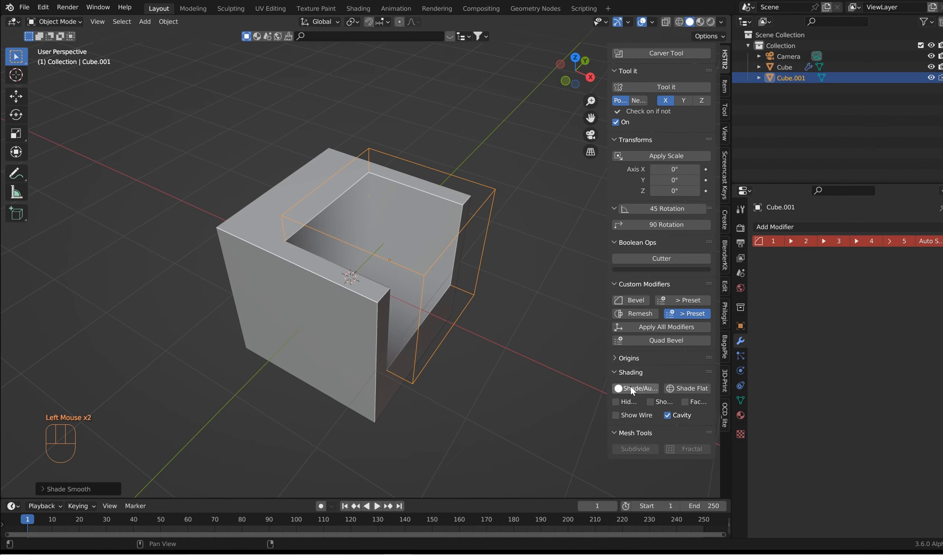
pyautogui.moveTo(548, 296)
pyautogui.mouseDown(button='middle')
pyautogui.moveTo(432, 211)
pyautogui.moveTo(476, 245)
pyautogui.moveTo(506, 234)
pyautogui.moveTo(514, 244)
pyautogui.mouseUp(button='middle')
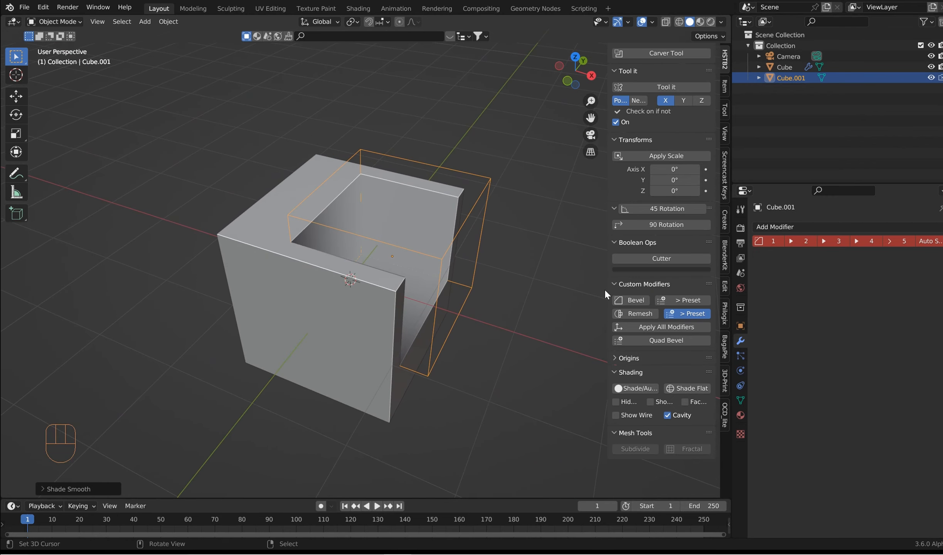
# Add the Cutter shell (Solidify) at 0.01 m to the cutter cube and enable Even Thickness
pyautogui.click(662, 259)
pyautogui.scroll(4, 434, 167)
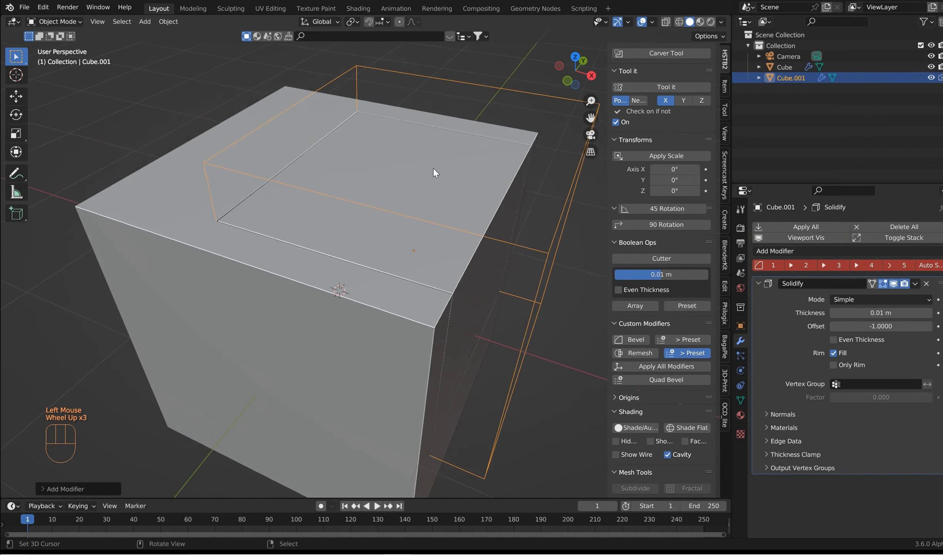
pyautogui.moveTo(431, 171); pyautogui.dragTo(451, 209, button='middle')
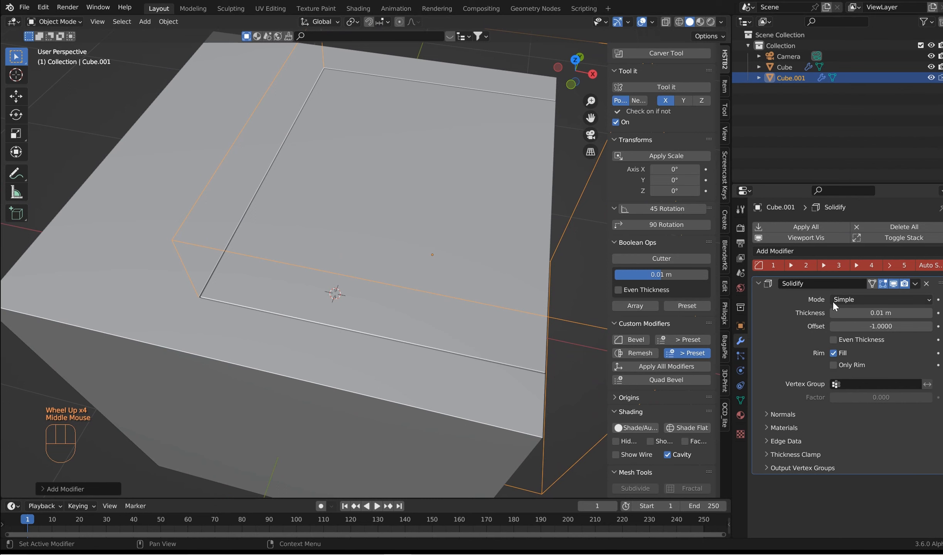
pyautogui.scroll(-2, 395, 158)
pyautogui.moveTo(396, 158); pyautogui.dragTo(373, 153, button='middle')
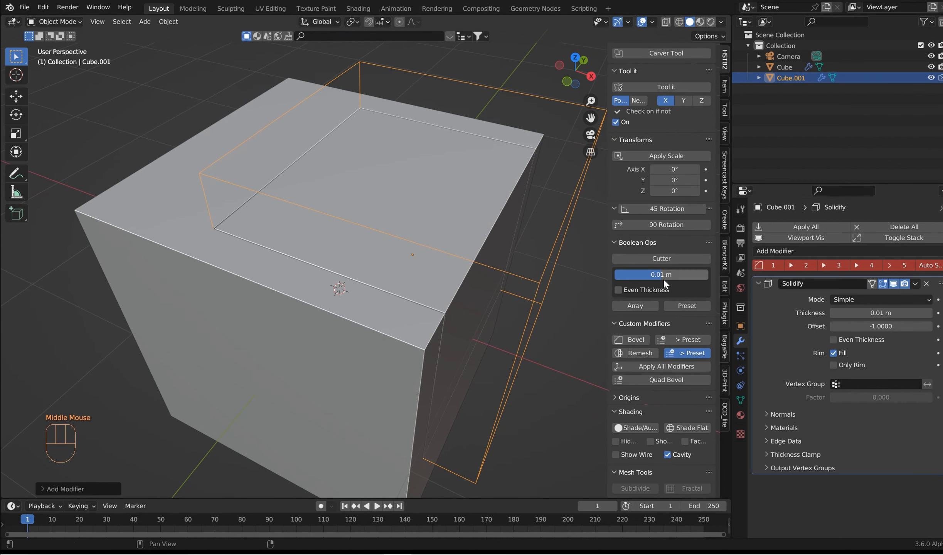
pyautogui.click(618, 290)
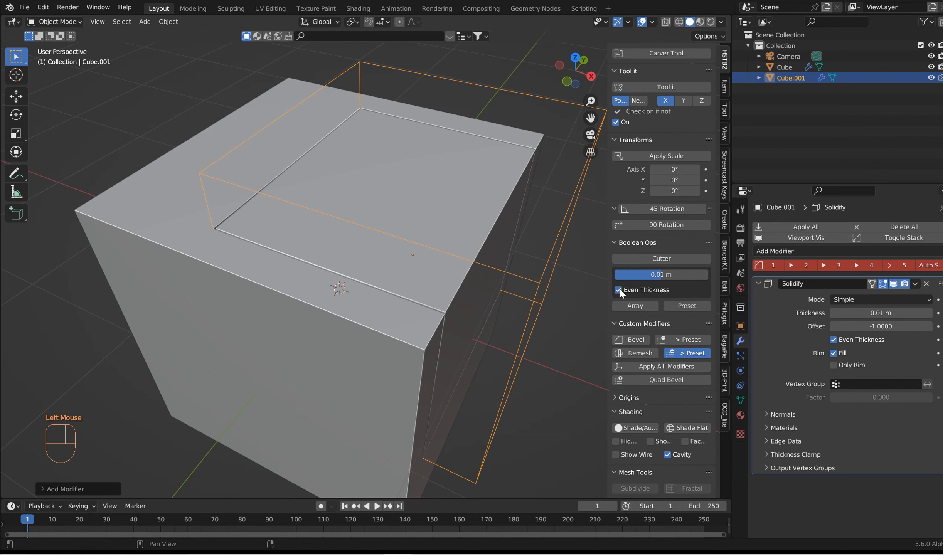
pyautogui.scroll(-2, 343, 211)
pyautogui.moveTo(343, 211); pyautogui.dragTo(362, 221, button='middle')
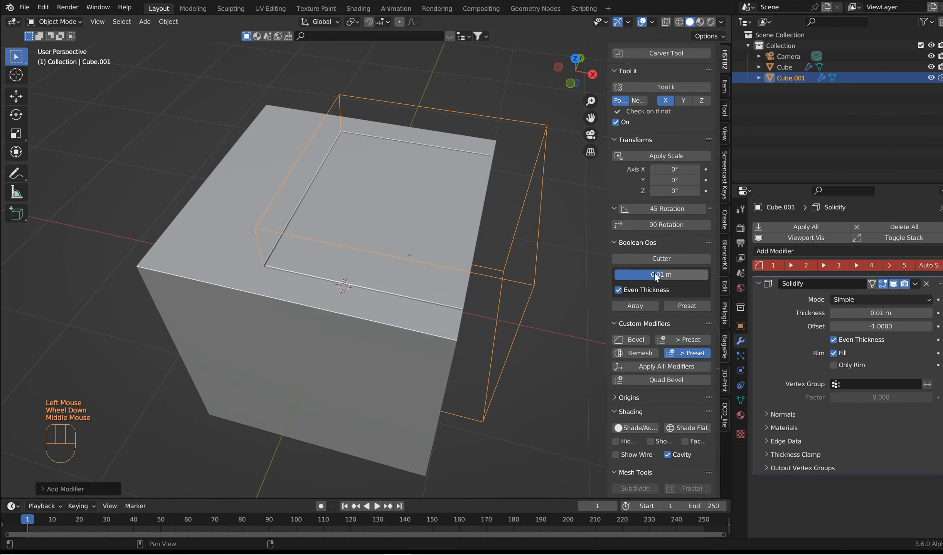
# Increase the cutter's shell thickness to 1.105 m and inspect the cut
pyautogui.keyDown('shift'); pyautogui.moveTo(661, 275); pyautogui.dragTo(709, 275); pyautogui.keyUp('shift')
pyautogui.moveTo(510, 246); pyautogui.dragTo(409, 227, button='middle')
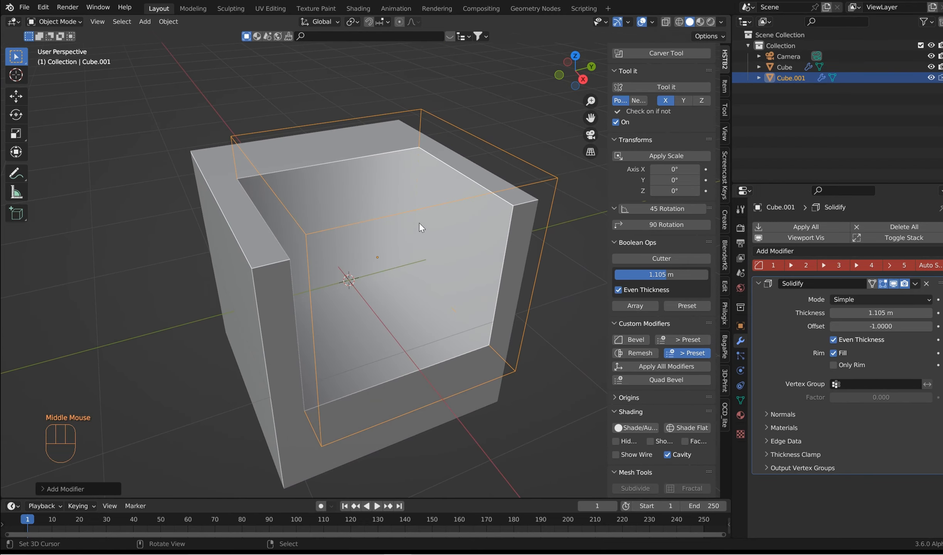
# Give the main cube auto-smooth shading
pyautogui.rightClick(260, 235)
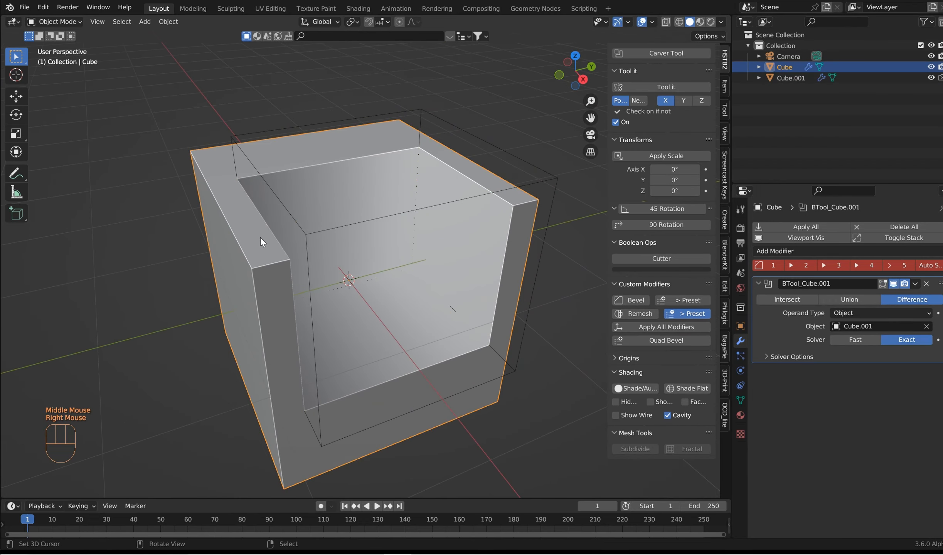
pyautogui.click(636, 387)
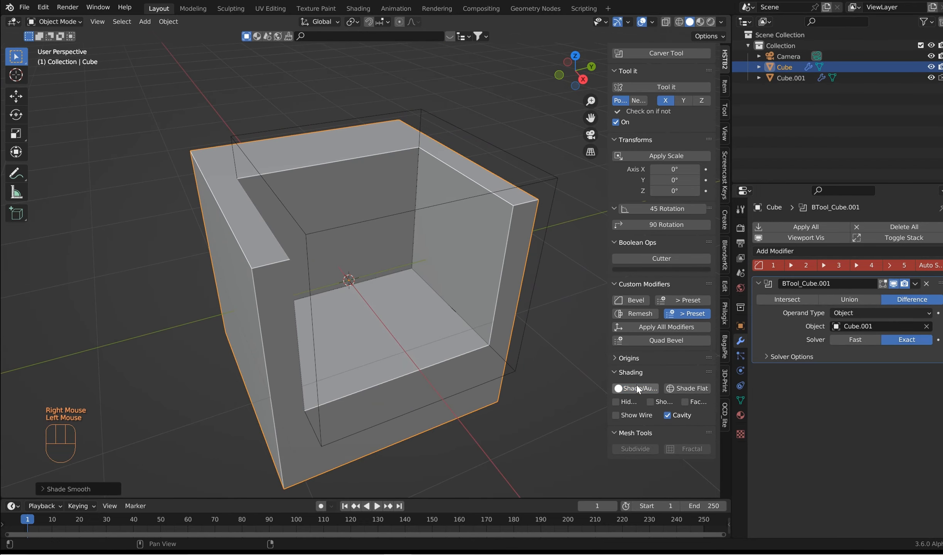
# Reselect the cutter cube and reduce its shell thickness to 0.01791 m
pyautogui.rightClick(420, 207)
pyautogui.keyDown('shift'); pyautogui.moveTo(652, 274); pyautogui.dragTo(612, 274); pyautogui.keyUp('shift')
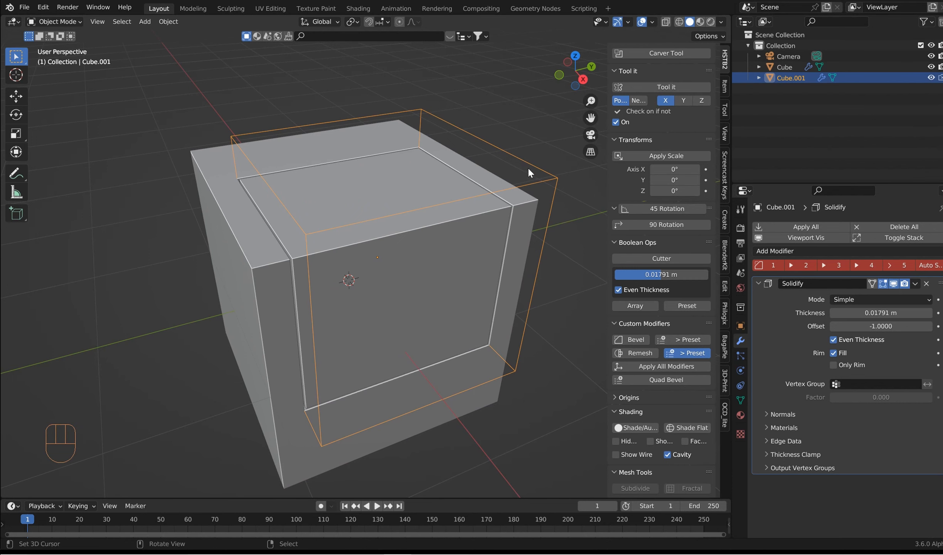
pyautogui.moveTo(531, 172); pyautogui.dragTo(535, 201, button='middle')
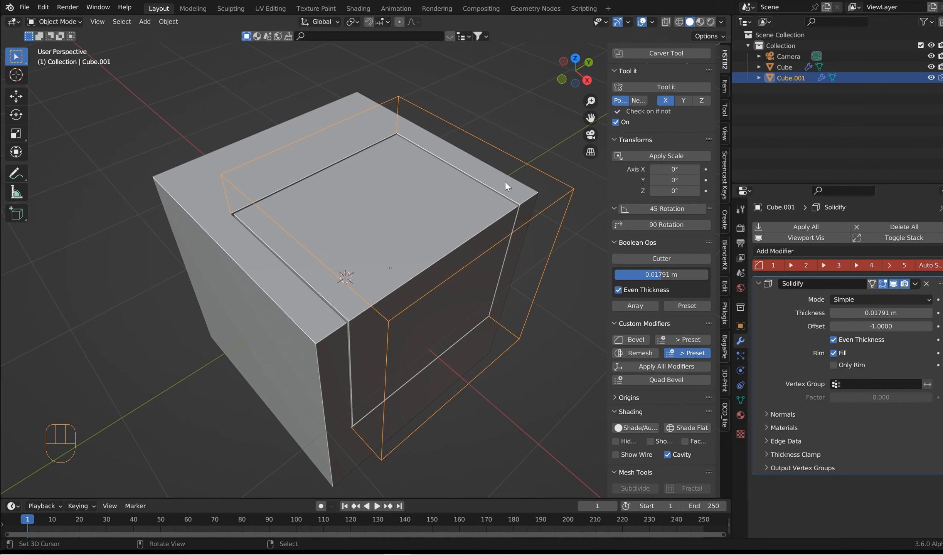
# Scale the cutter cube down slightly and set its shell thickness to 0.1562 m
pyautogui.press('s')
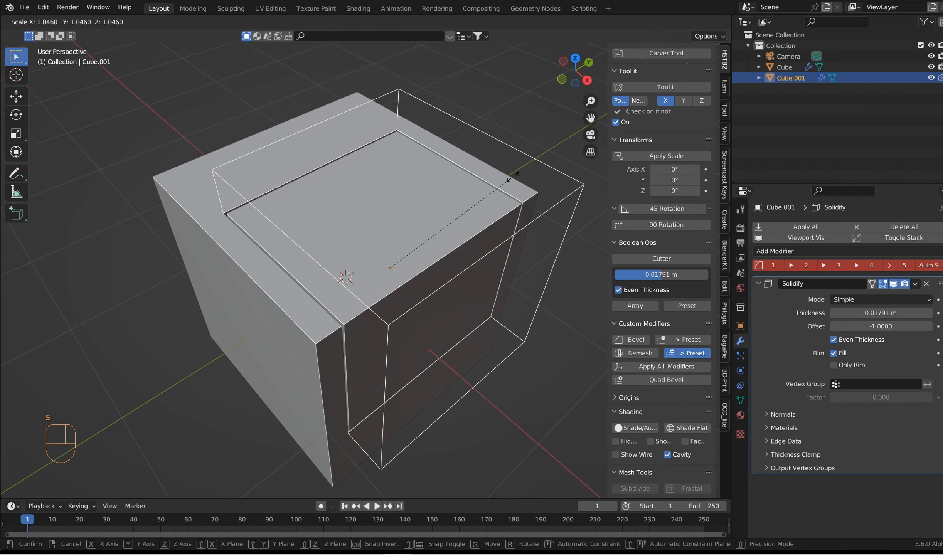
pyautogui.click(492, 193)
pyautogui.keyDown('shift'); pyautogui.moveTo(644, 277); pyautogui.dragTo(690, 276); pyautogui.keyUp('shift')
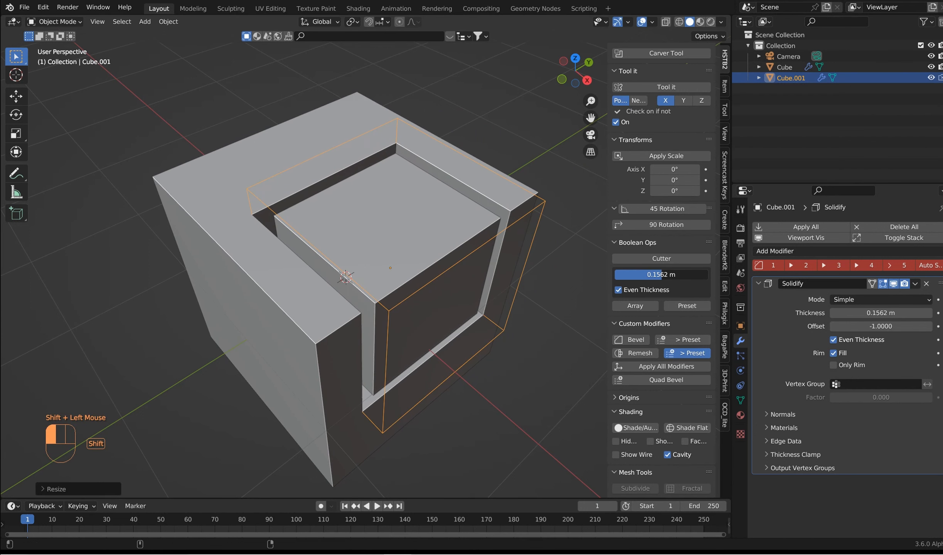
# Add a second Cutter shell of 0.01 m to the cutter cube and set the first shell's thickness to 0.1009 m
pyautogui.click(667, 260)
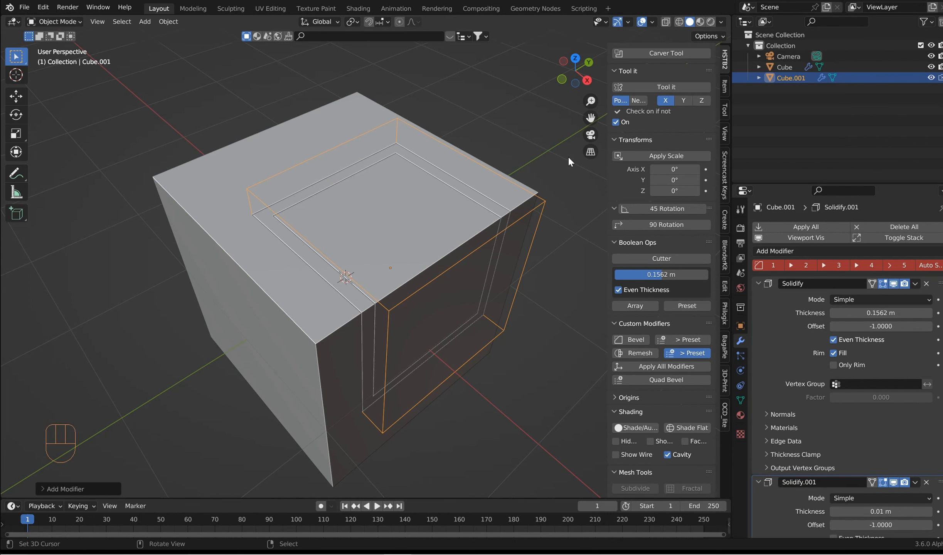
pyautogui.moveTo(662, 275); pyautogui.dragTo(673, 274)
pyautogui.moveTo(430, 210); pyautogui.dragTo(423, 201, button='middle')
pyautogui.scroll(2, 422, 201)
pyautogui.keyDown('shift'); pyautogui.moveTo(673, 279); pyautogui.dragTo(637, 279); pyautogui.keyUp('shift')
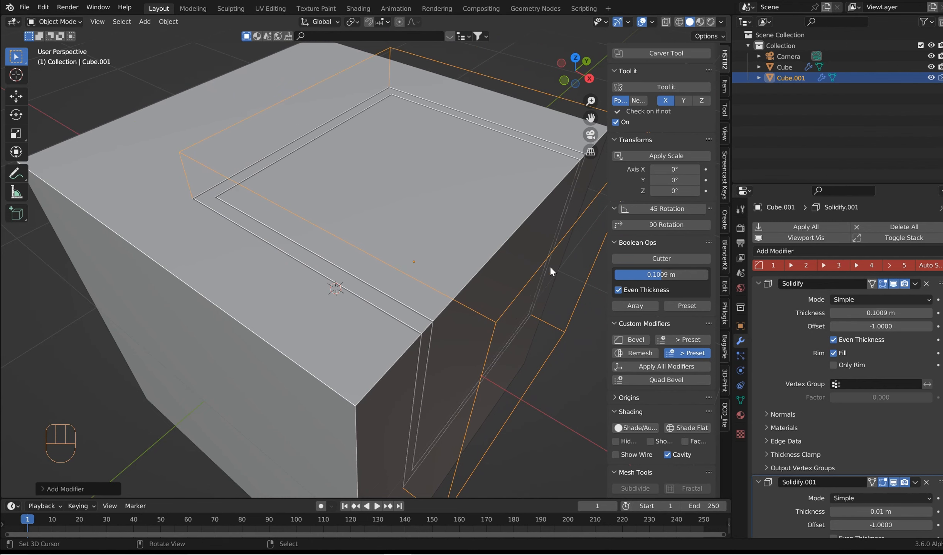
# Examine the double groove around the cut from several angles
pyautogui.moveTo(492, 244); pyautogui.dragTo(515, 223, button='middle')
pyautogui.scroll(1, 515, 223)
pyautogui.scroll(-2, 482, 239)
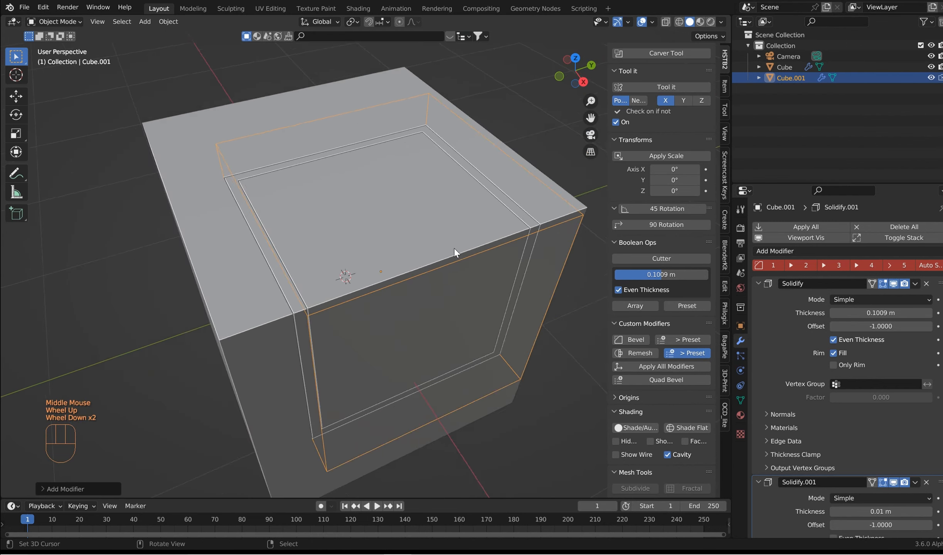
pyautogui.moveTo(457, 255); pyautogui.dragTo(473, 252, button='middle')
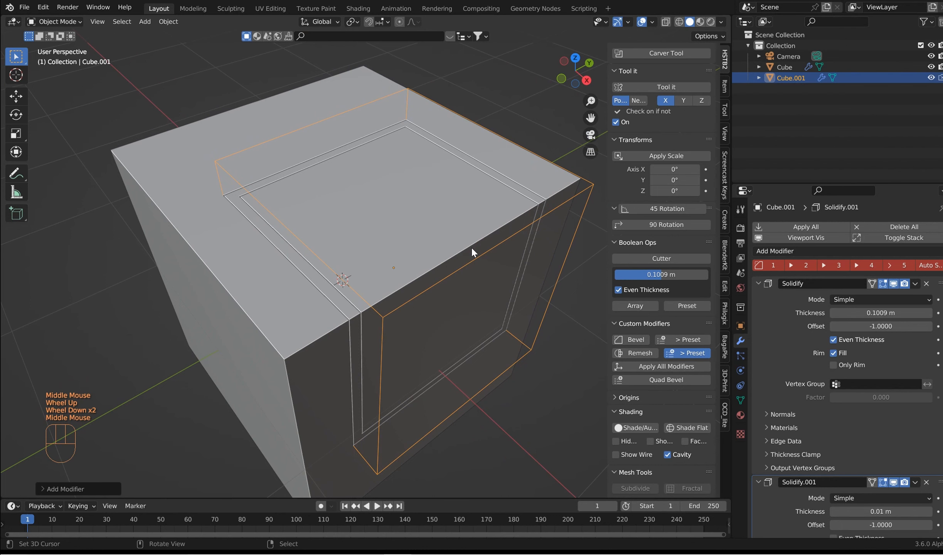
pyautogui.moveTo(447, 236); pyautogui.dragTo(460, 217, button='middle')
pyautogui.scroll(1, 460, 216)
pyautogui.scroll(-4, 578, 336)
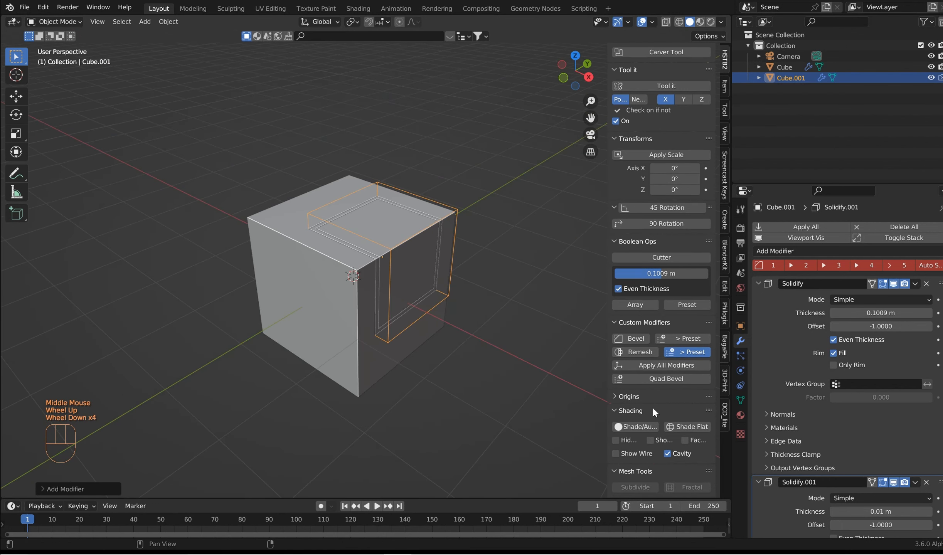
# Enter Edit Mode on the cutter cube and apply a Fractal subdivision to all its faces
pyautogui.press('Tab')
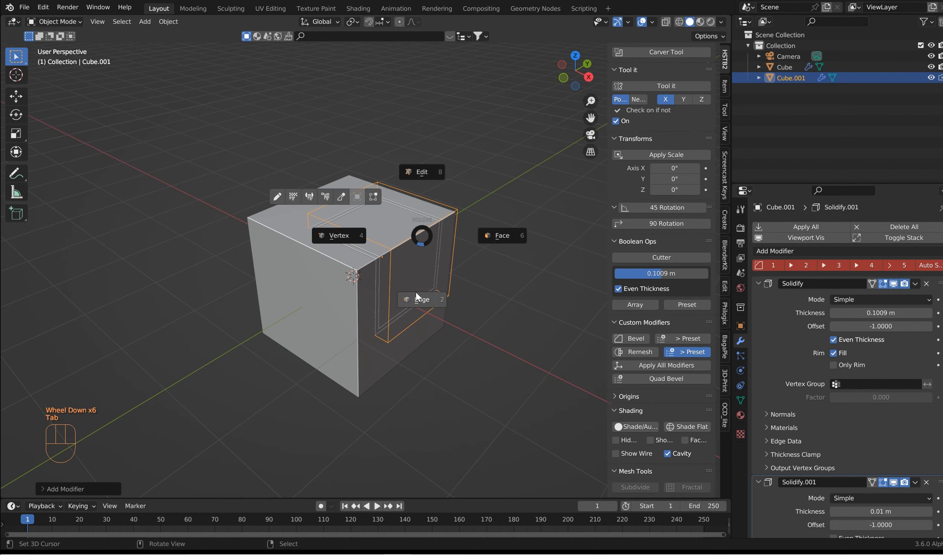
pyautogui.click(488, 259)
pyautogui.moveTo(488, 261); pyautogui.dragTo(487, 271, button='middle')
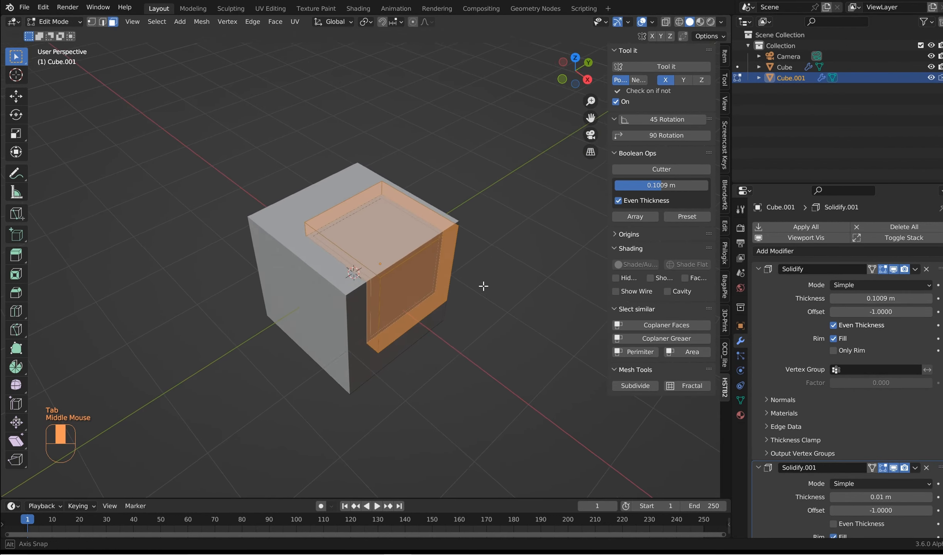
pyautogui.scroll(2, 488, 271)
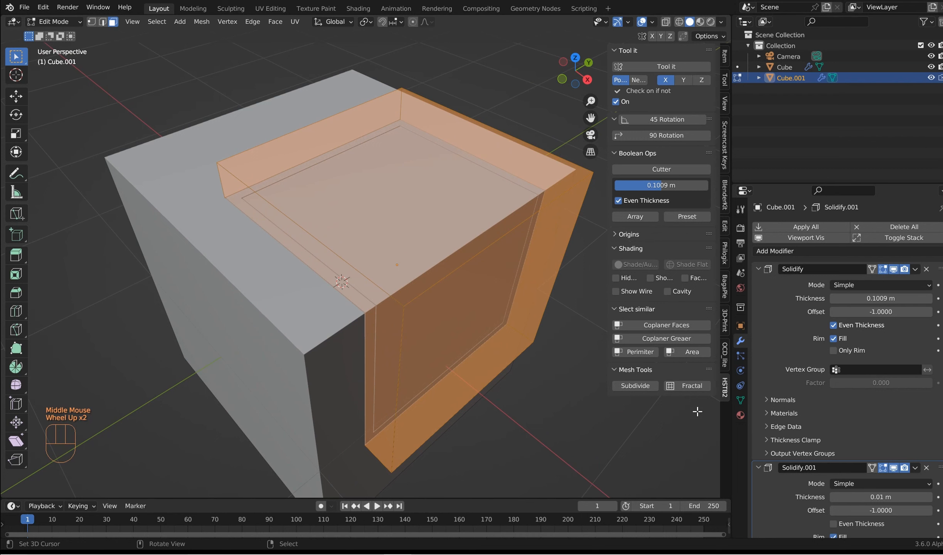
pyautogui.click(690, 387)
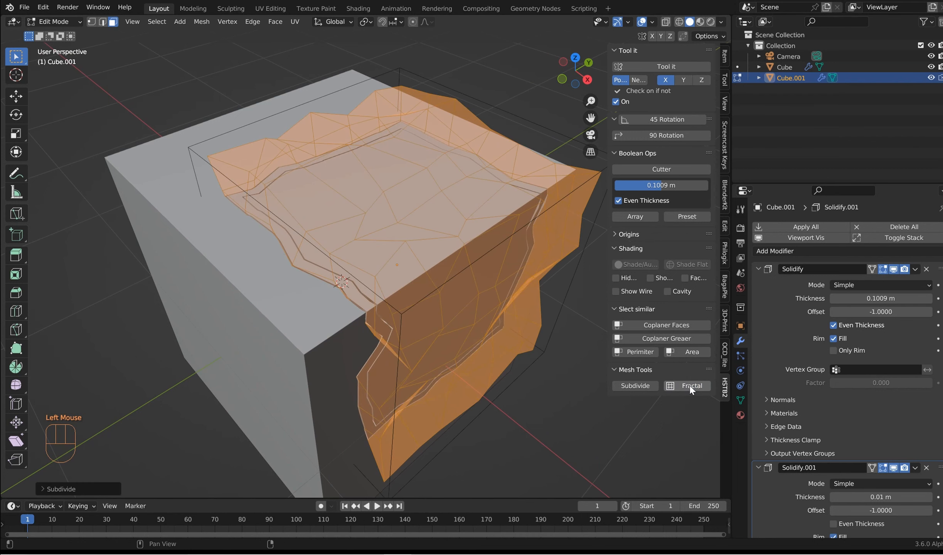
# Try a second Fractal subdivision on the cutter mesh, undo it, and apply a plain Subdivide instead
pyautogui.click(690, 387)
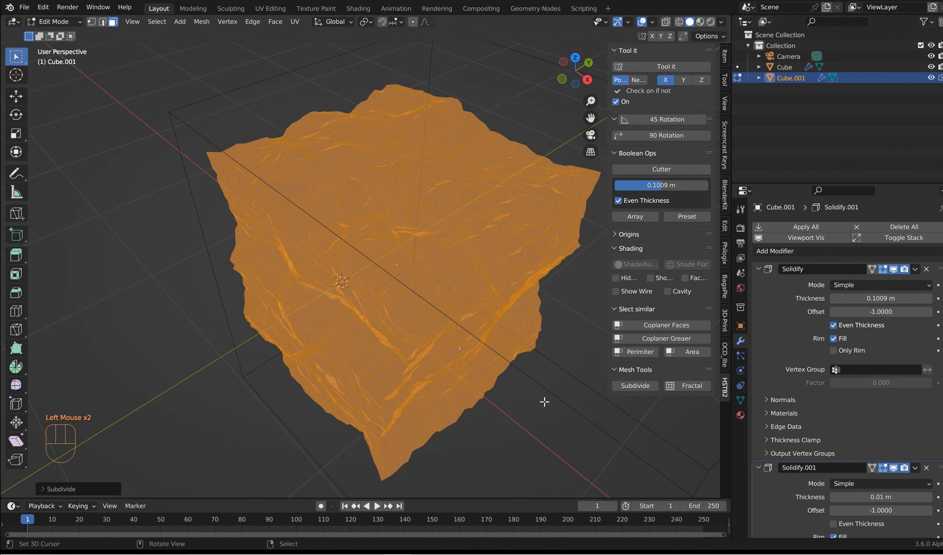
pyautogui.hotkey('ctrl', 'z')
pyautogui.click(645, 387)
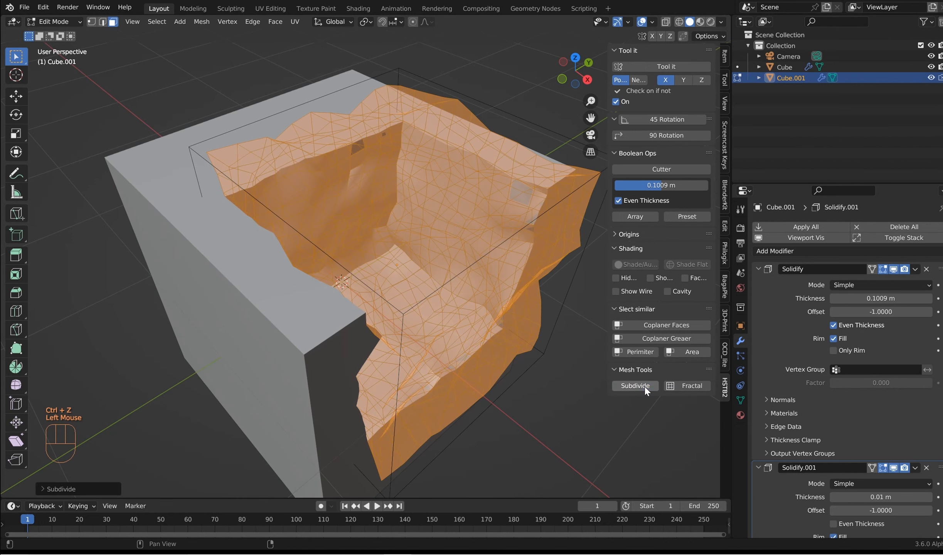
# Subdivide the cutter cube's mesh once more and, back in Object Mode, set its first shell's thickness to -0.03743 m
pyautogui.click(645, 387)
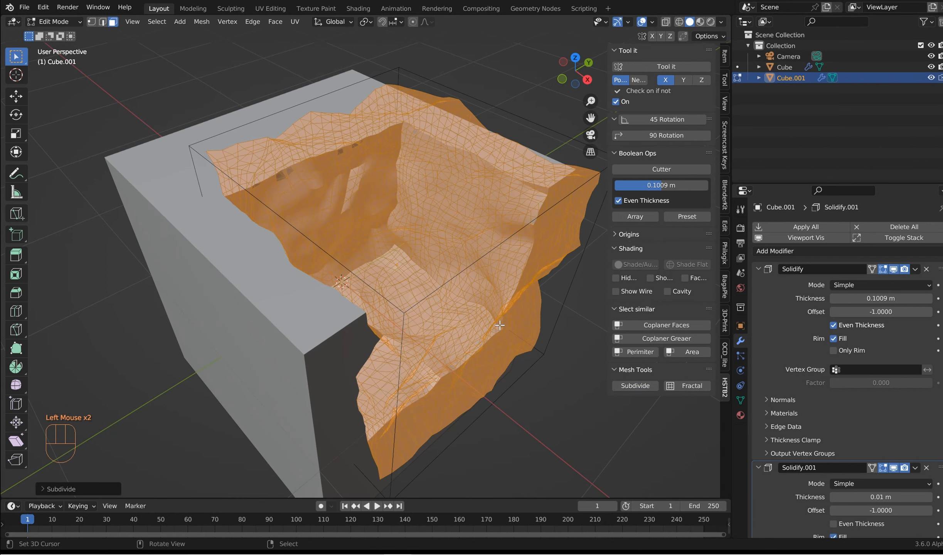
pyautogui.press('Tab')
pyautogui.rightClick(475, 262)
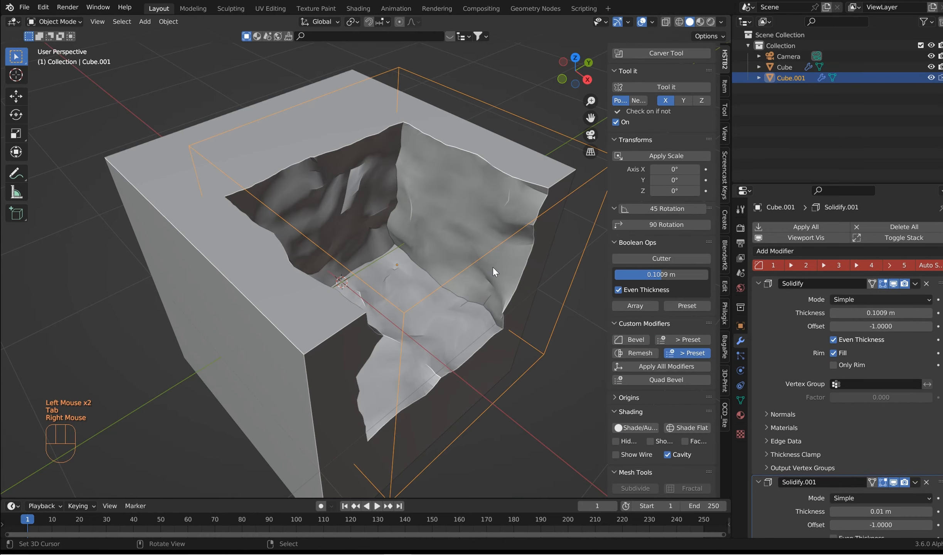
pyautogui.keyDown('shift'); pyautogui.moveTo(662, 274); pyautogui.dragTo(656, 275); pyautogui.keyUp('shift')
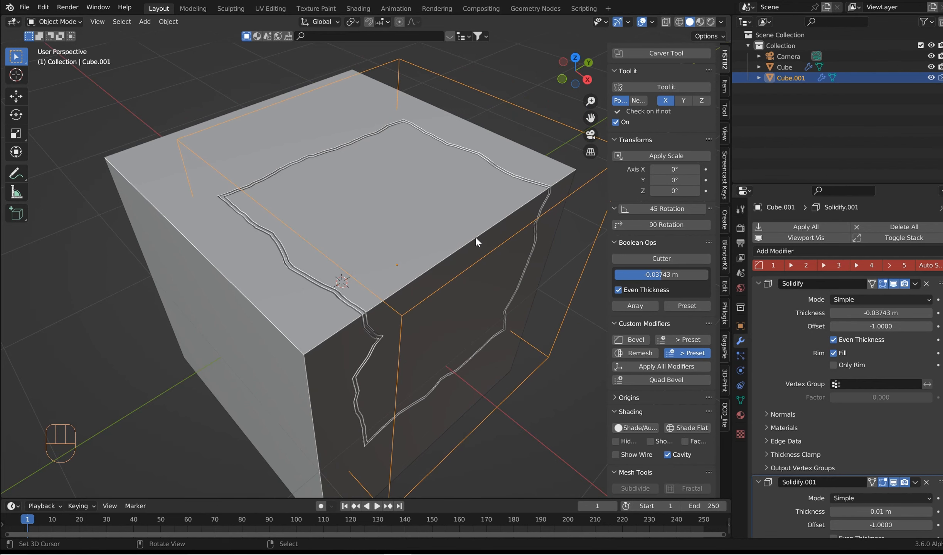
# Examine the jagged double groove around the cut up close and from several angles, along with the cutter's second Solidify settings
pyautogui.moveTo(475, 237); pyautogui.dragTo(437, 234, button='middle')
pyautogui.scroll(3, 514, 234)
pyautogui.keyDown('shift'); pyautogui.moveTo(513, 233); pyautogui.dragTo(404, 202, button='middle'); pyautogui.keyUp('shift')
pyautogui.scroll(-1, 403, 202)
pyautogui.moveTo(302, 224); pyautogui.dragTo(278, 270, button='middle')
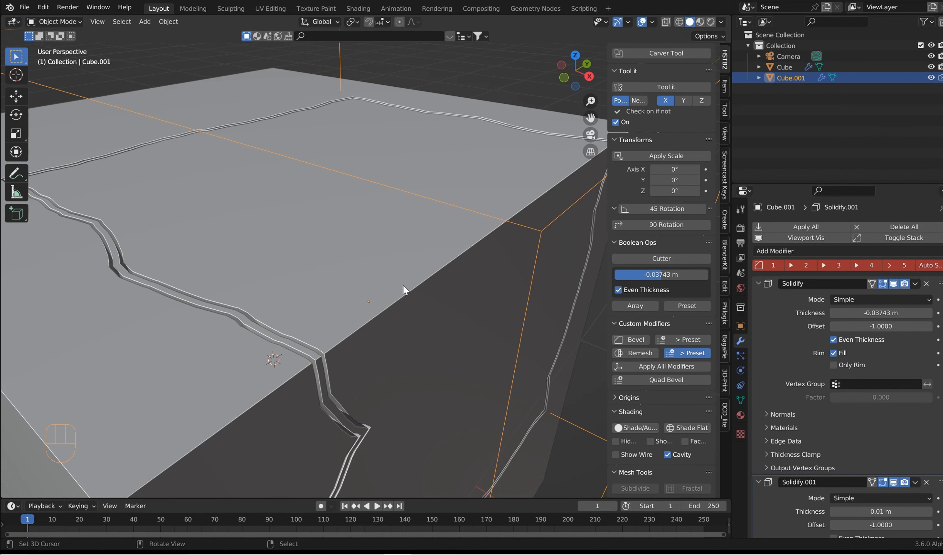
pyautogui.scroll(-2, 865, 394)
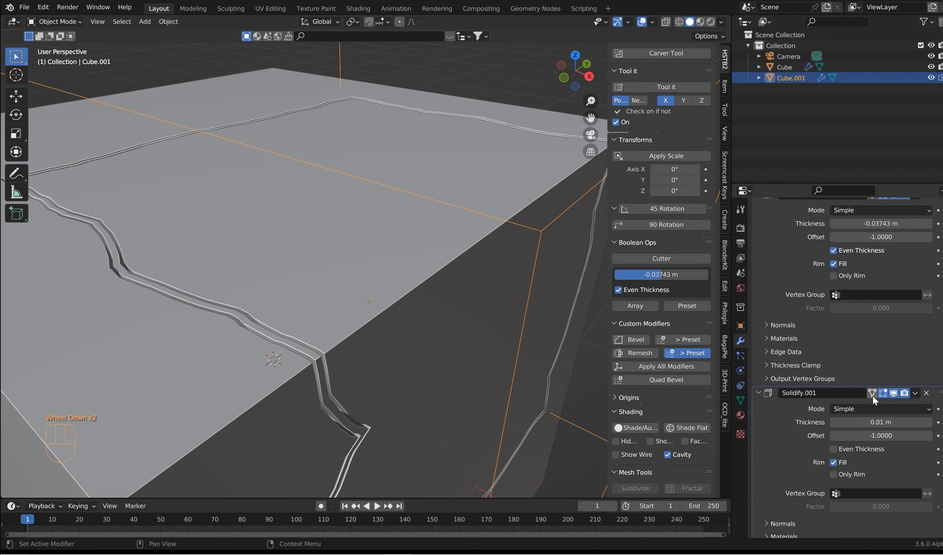
pyautogui.moveTo(411, 207); pyautogui.dragTo(345, 215, button='middle')
pyautogui.scroll(-2, 401, 235)
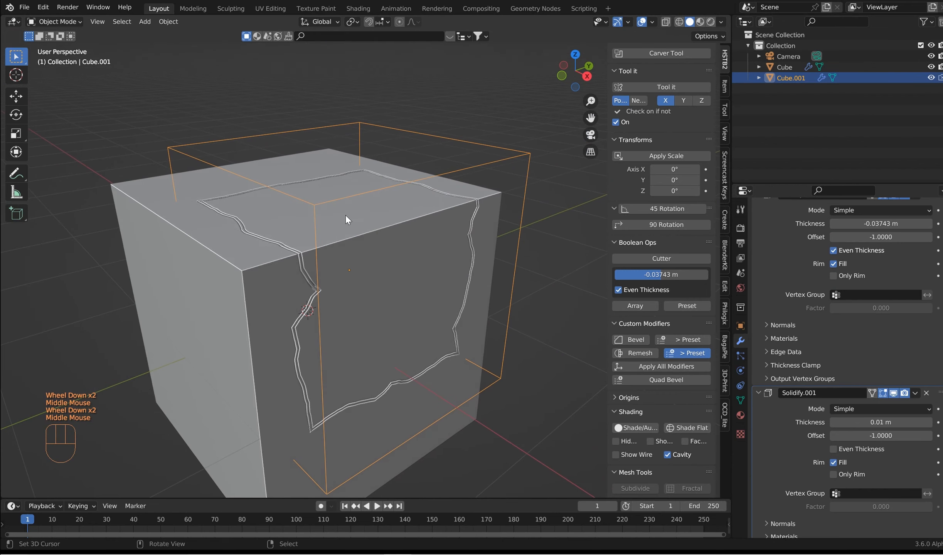
# Apply all modifiers on the cutter cube and then the main cube, and delete the cutter cube
pyautogui.rightClick(509, 155)
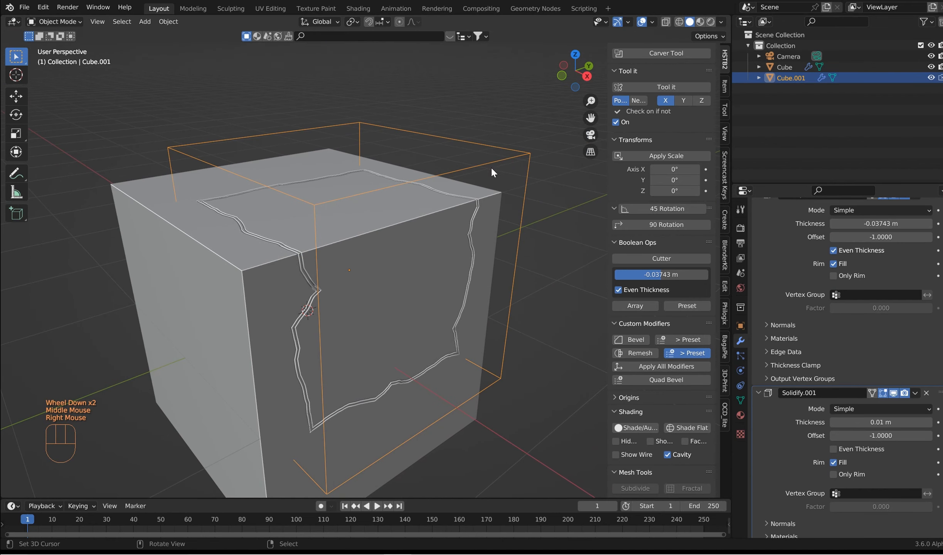
pyautogui.click(670, 370)
pyautogui.rightClick(225, 268)
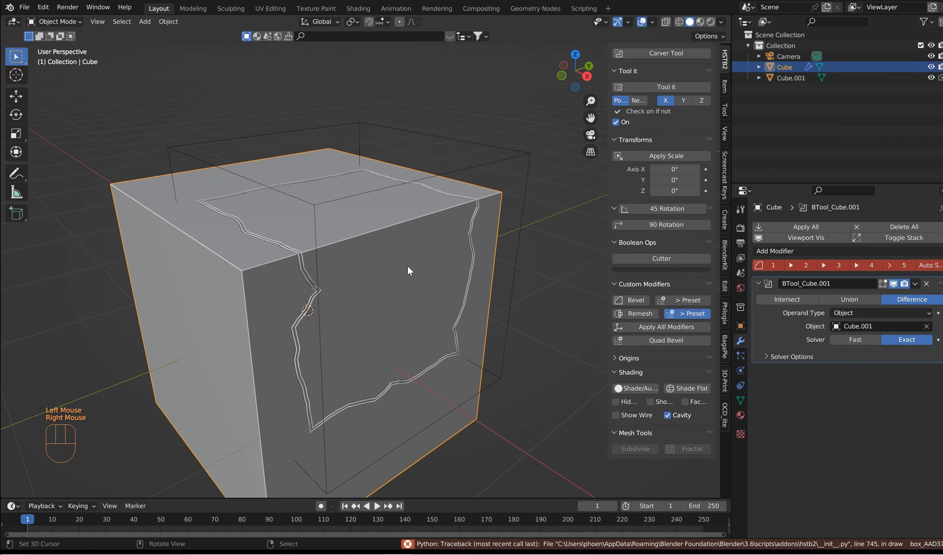
pyautogui.click(655, 327)
pyautogui.rightClick(525, 145)
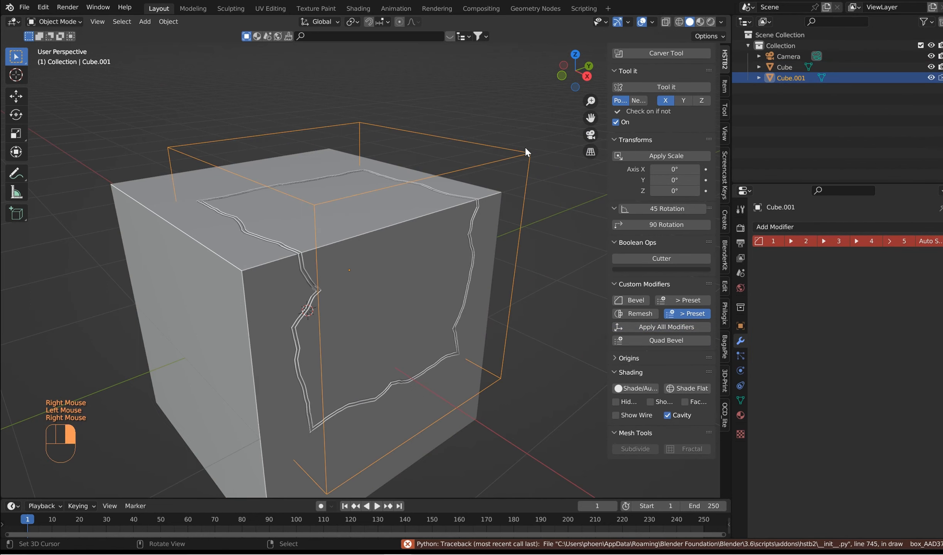
pyautogui.press('Delete')
# Separate the linked corner block inside the groove from the main cube into its own object
pyautogui.moveTo(504, 156); pyautogui.dragTo(474, 213, button='middle')
pyautogui.scroll(2, 473, 212)
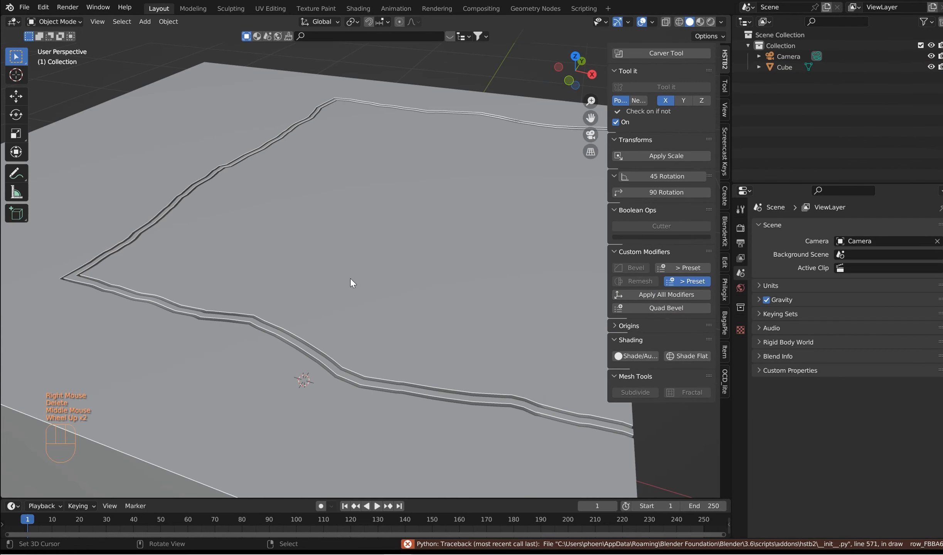
pyautogui.rightClick(350, 277)
pyautogui.scroll(-1, 384, 290)
pyautogui.moveTo(342, 271); pyautogui.dragTo(328, 239, button='middle')
pyautogui.press('Tab')
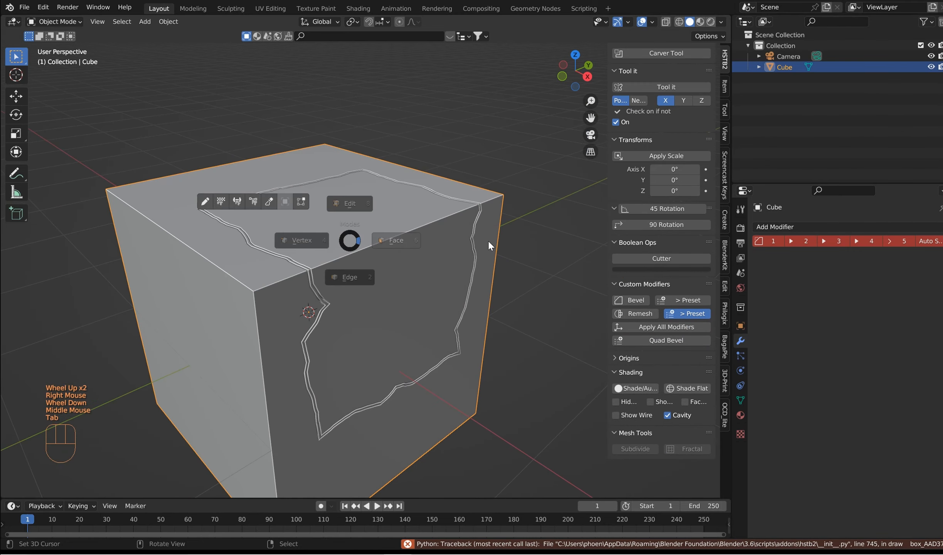
pyautogui.rightClick(381, 233)
pyautogui.press('l')
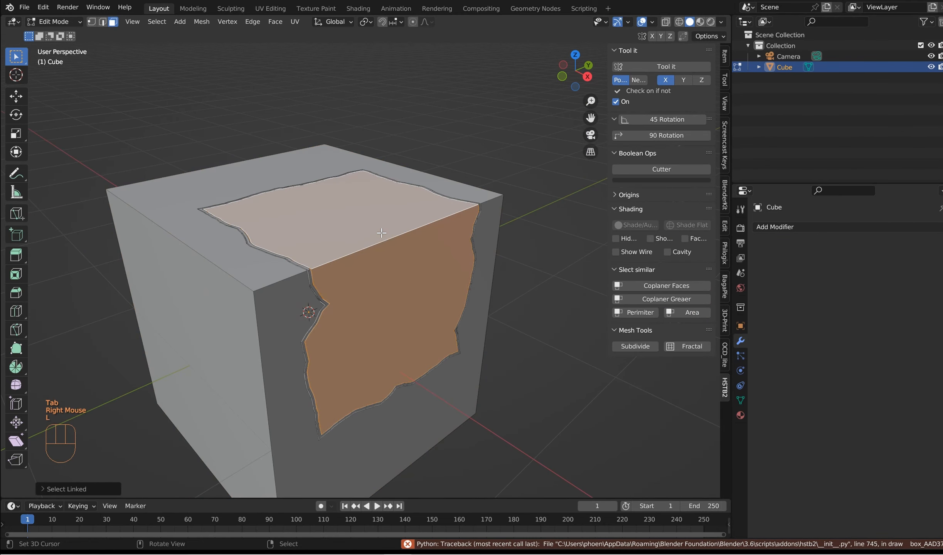
pyautogui.press('p')
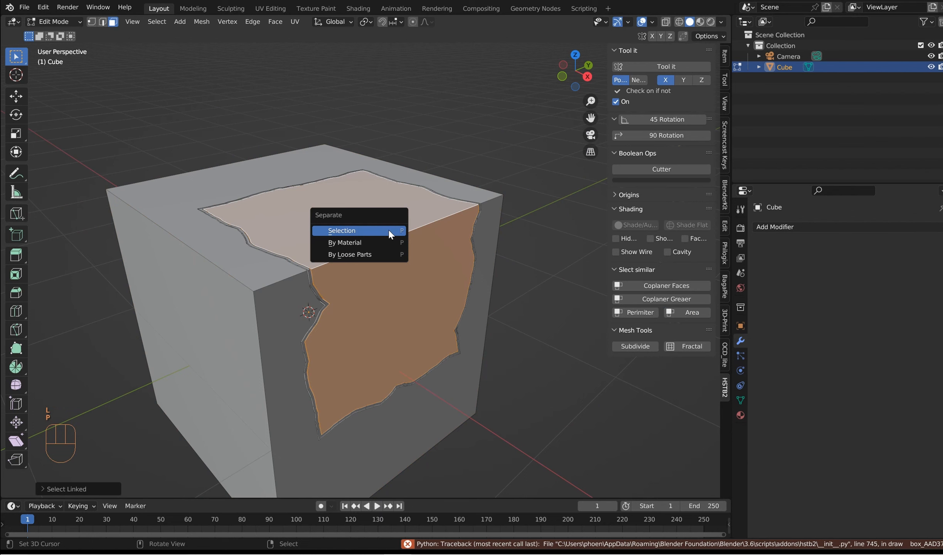
pyautogui.click(388, 231)
pyautogui.press('Tab')
# Try moving the separated corner block out of the cube, then apply smooth shading to it
pyautogui.rightClick(372, 249)
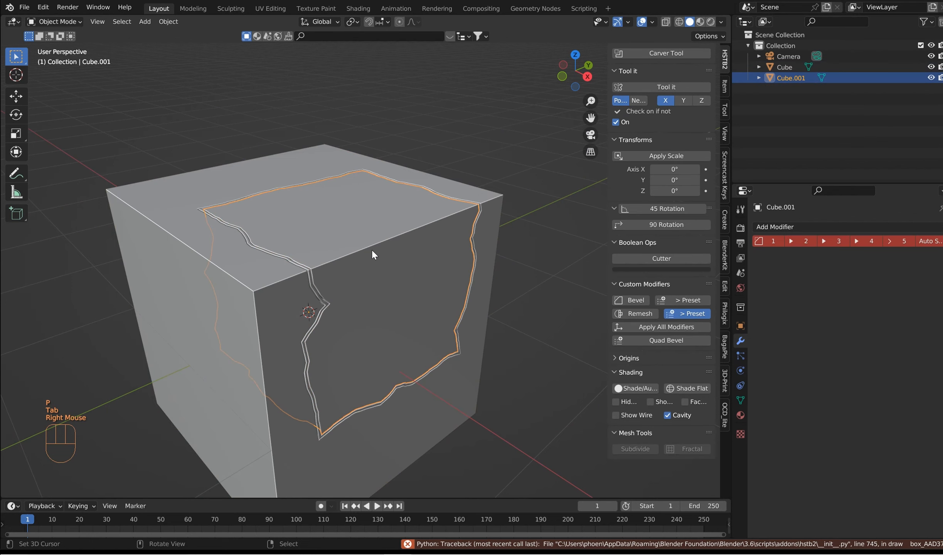
pyautogui.press('g')
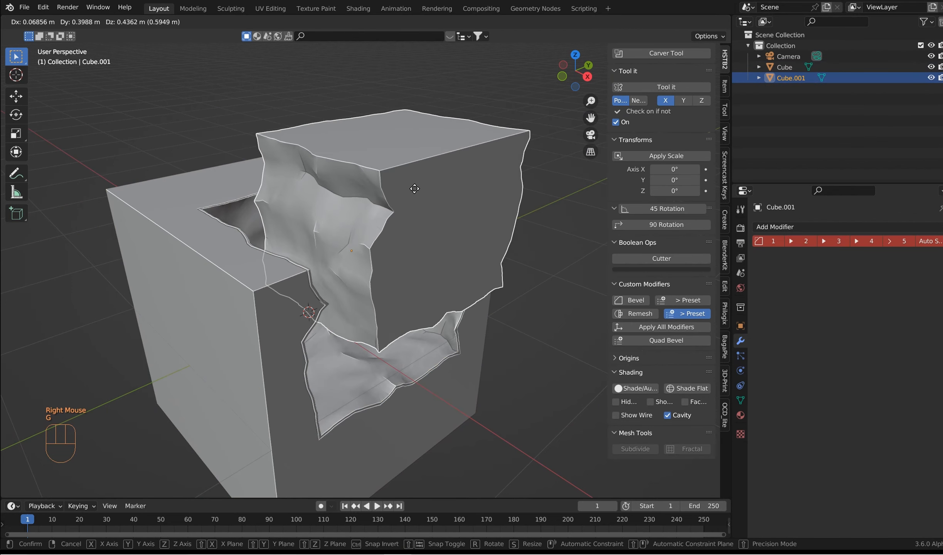
pyautogui.rightClick(415, 192)
pyautogui.moveTo(393, 192); pyautogui.dragTo(410, 212, button='middle')
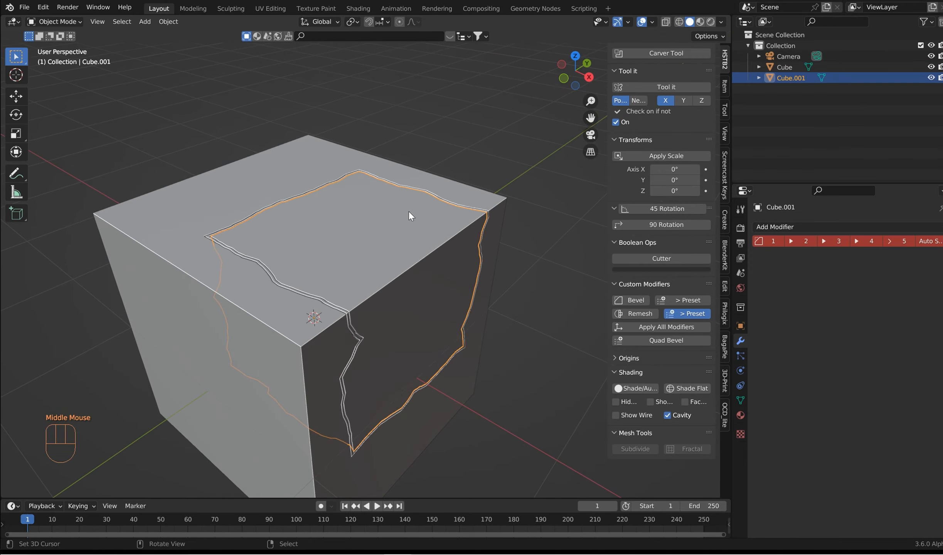
pyautogui.click(626, 389)
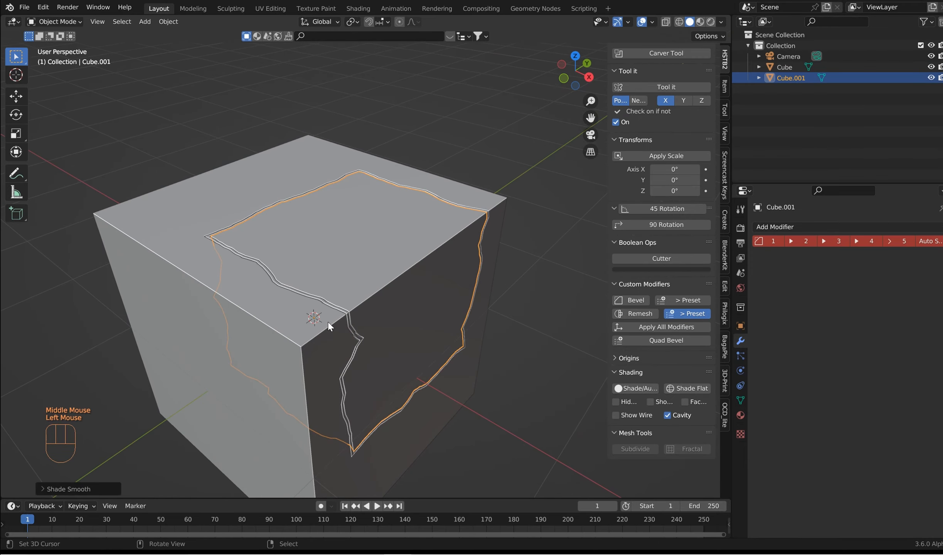
# Separate the thin linked shell between the grooves from the main cube into its own object
pyautogui.scroll(2, 331, 304)
pyautogui.press('Tab')
pyautogui.rightClick(326, 221)
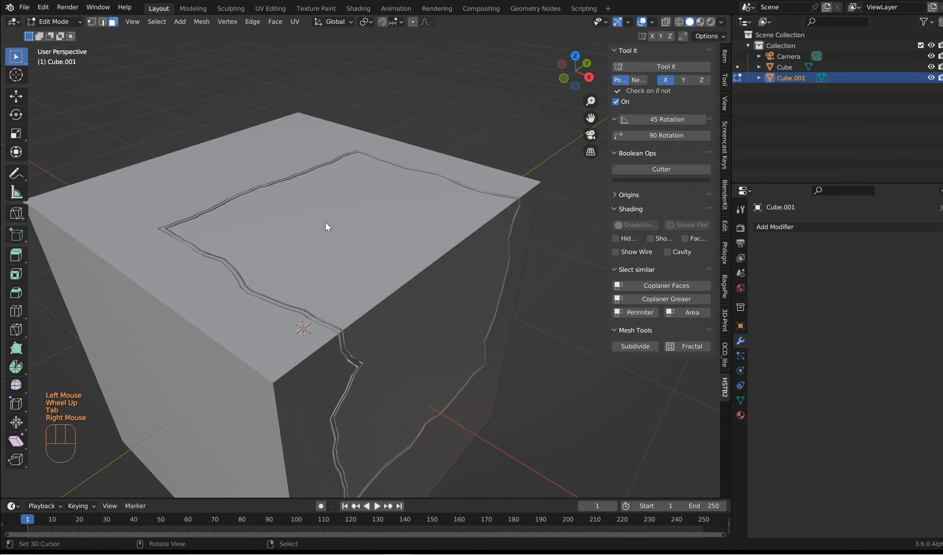
pyautogui.press('Tab')
pyautogui.rightClick(286, 324)
pyautogui.press('Tab')
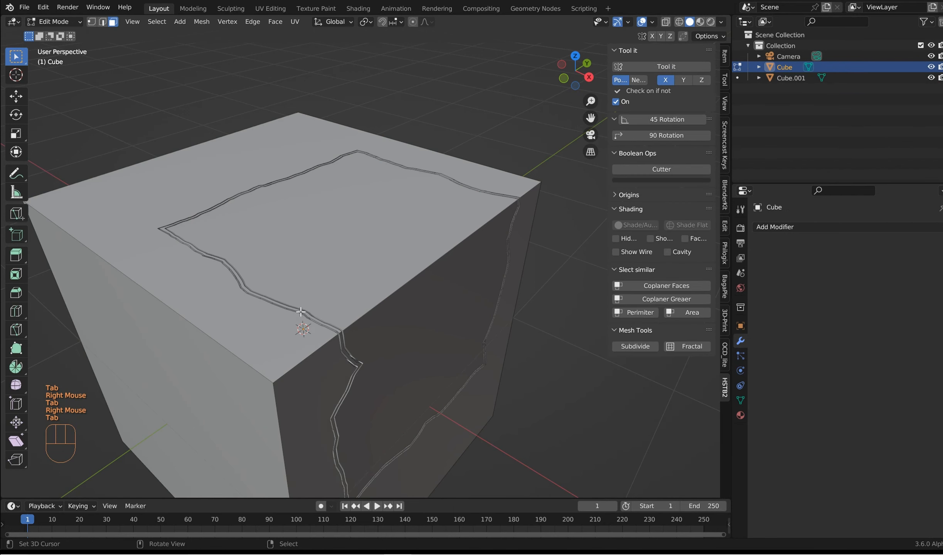
pyautogui.press('l')
pyautogui.press('p')
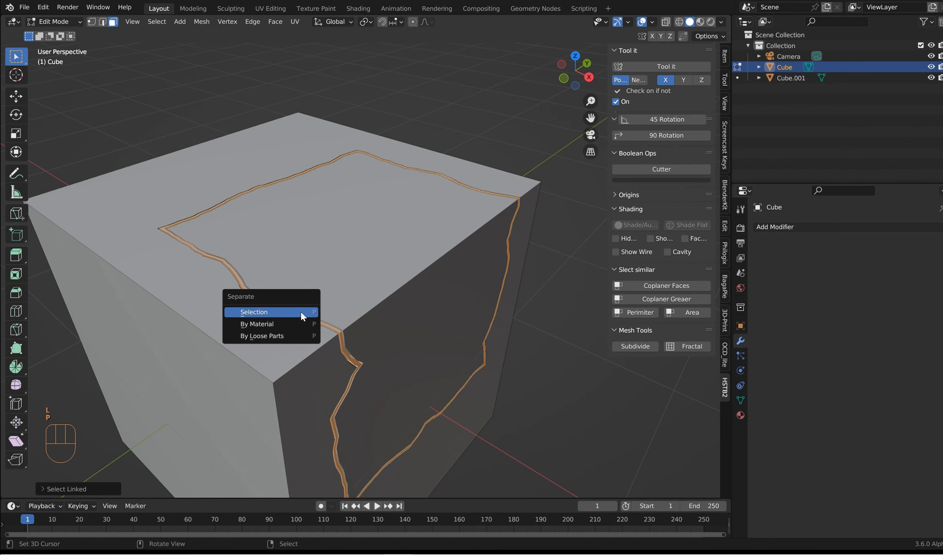
pyautogui.click(303, 316)
pyautogui.press('Tab')
pyautogui.scroll(-1, 320, 253)
# Hide the corner block to expose the cavity in the main cube
pyautogui.rightClick(373, 260)
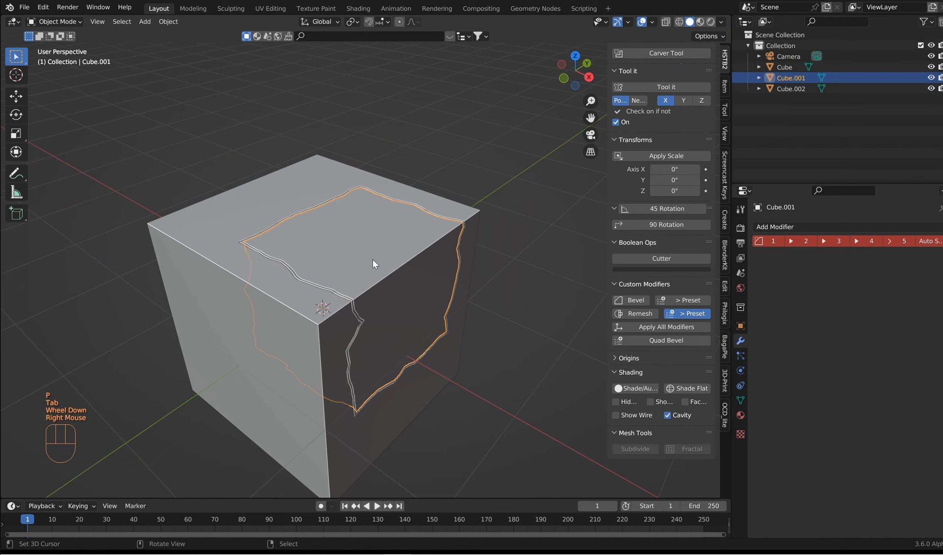
pyautogui.press('h')
pyautogui.scroll(-1, 423, 242)
pyautogui.moveTo(423, 242); pyautogui.dragTo(390, 240, button='middle')
# Move the separated thin shell about 2.01 m up and out of the cavity, and delete it
pyautogui.rightClick(390, 239)
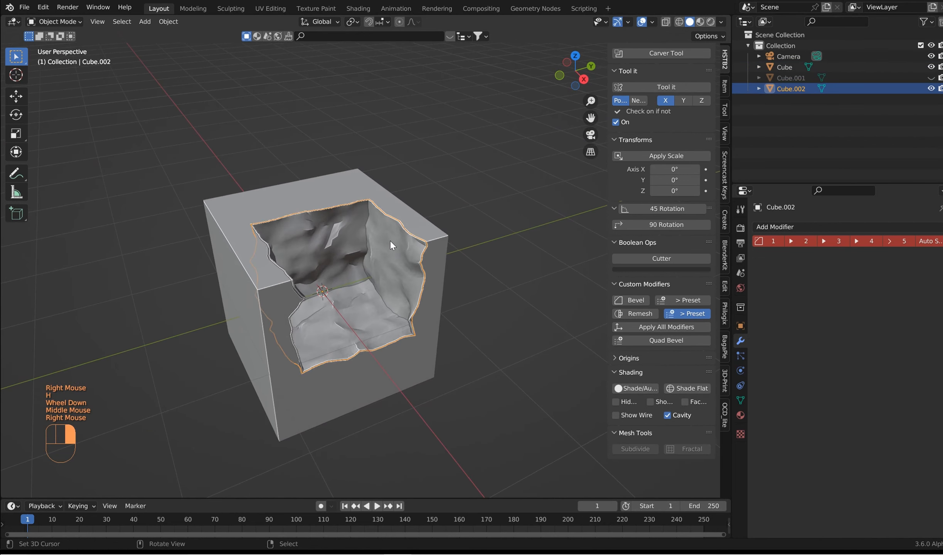
pyautogui.press('g')
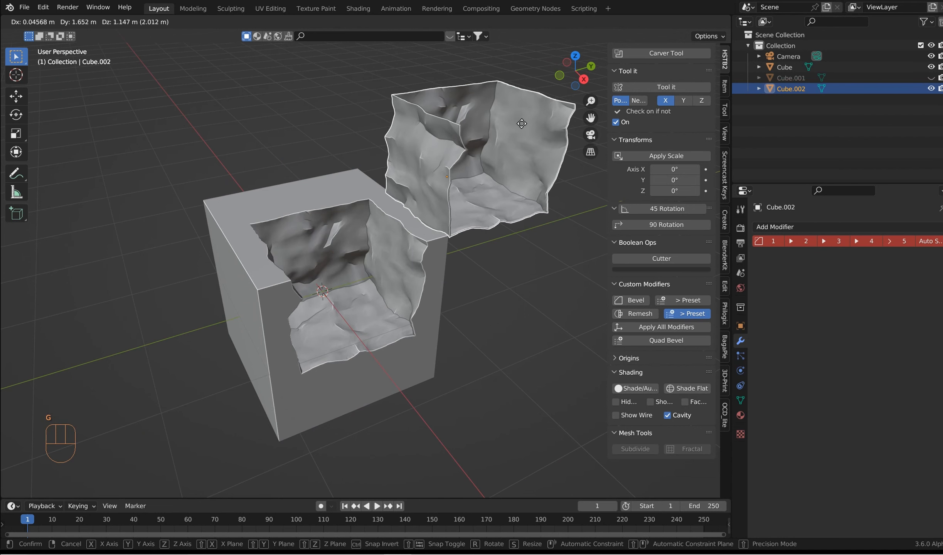
pyautogui.click(522, 124)
pyautogui.press('Delete')
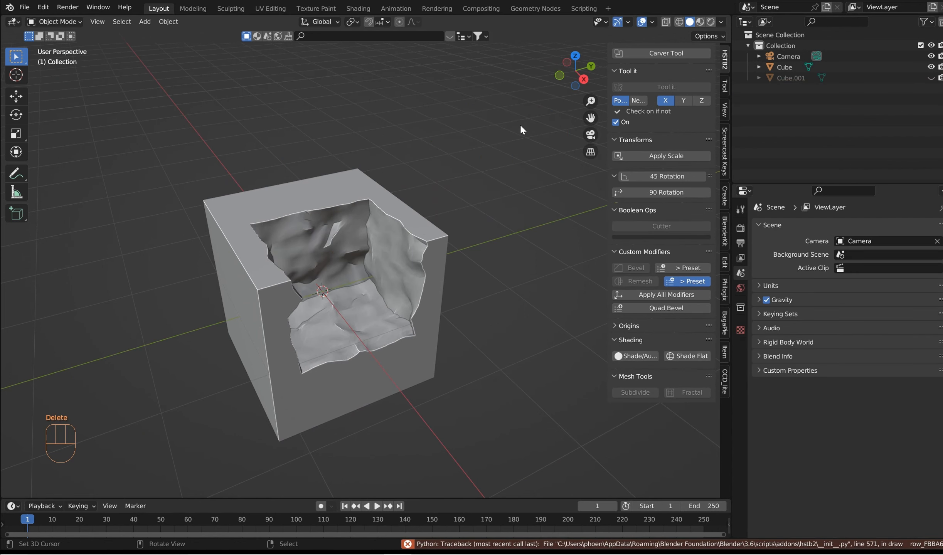
# Unhide the corner block and inspect the jagged gap around it with nothing selected
pyautogui.hotkey('alt', 'h')
pyautogui.moveTo(492, 139); pyautogui.dragTo(423, 193, button='middle')
pyautogui.scroll(3, 414, 183)
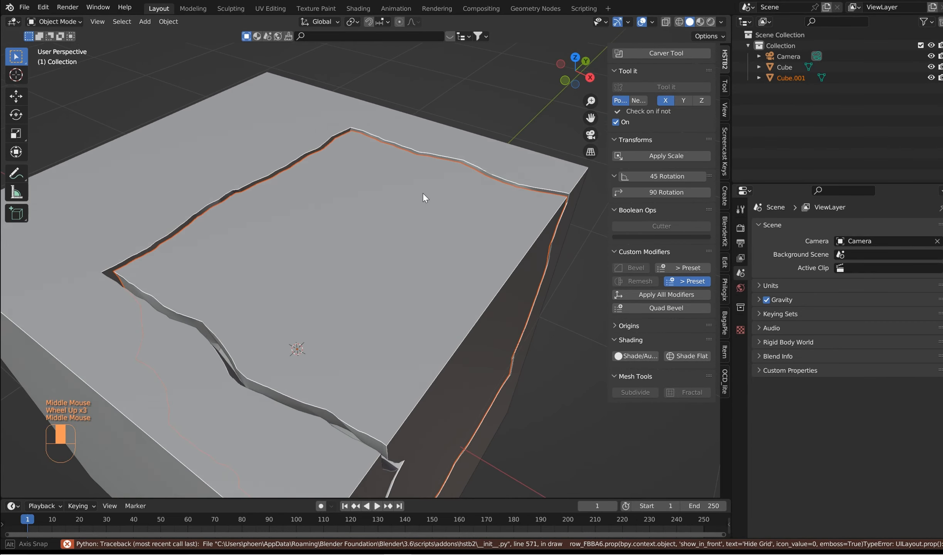
pyautogui.rightClick(502, 68)
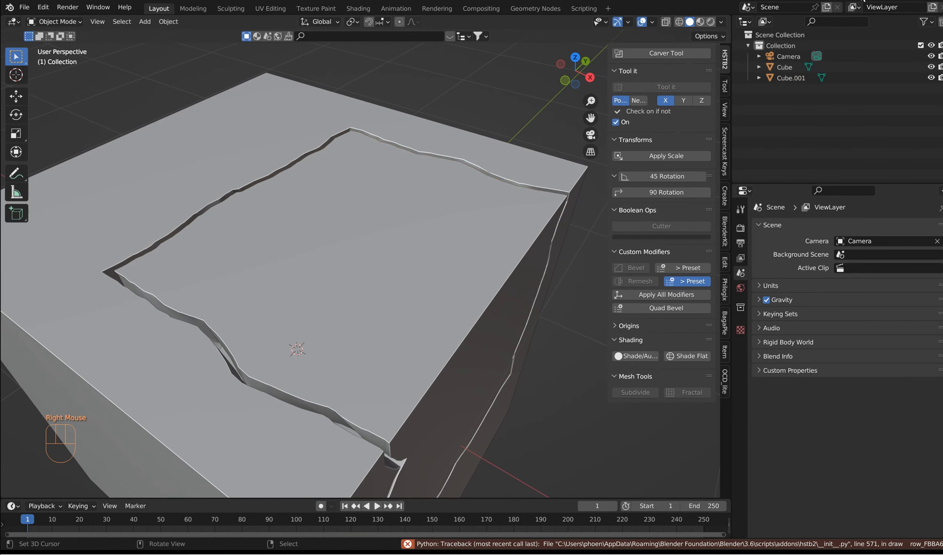
# Delete all objects in the scene
pyautogui.scroll(-5, 390, 249)
pyautogui.moveTo(390, 249); pyautogui.dragTo(408, 243, button='middle')
pyautogui.rightClick(420, 226)
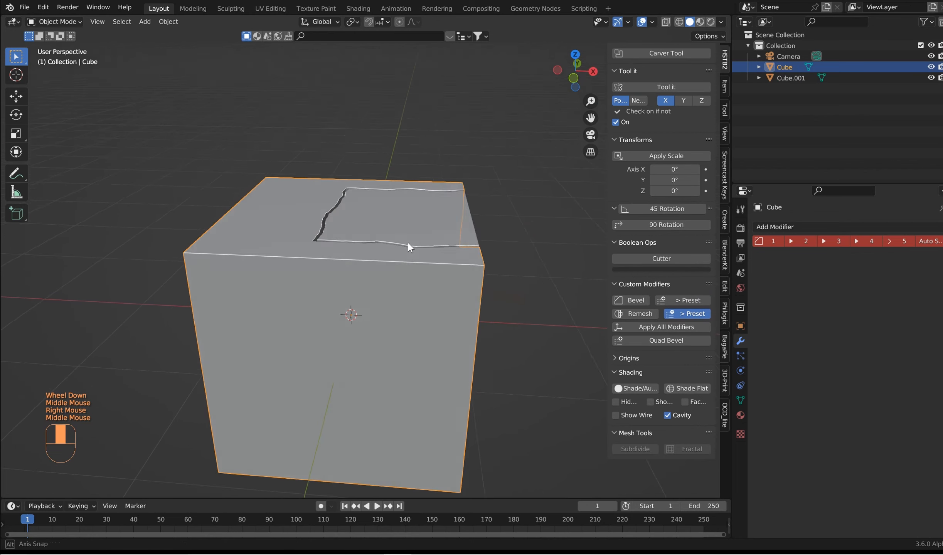
pyautogui.press('a')
pyautogui.press('Delete')
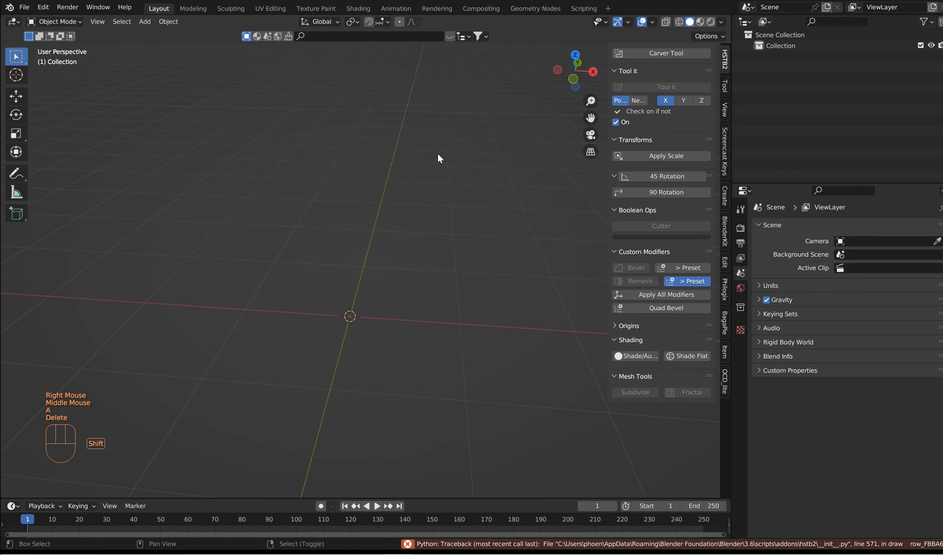
# Add a mesh cube and, in front view, place a slightly smaller duplicate overlapping its upper-right corner
pyautogui.hotkey('shift', 'a')
pyautogui.moveTo(444, 123)
pyautogui.click(502, 144)
pyautogui.press('KP_1')
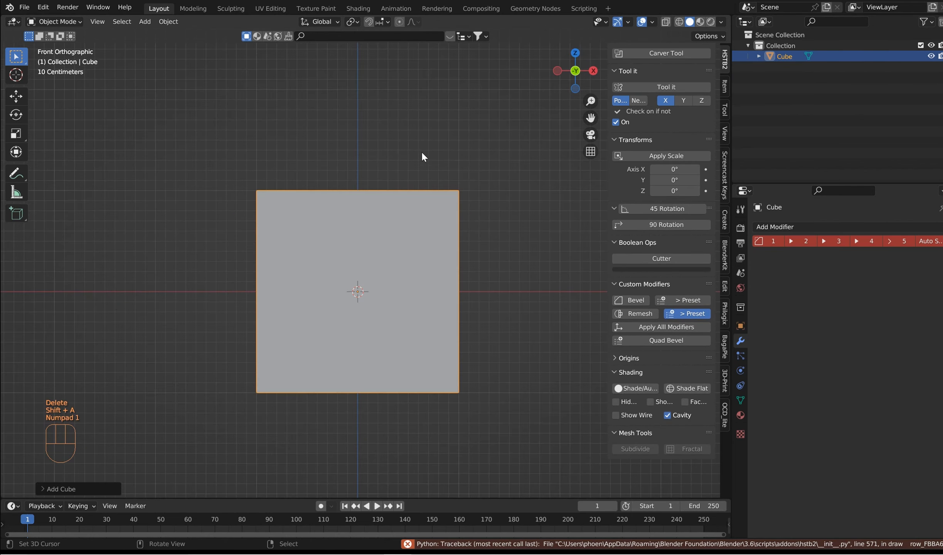
pyautogui.hotkey('shift', 'd')
pyautogui.press('s')
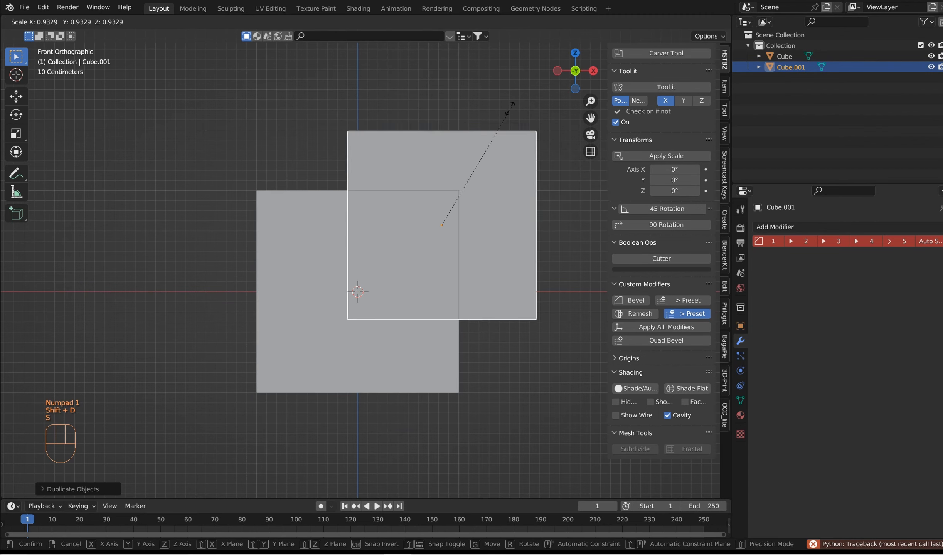
pyautogui.click(480, 130)
pyautogui.moveTo(480, 130); pyautogui.dragTo(455, 144, button='middle')
# Cut the larger cube with the smaller overlapping cube using a Bool Tool Difference brush
pyautogui.keyDown('shift'); pyautogui.rightClick(259, 228); pyautogui.keyUp('shift')
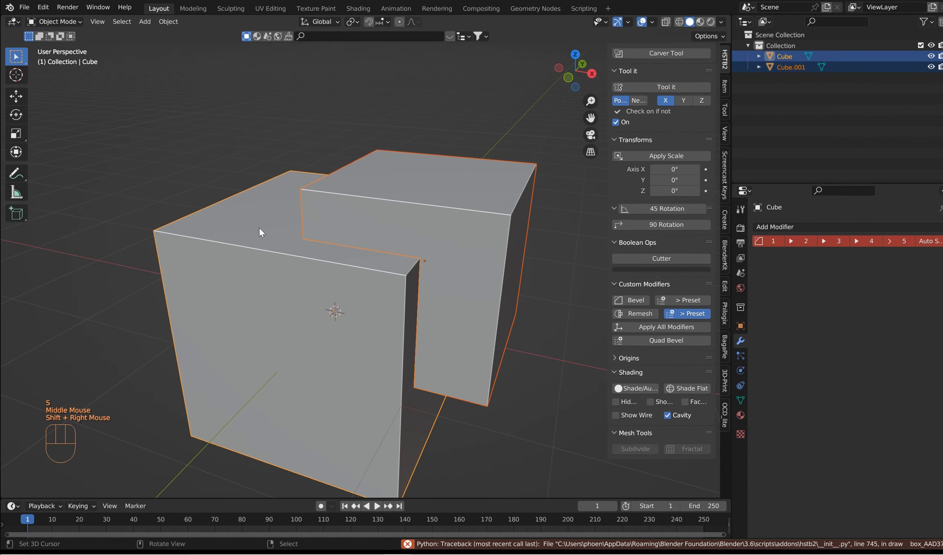
pyautogui.rightClick(445, 181)
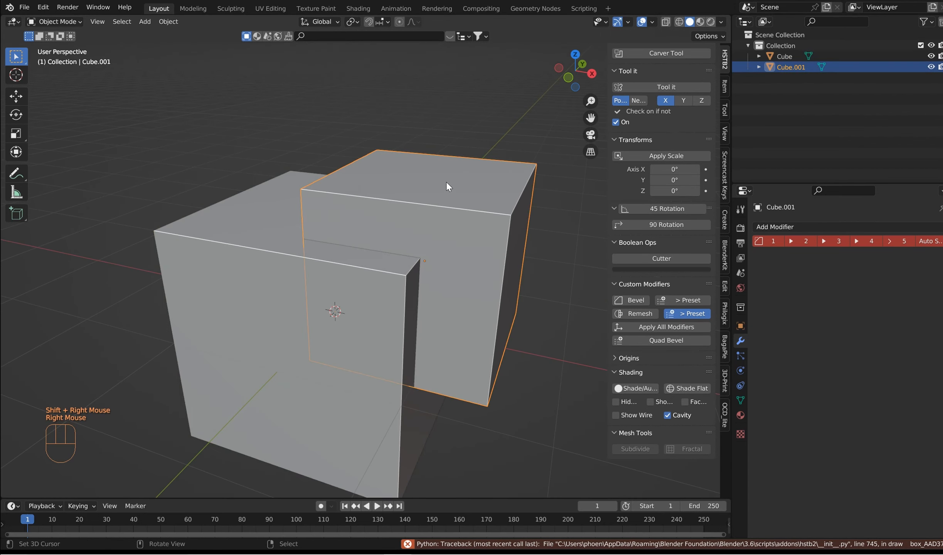
pyautogui.press('g')
pyautogui.rightClick(486, 148)
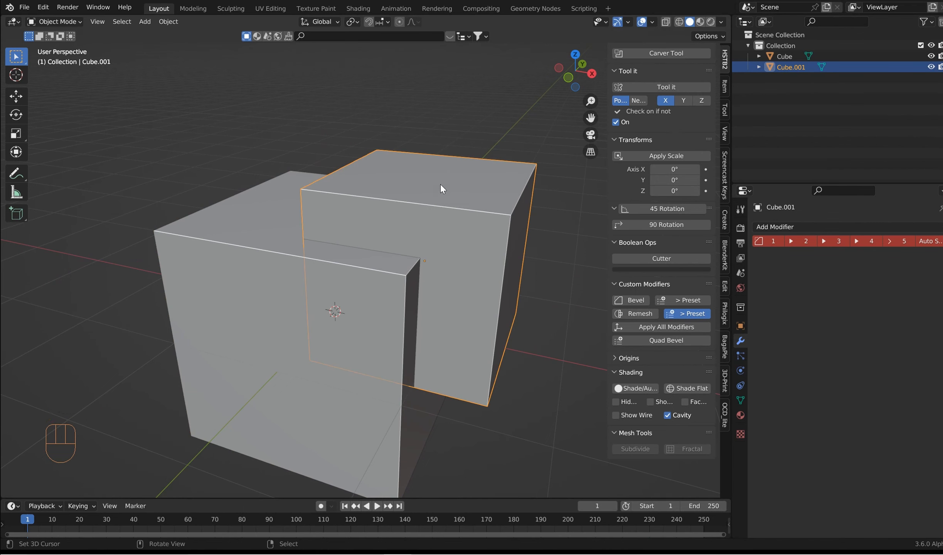
pyautogui.keyDown('shift'); pyautogui.rightClick(247, 242); pyautogui.keyUp('shift')
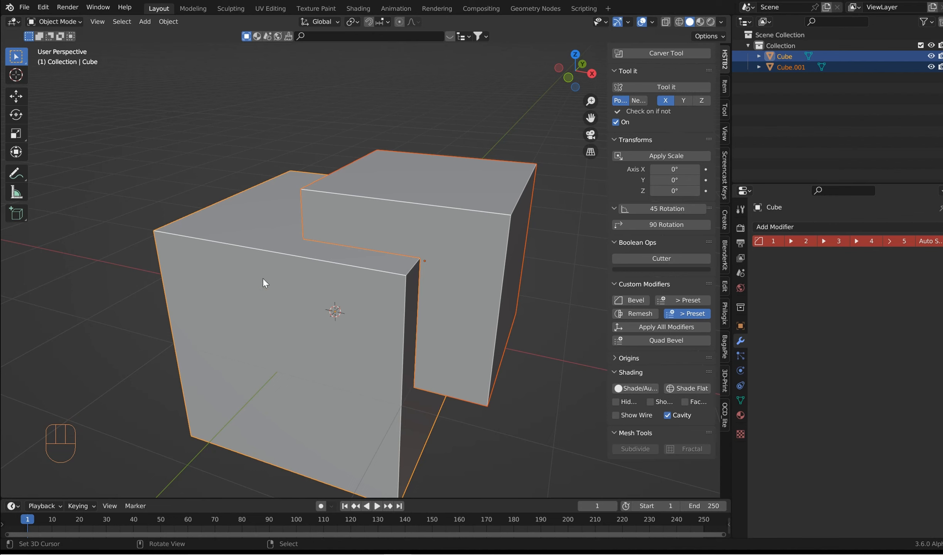
pyautogui.press('ctrl+KP_Subtract')
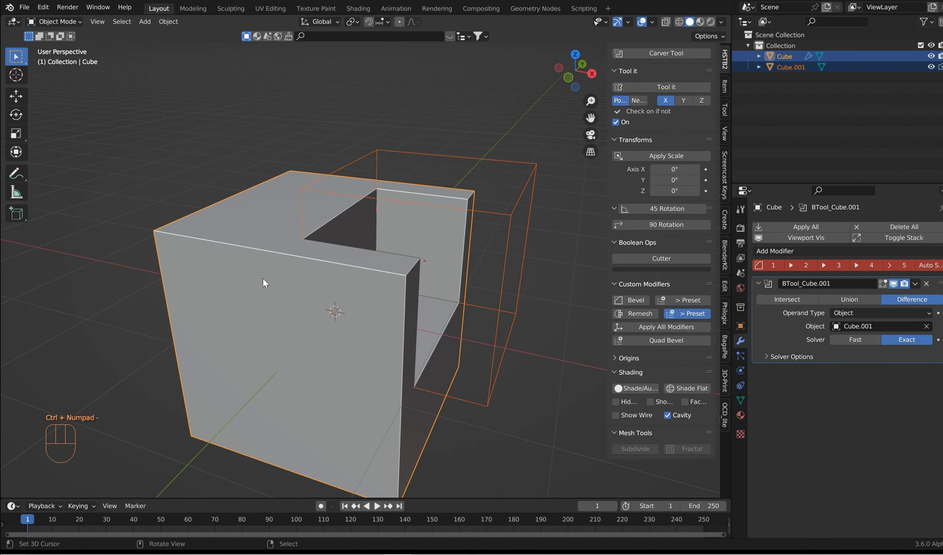
# Turn the smaller cutter cube into a thin 0.01 m Solidify shell with the Cutter operation
pyautogui.rightClick(530, 161)
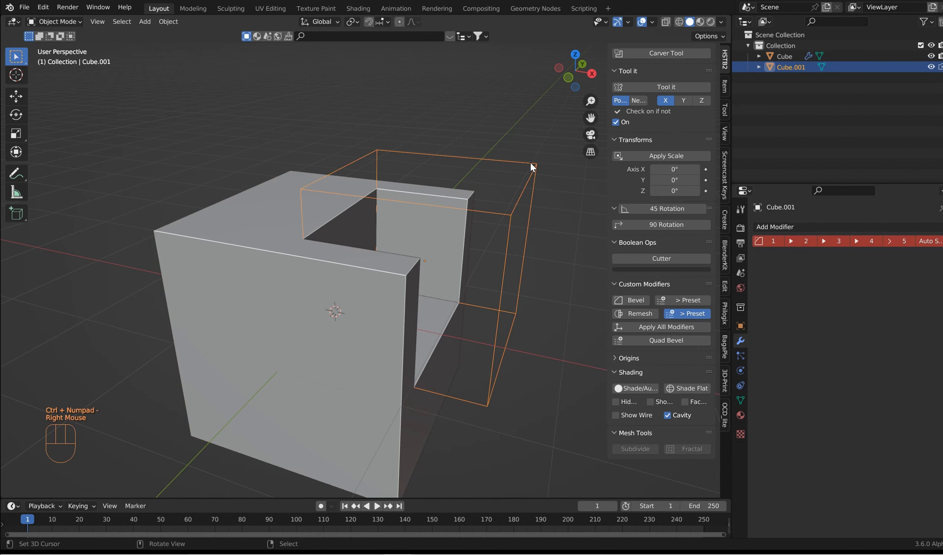
pyautogui.scroll(-1, 530, 162)
pyautogui.moveTo(530, 161); pyautogui.dragTo(493, 118, button='middle')
pyautogui.click(685, 258)
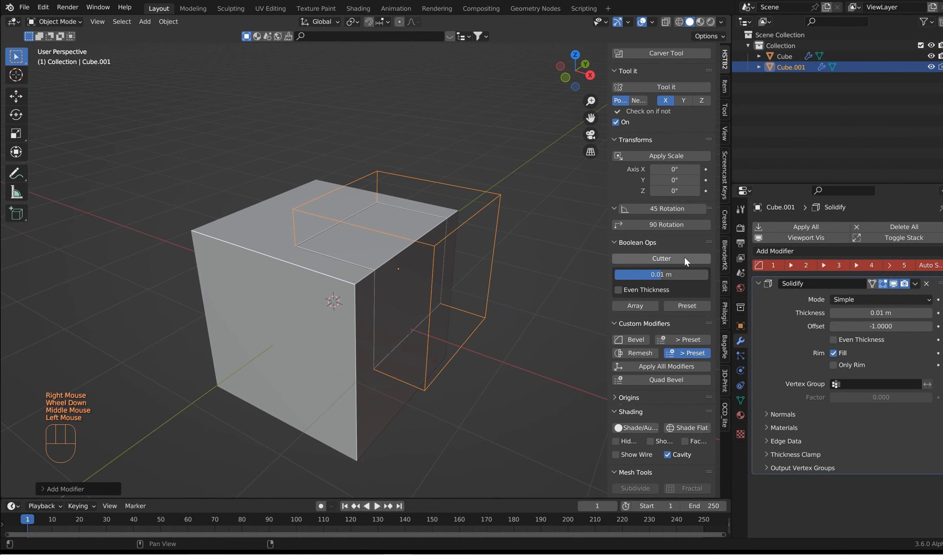
pyautogui.moveTo(507, 235); pyautogui.dragTo(508, 265, button='middle')
pyautogui.scroll(3, 504, 259)
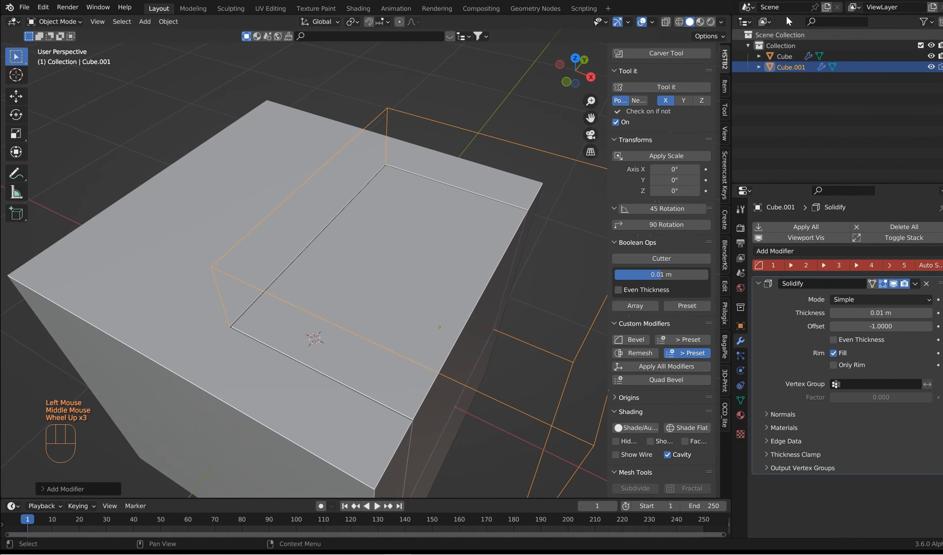
pyautogui.scroll(-1, 500, 233)
pyautogui.moveTo(499, 232); pyautogui.dragTo(467, 224, button='middle')
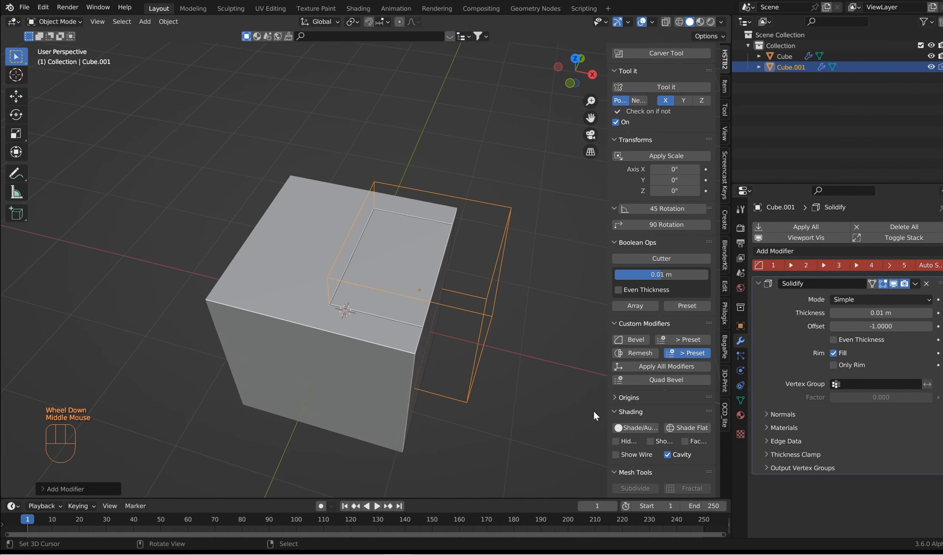
# Apply auto-smooth shading to the cutter and the main cube, and reselect the cutter
pyautogui.click(633, 428)
pyautogui.rightClick(410, 355)
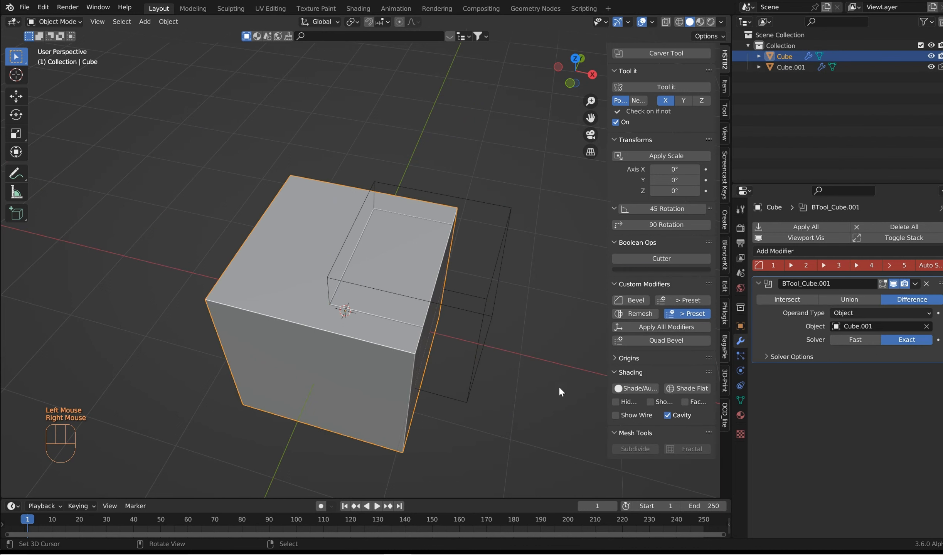
pyautogui.click(634, 389)
pyautogui.rightClick(501, 222)
pyautogui.rightClick(500, 214)
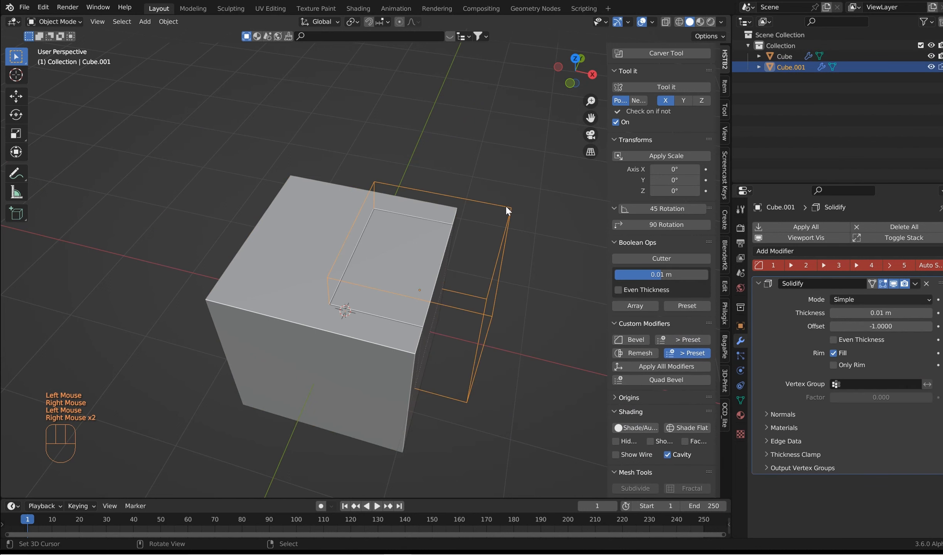
pyautogui.click(655, 208)
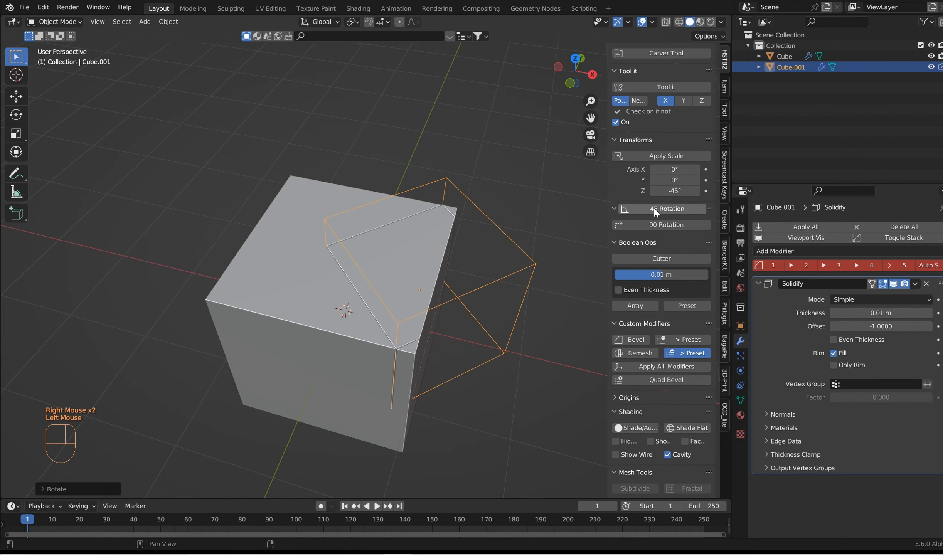
pyautogui.moveTo(567, 245); pyautogui.dragTo(489, 289, button='middle')
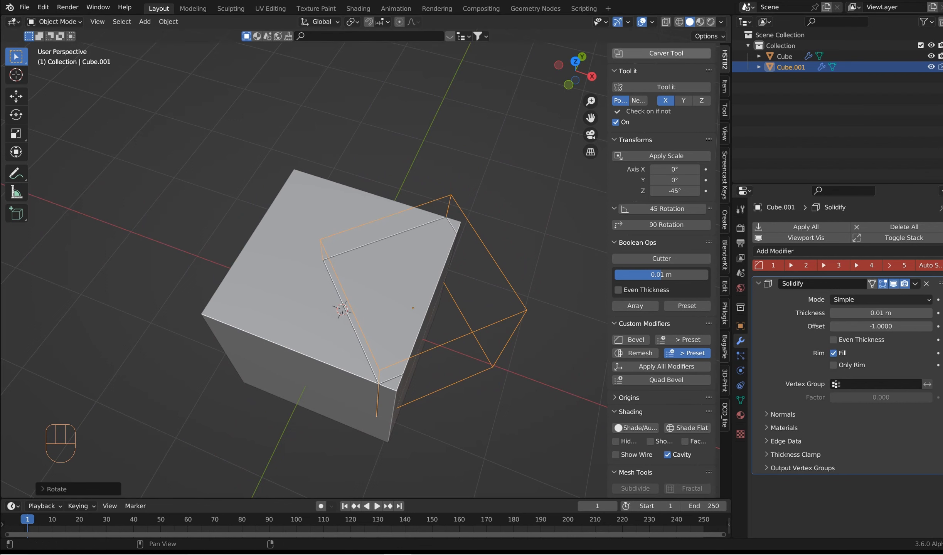
pyautogui.hotkey('ctrl', 'z')
pyautogui.hotkey('ctrl', 'z')
pyautogui.moveTo(478, 231); pyautogui.dragTo(457, 210, button='middle')
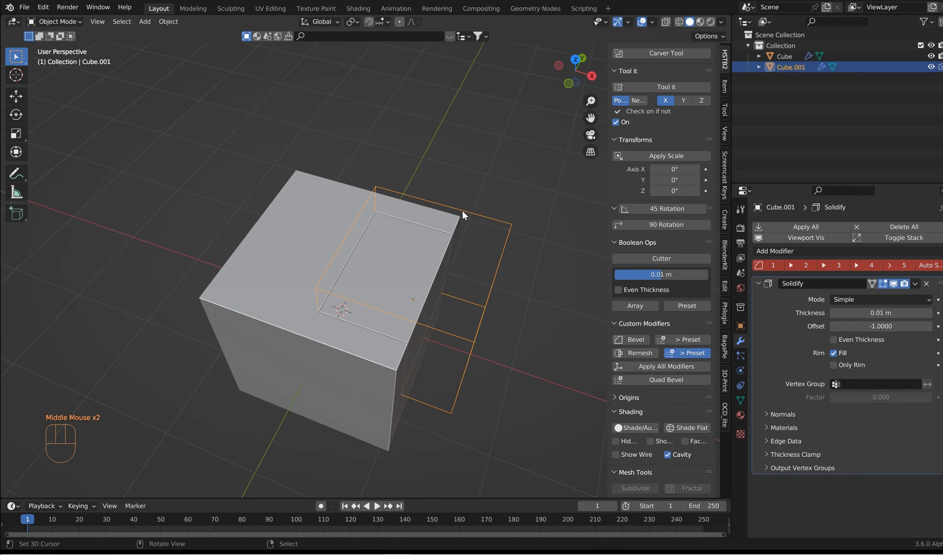
# Apply the cutter's scale and rotate it 45° around the Z axis
pyautogui.click(655, 156)
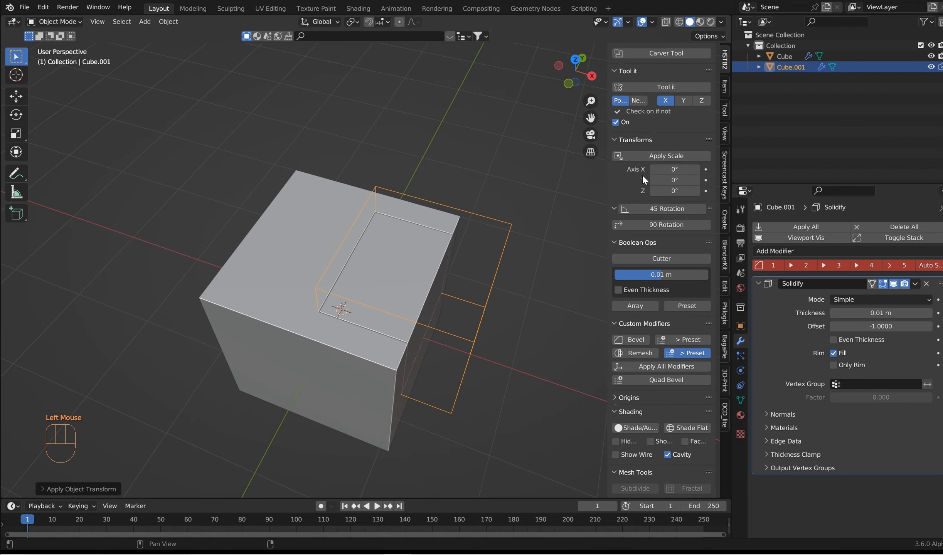
pyautogui.click(651, 210)
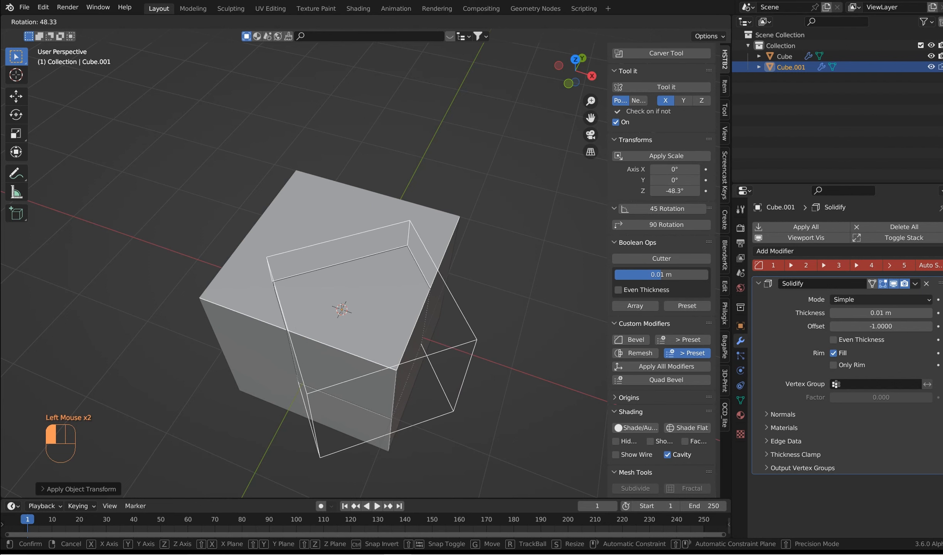
pyautogui.rightClick(440, 270)
pyautogui.click(657, 212)
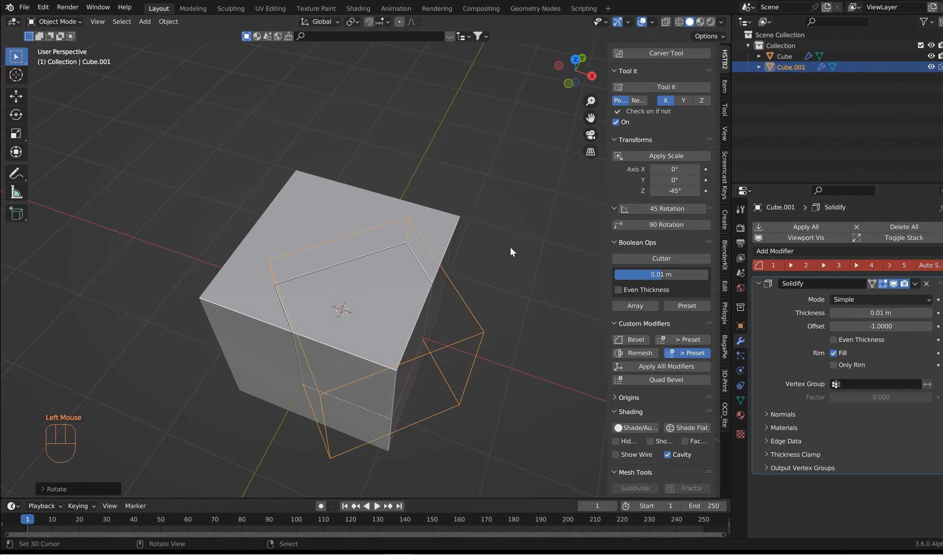
# Move the cutter about 1 m outward along its local X axis and raise it along Z so it slices the cube's upper corner
pyautogui.scroll(-2, 510, 246)
pyautogui.moveTo(513, 248); pyautogui.dragTo(539, 251, button='middle')
pyautogui.scroll(2, 539, 251)
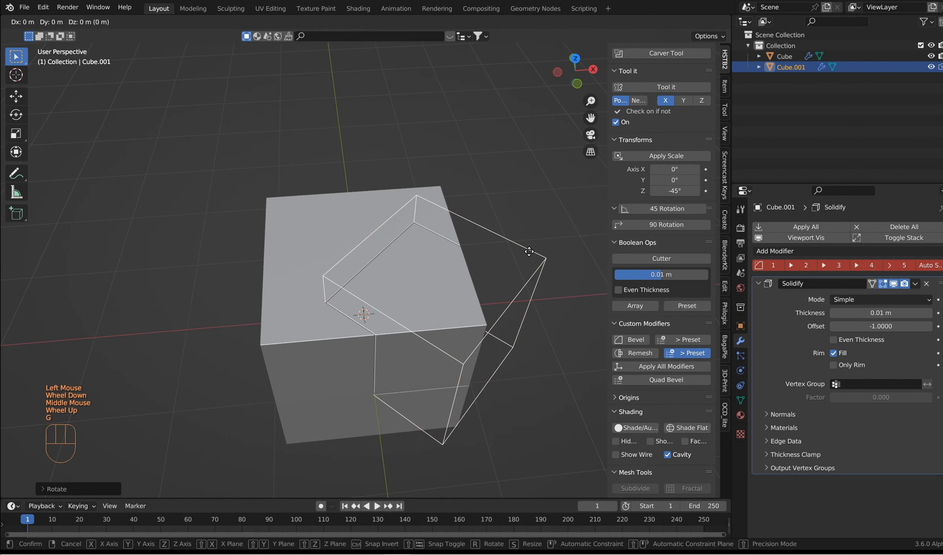
pyautogui.press('g')
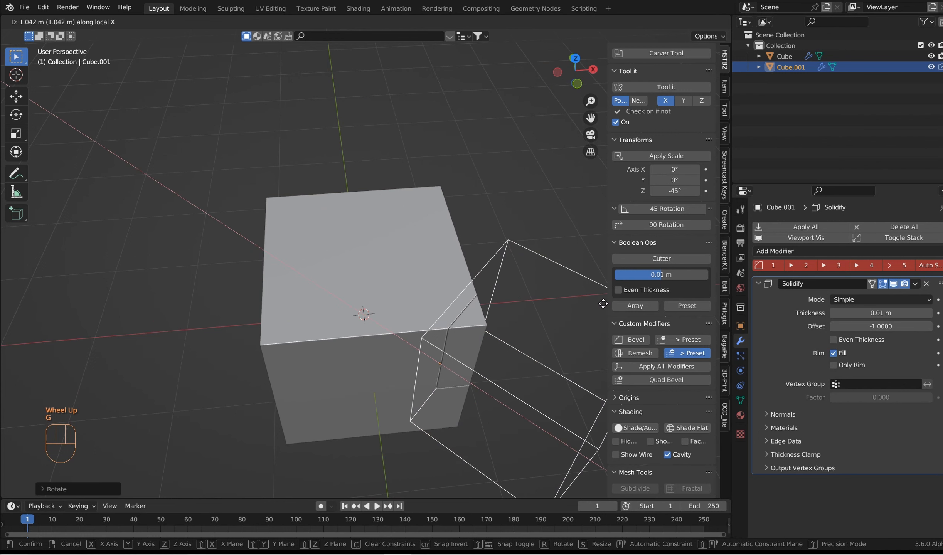
pyautogui.click(595, 295)
pyautogui.press('g')
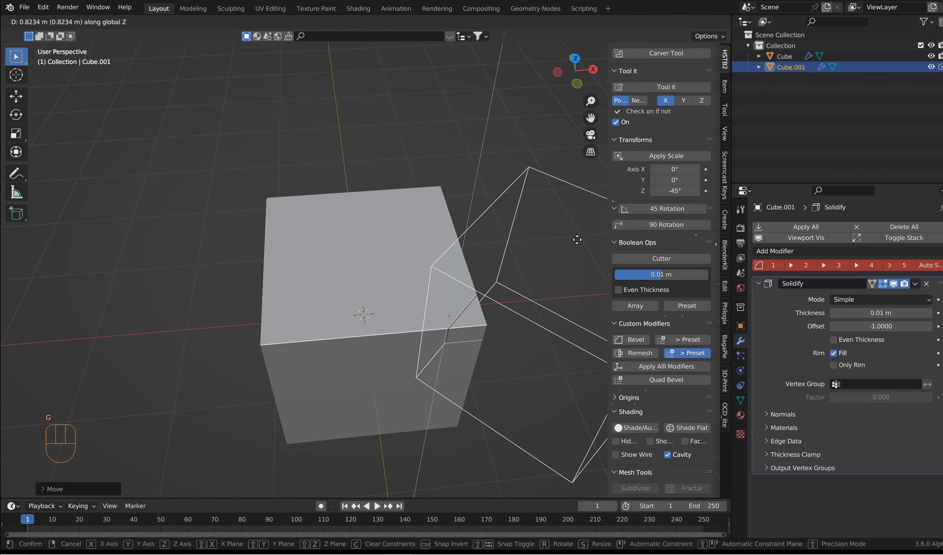
pyautogui.click(517, 328)
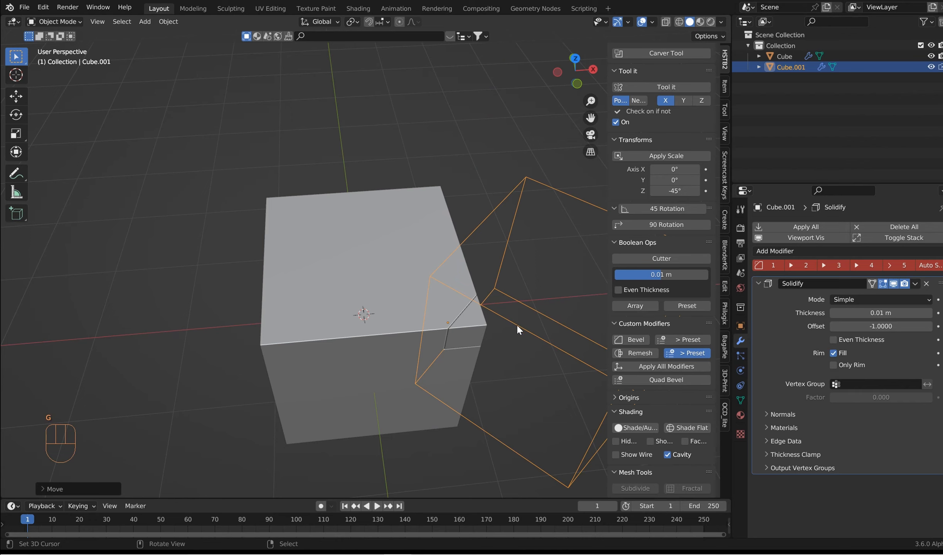
# Apply all modifiers on the main cube and on the cutter
pyautogui.keyDown('shift'); pyautogui.moveTo(517, 323); pyautogui.dragTo(505, 182, button='middle'); pyautogui.keyUp('shift')
pyautogui.scroll(2, 496, 268)
pyautogui.rightClick(504, 180)
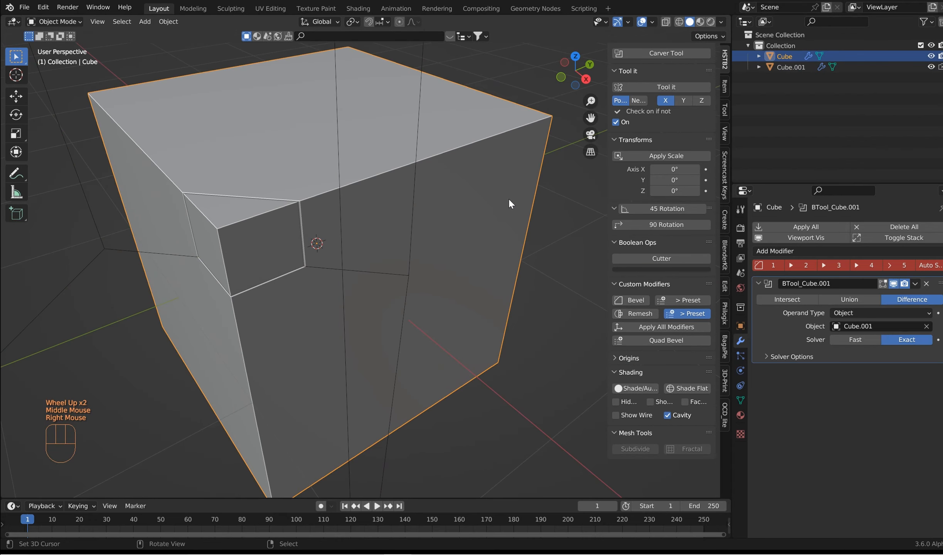
pyautogui.click(666, 327)
pyautogui.rightClick(337, 101)
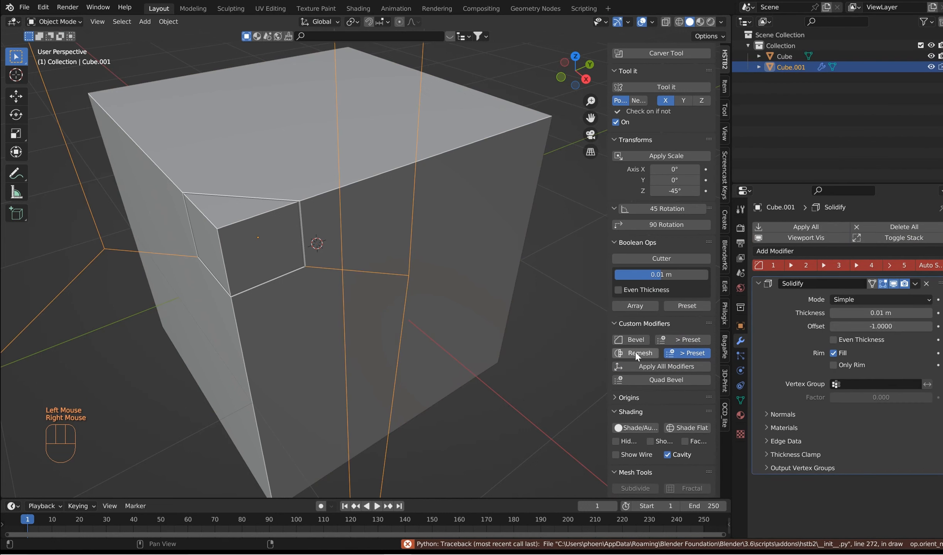
pyautogui.click(658, 366)
# Delete the cutter cube and select the remaining cube
pyautogui.rightClick(420, 55)
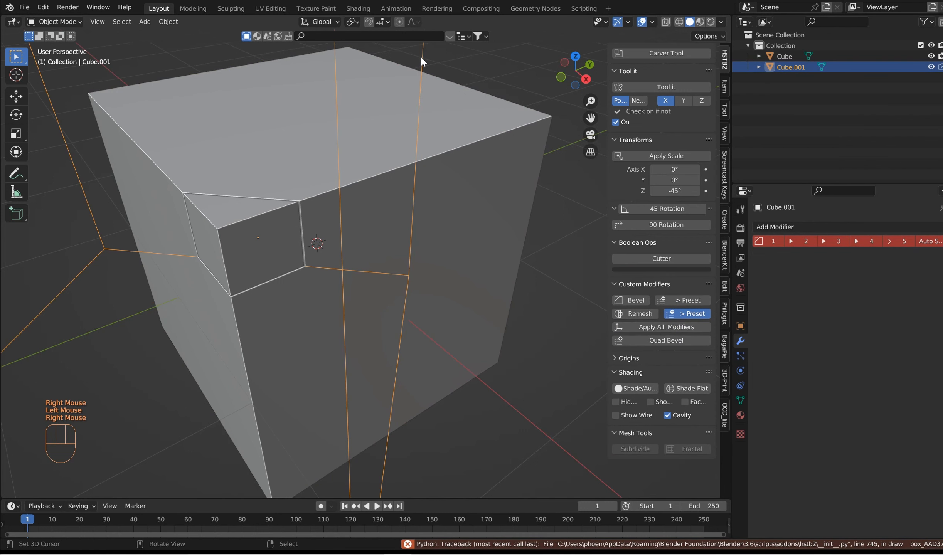
pyautogui.press('Delete')
pyautogui.scroll(-3, 363, 124)
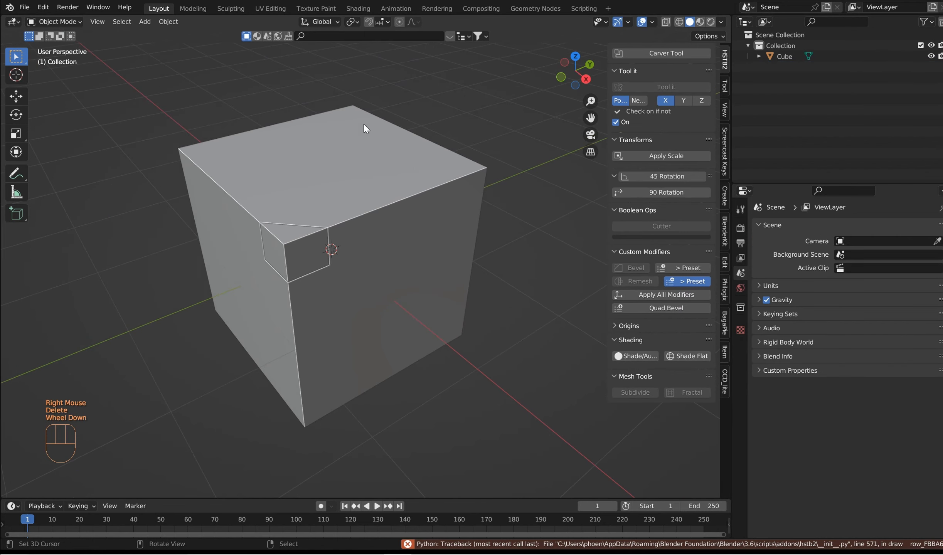
pyautogui.moveTo(364, 124); pyautogui.dragTo(362, 164, button='middle')
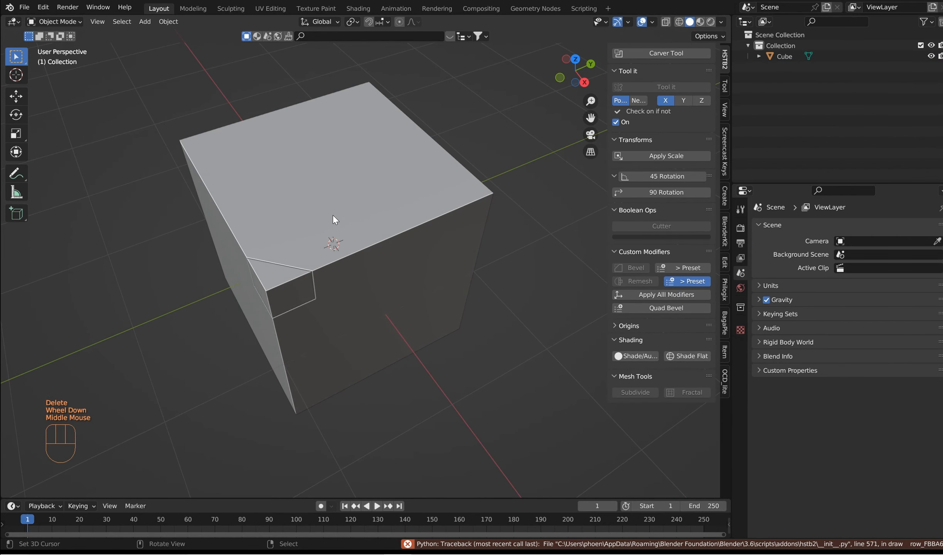
pyautogui.rightClick(326, 175)
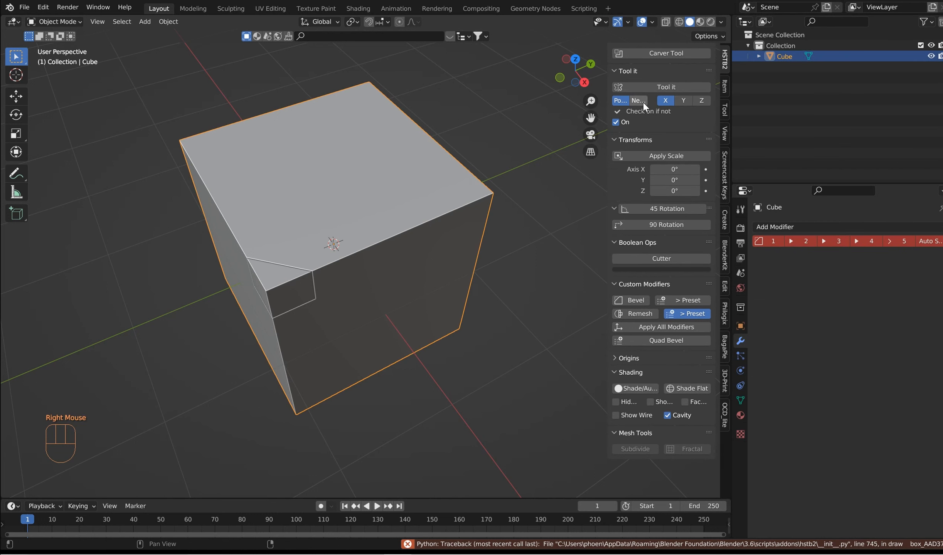
pyautogui.scroll(-2, 496, 174)
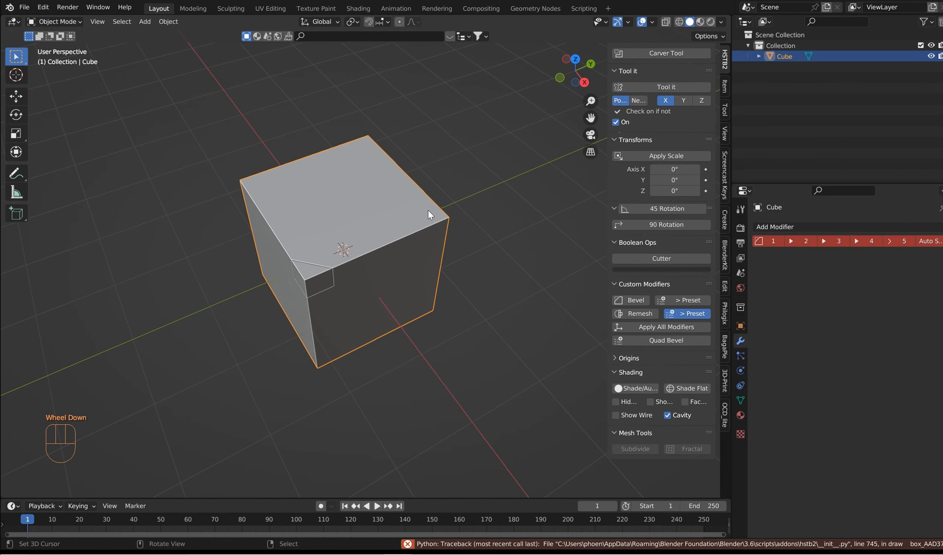
pyautogui.moveTo(428, 211); pyautogui.dragTo(305, 280, button='middle')
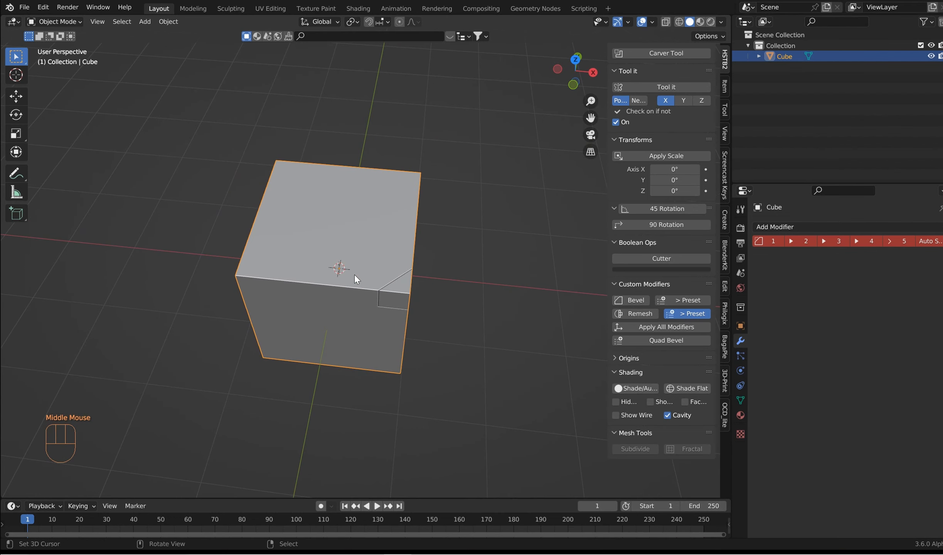
pyautogui.click(669, 89)
pyautogui.moveTo(483, 155); pyautogui.dragTo(385, 168, button='middle')
pyautogui.click(684, 101)
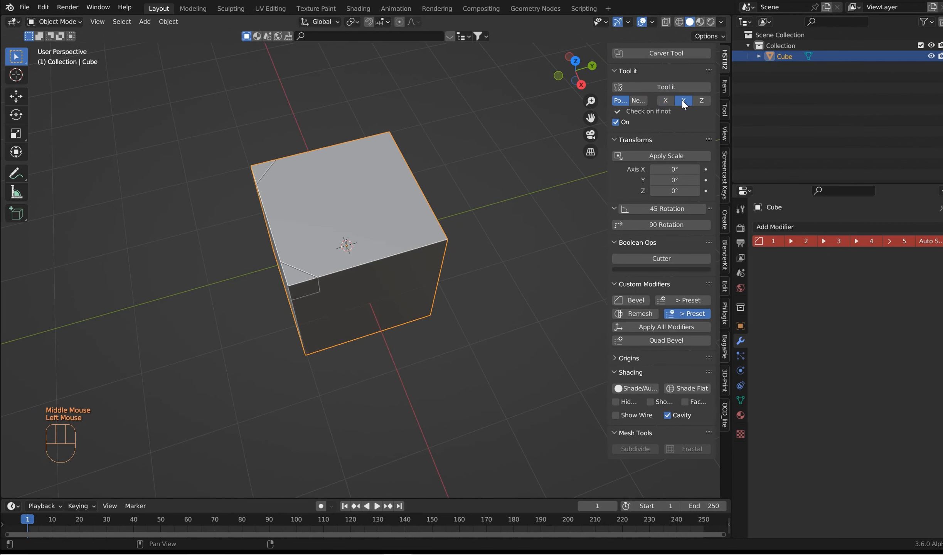
pyautogui.click(678, 88)
pyautogui.hotkey('ctrl', 'z')
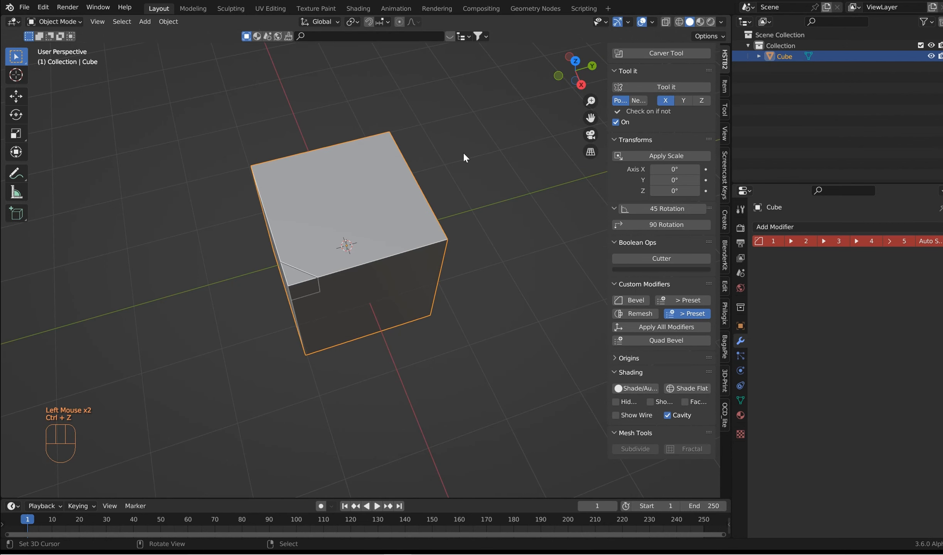
# Mirror the corner cut across the Y axis with Tool it in the negative direction
pyautogui.click(683, 100)
pyautogui.click(635, 99)
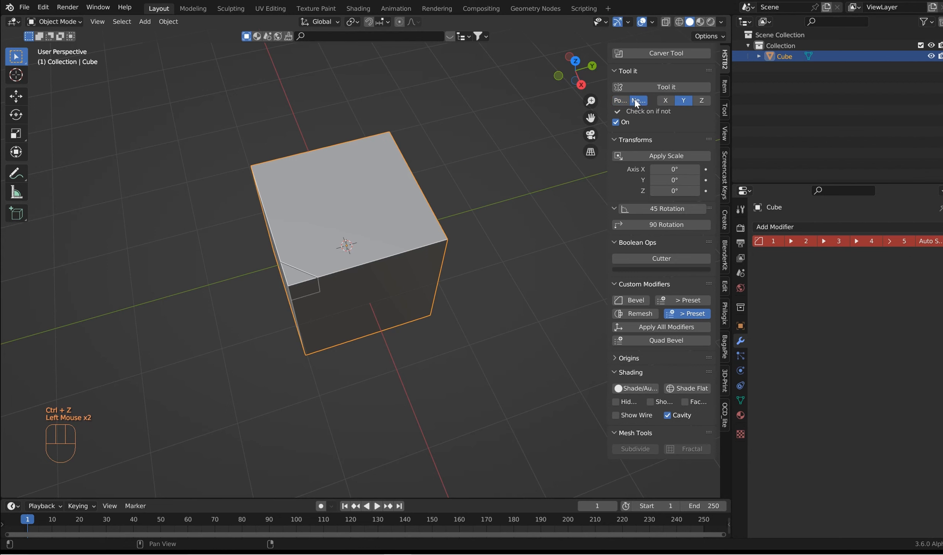
pyautogui.click(658, 86)
pyautogui.moveTo(442, 146); pyautogui.dragTo(477, 151, button='middle')
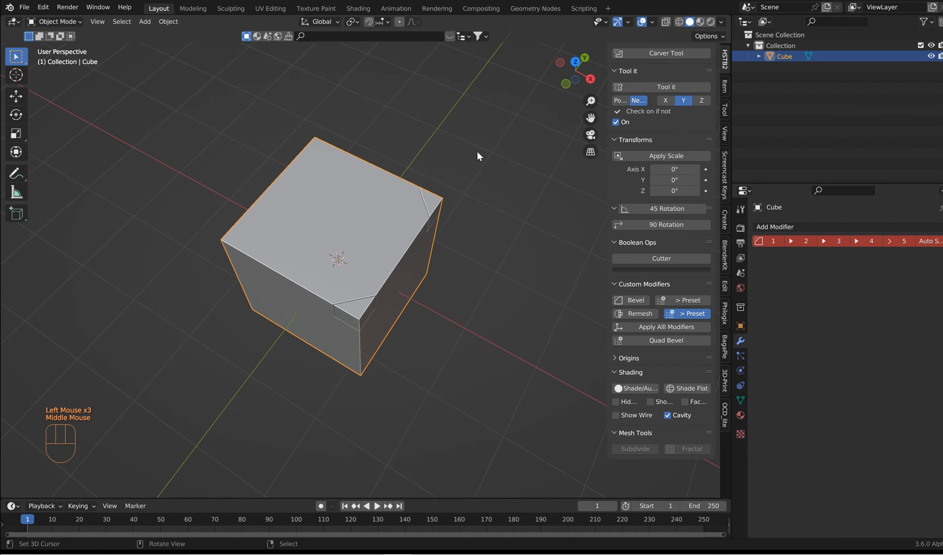
# Mirror both corner cuts across the X axis with Tool it in the positive direction
pyautogui.click(669, 98)
pyautogui.click(621, 100)
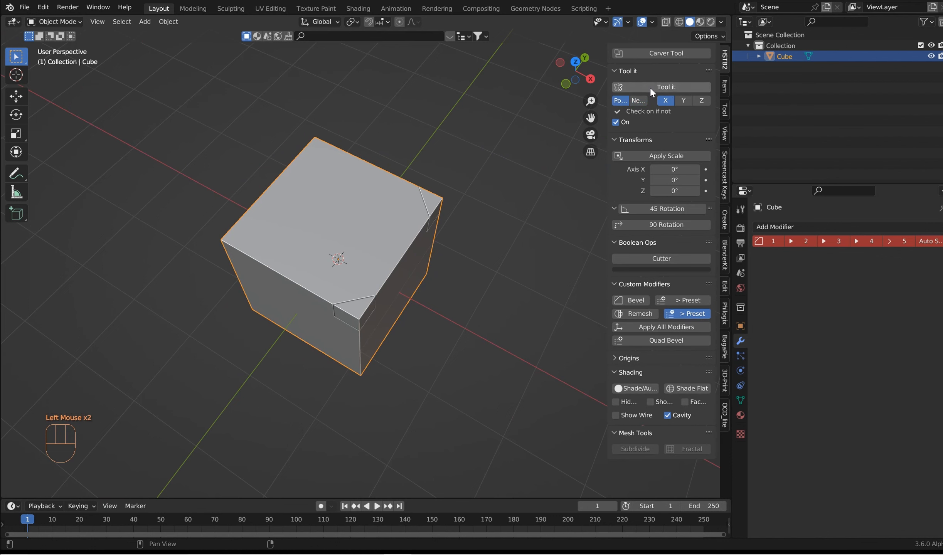
pyautogui.click(650, 87)
pyautogui.moveTo(499, 204); pyautogui.dragTo(509, 151, button='middle')
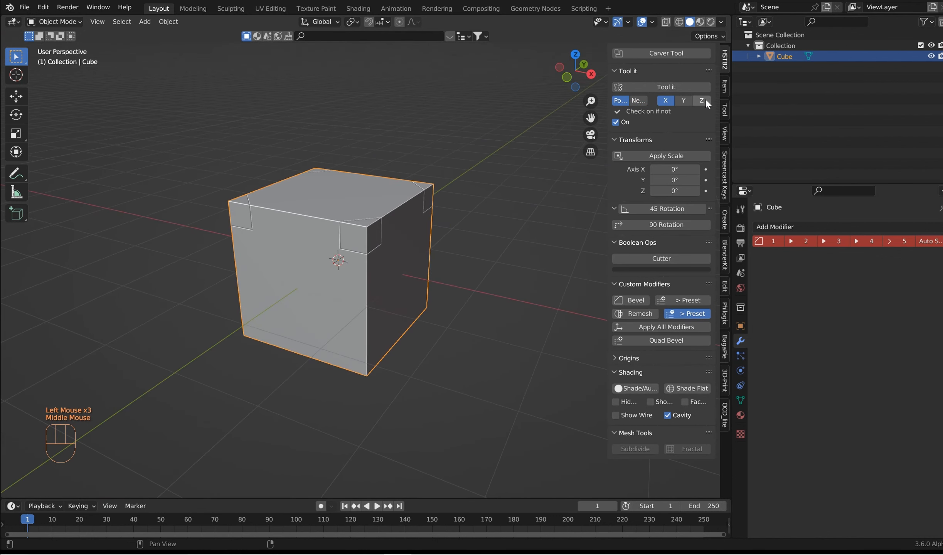
# Mirror the upper corner cuts to the cube's lower corners with Tool it on the Z axis in the positive direction
pyautogui.click(703, 99)
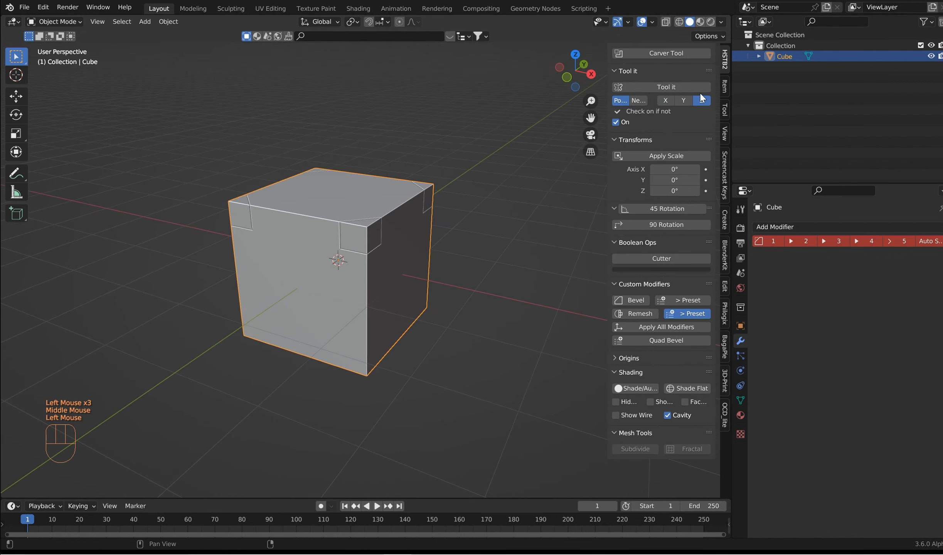
pyautogui.click(639, 100)
pyautogui.click(651, 87)
pyautogui.hotkey('ctrl', 'z')
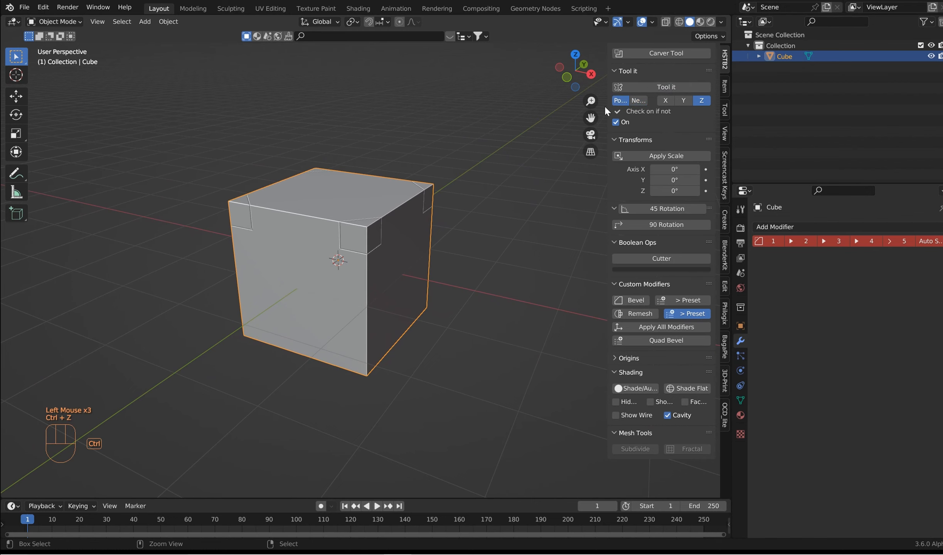
pyautogui.click(680, 88)
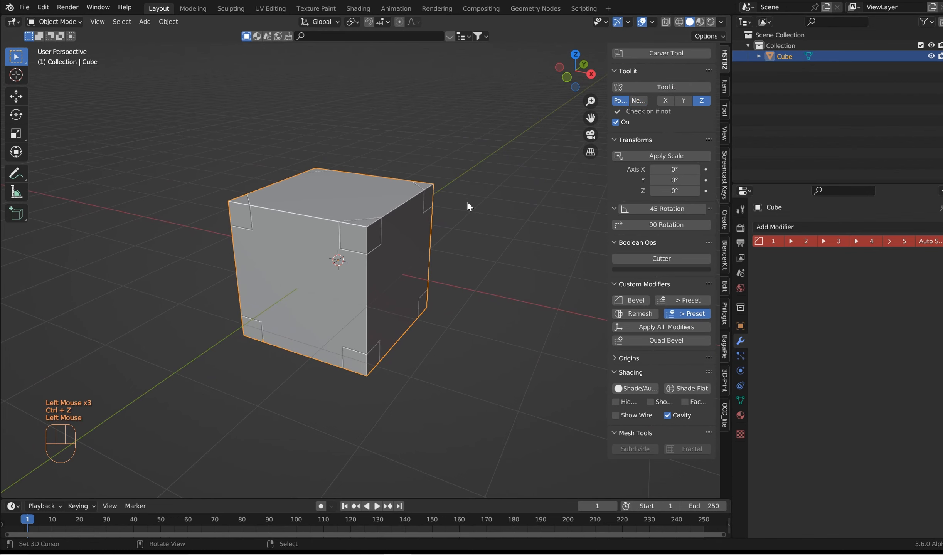
# Examine the mirrored corner cuts from several sides of the cube
pyautogui.moveTo(467, 200); pyautogui.dragTo(444, 208, button='middle')
pyautogui.scroll(1, 444, 208)
pyautogui.moveTo(443, 208); pyautogui.dragTo(457, 261, button='middle')
pyautogui.scroll(2, 448, 224)
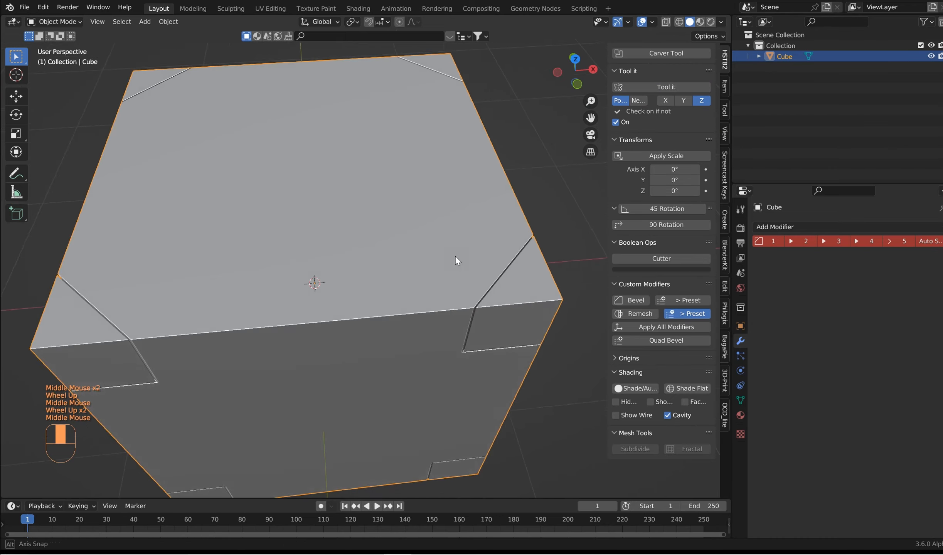
pyautogui.scroll(1, 178, 301)
pyautogui.scroll(-2, 287, 278)
pyautogui.moveTo(287, 278); pyautogui.dragTo(386, 252, button='middle')
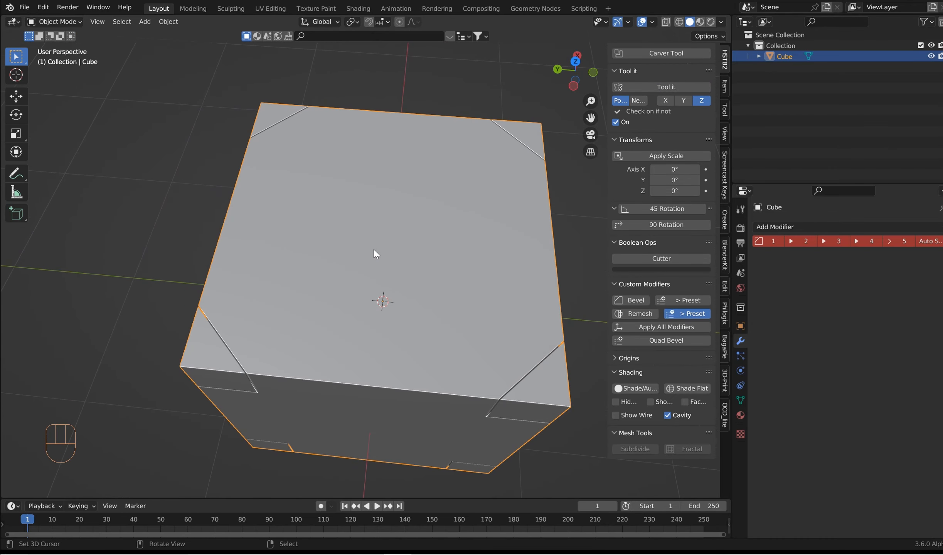
# Cut a circular hole through the middle of the cube from the top view with the Carver Tool's Circle type at 72 subdivisions
pyautogui.press('KP_7')
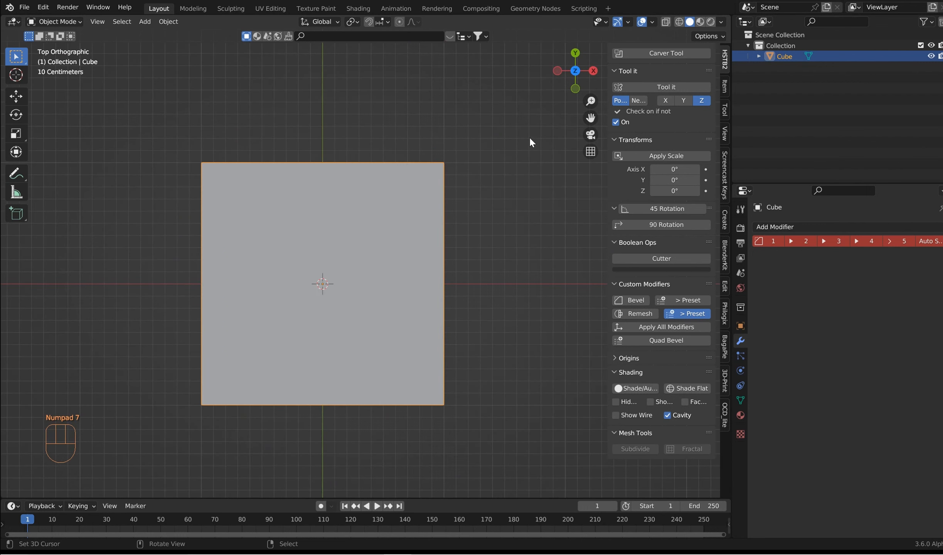
pyautogui.click(664, 53)
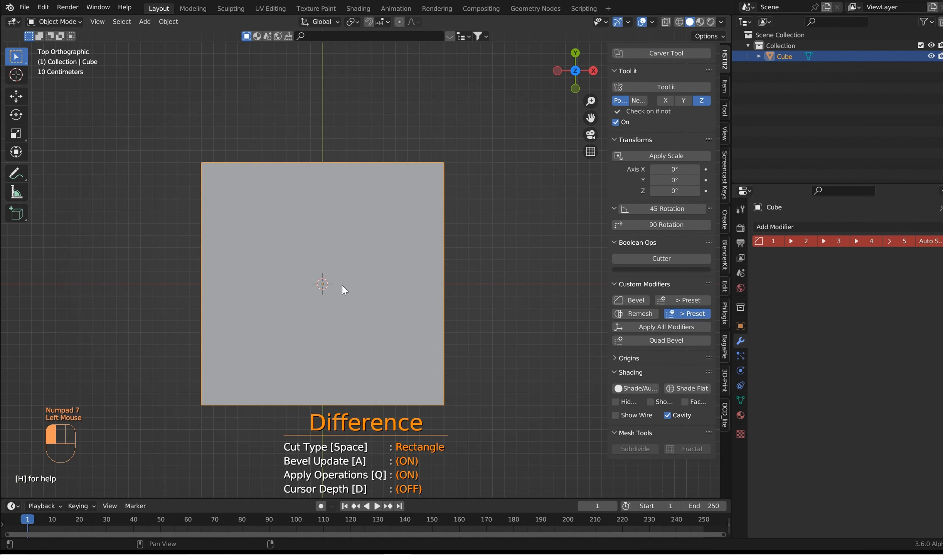
pyautogui.press('space')
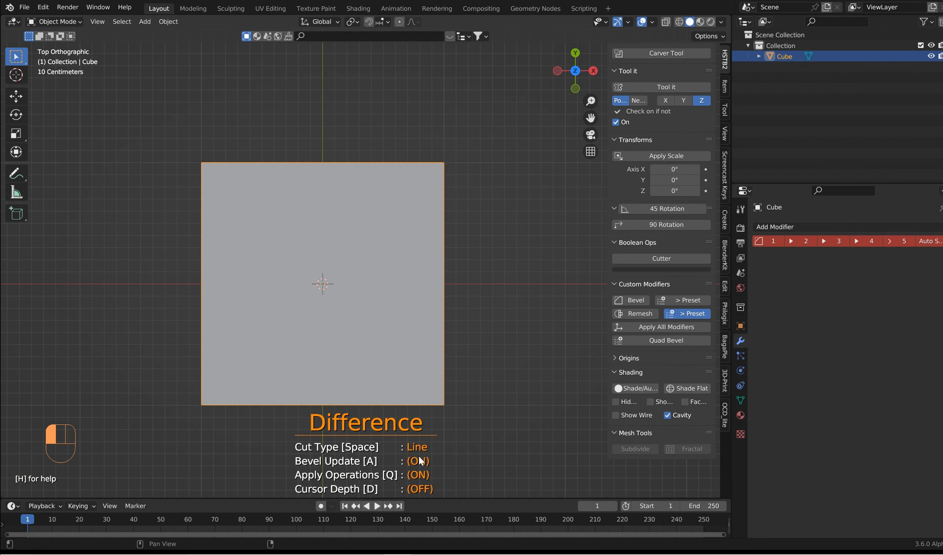
pyautogui.press('space')
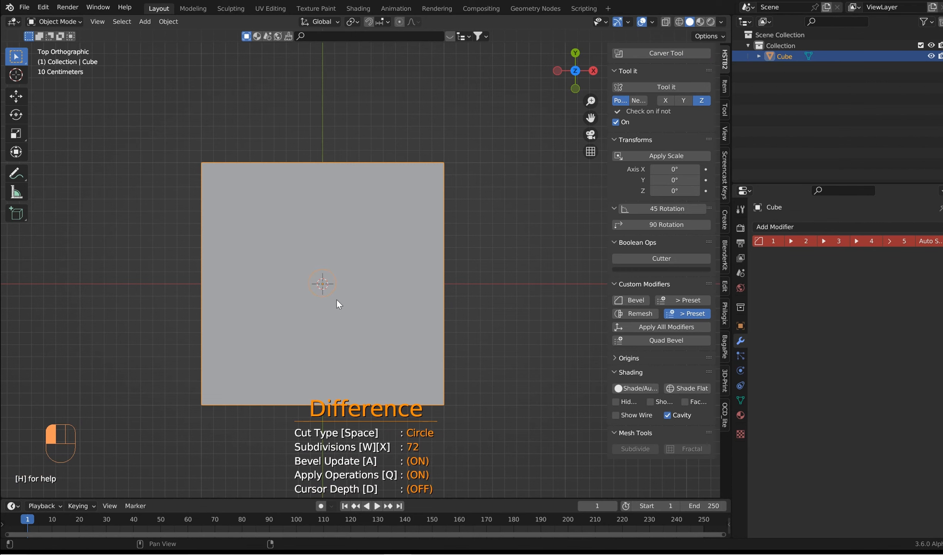
pyautogui.click(380, 351)
pyautogui.scroll(-1, 380, 351)
pyautogui.moveTo(380, 351); pyautogui.dragTo(417, 272, button='middle')
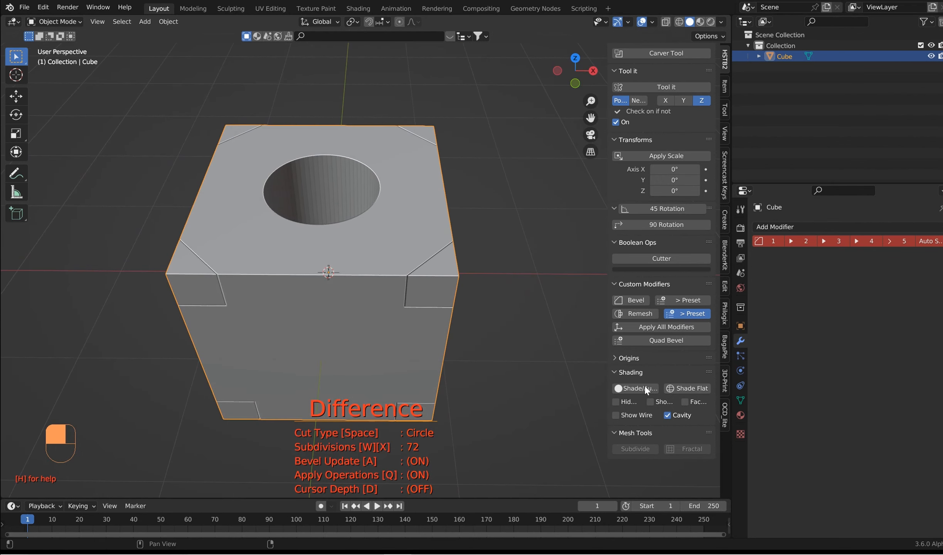
pyautogui.press('Escape')
# Shade the cube smooth and look closely at the wall of the circular hole
pyautogui.click(633, 388)
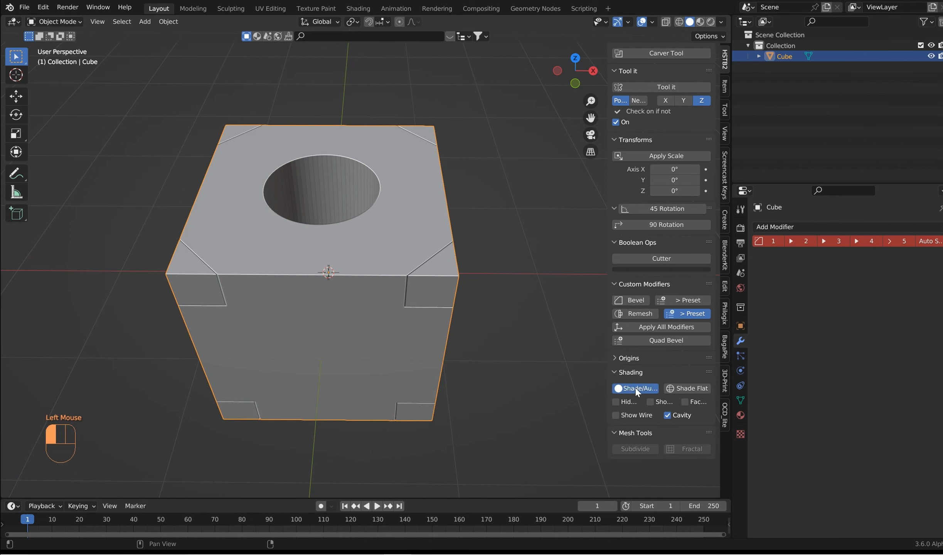
pyautogui.moveTo(303, 172); pyautogui.dragTo(326, 178, button='middle')
pyautogui.scroll(2, 358, 177)
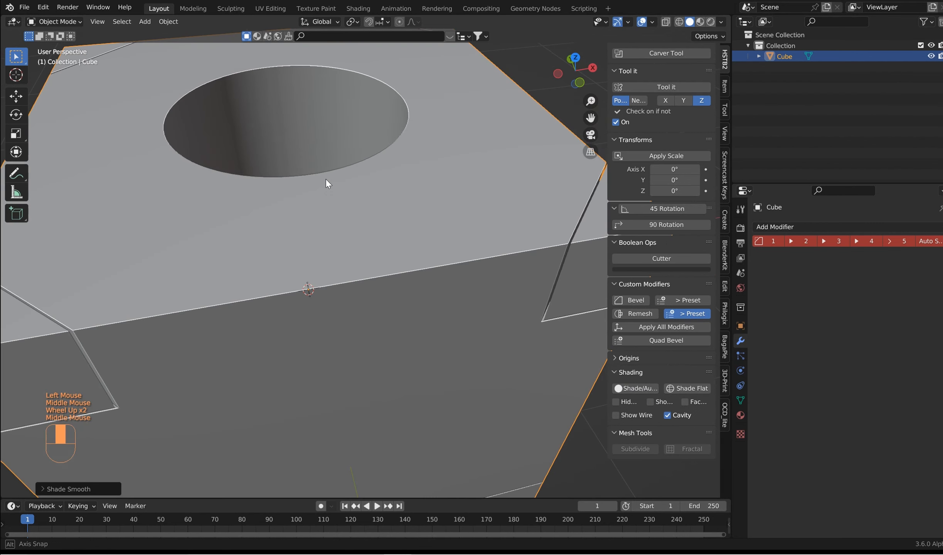
# Undo the smooth shading and the circular cut on the cube
pyautogui.hotkey('ctrl', 'z')
pyautogui.hotkey('ctrl', 'z')
pyautogui.scroll(-1, 338, 133)
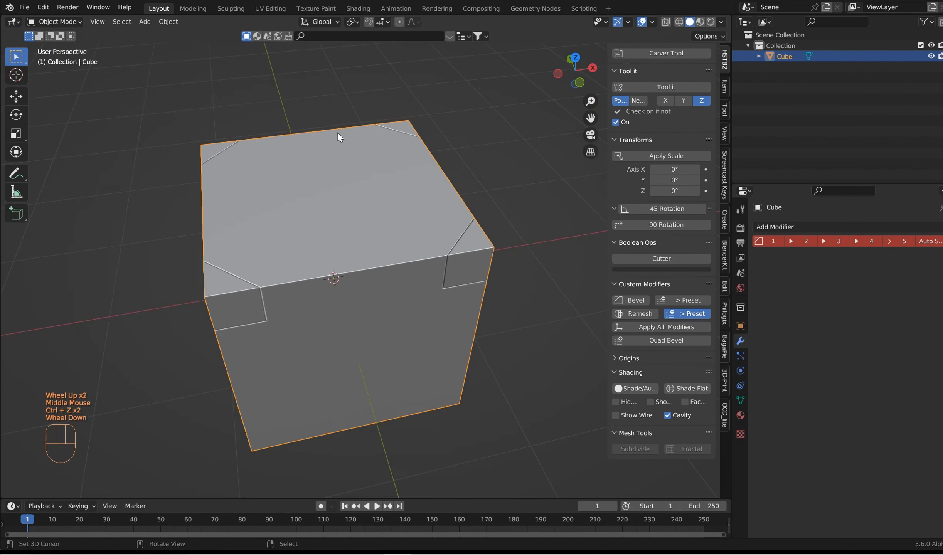
# Cut a circular hole near the cube's centre from the top view with Carver, using 90 subdivisions and Apply Operations off
pyautogui.press('KP_7')
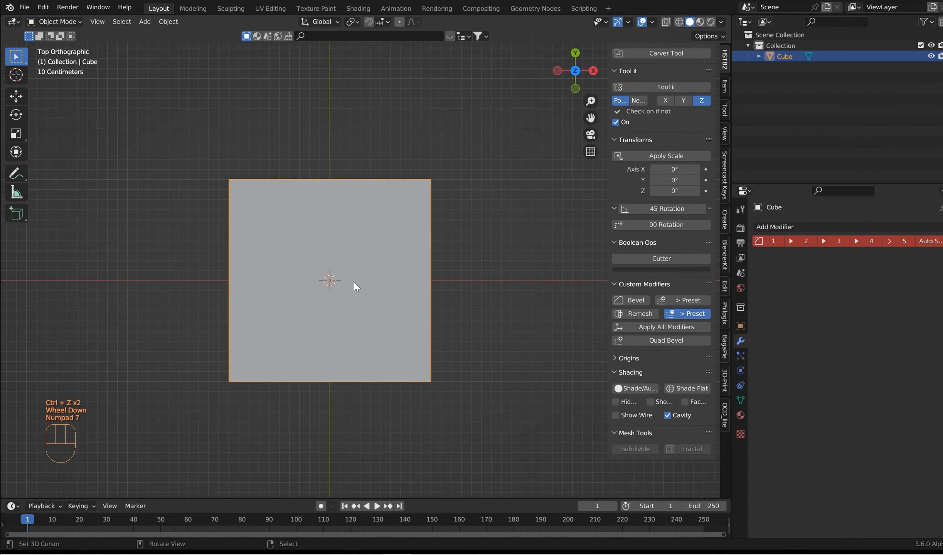
pyautogui.hotkey('ctrl', 'shift', 'x')
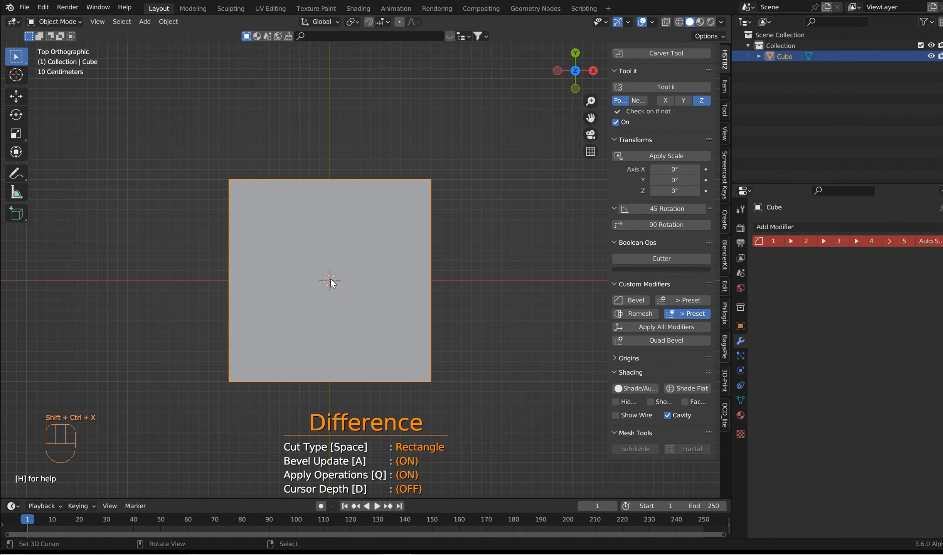
pyautogui.press('space')
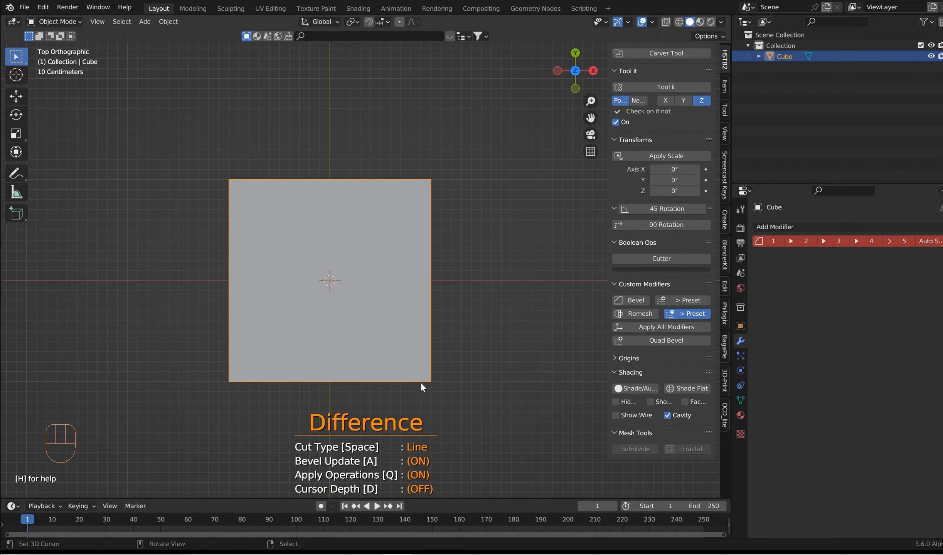
pyautogui.press('space')
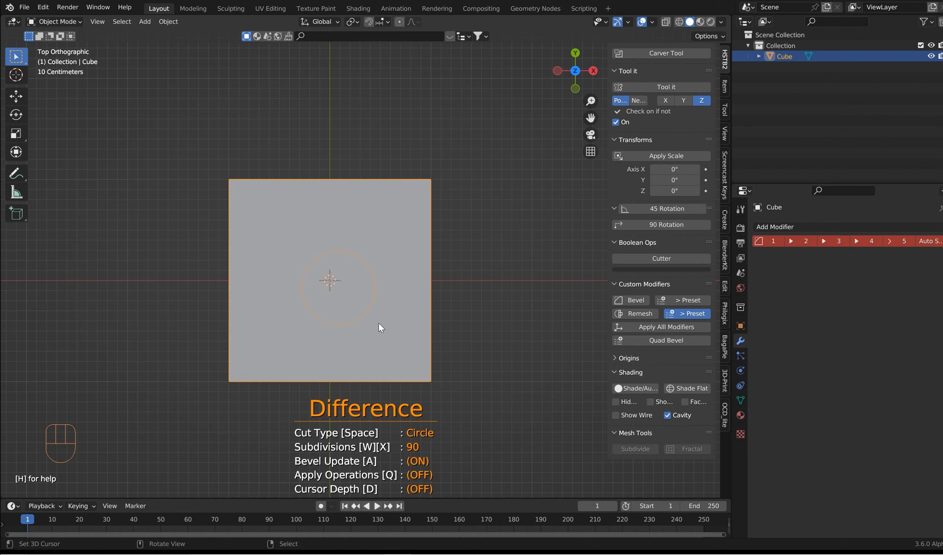
pyautogui.press('alt')
pyautogui.click(374, 319)
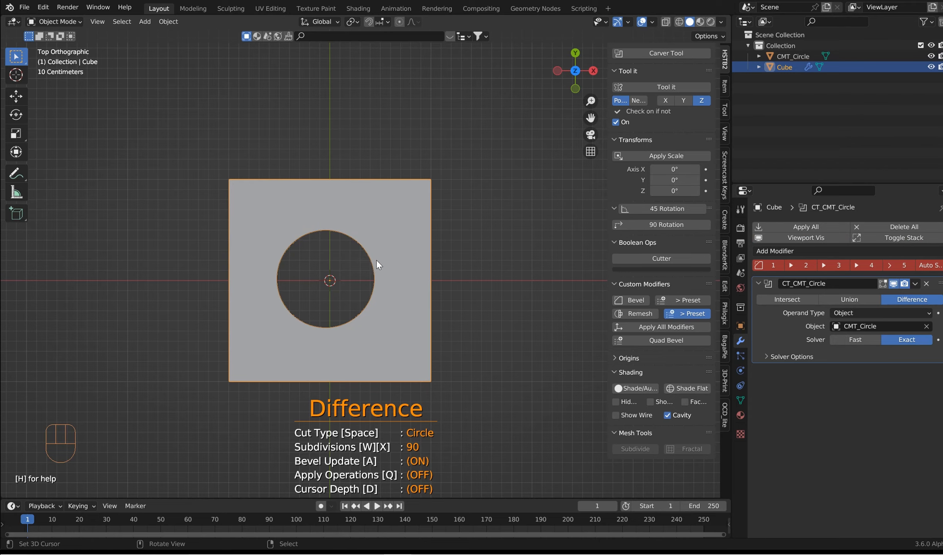
# Add a Solidify shell to the circle cutter with Cutter, enabling Even Thickness and setting the thickness to -0.1204 m
pyautogui.moveTo(377, 260); pyautogui.dragTo(345, 140, button='middle')
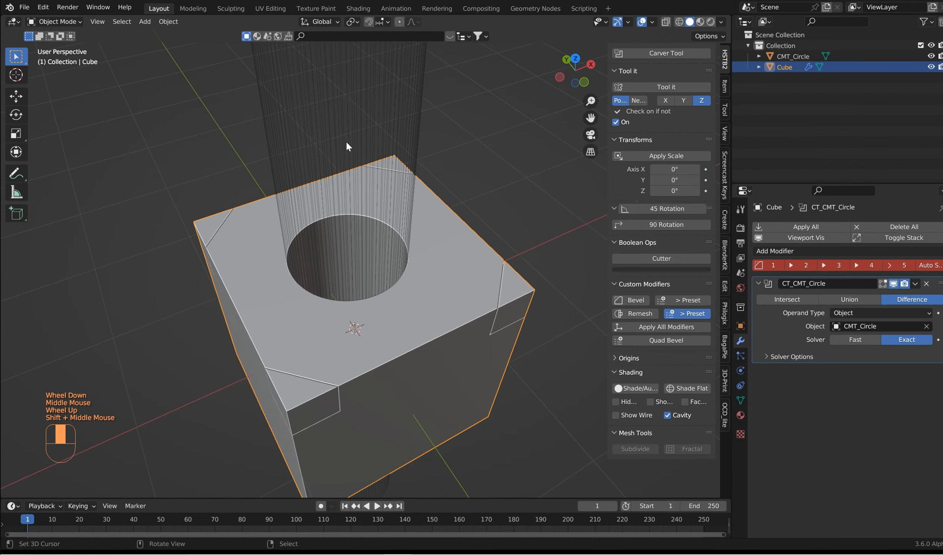
pyautogui.rightClick(346, 139)
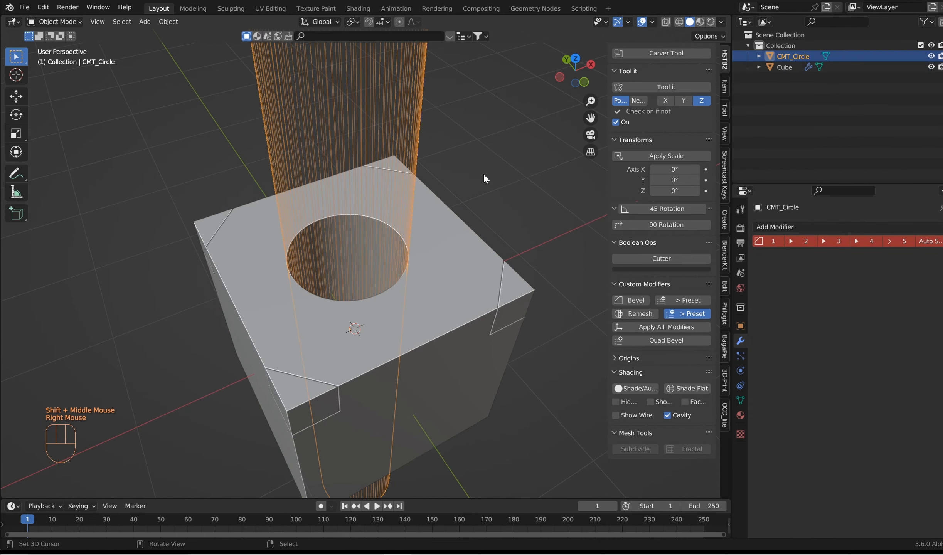
pyautogui.click(667, 259)
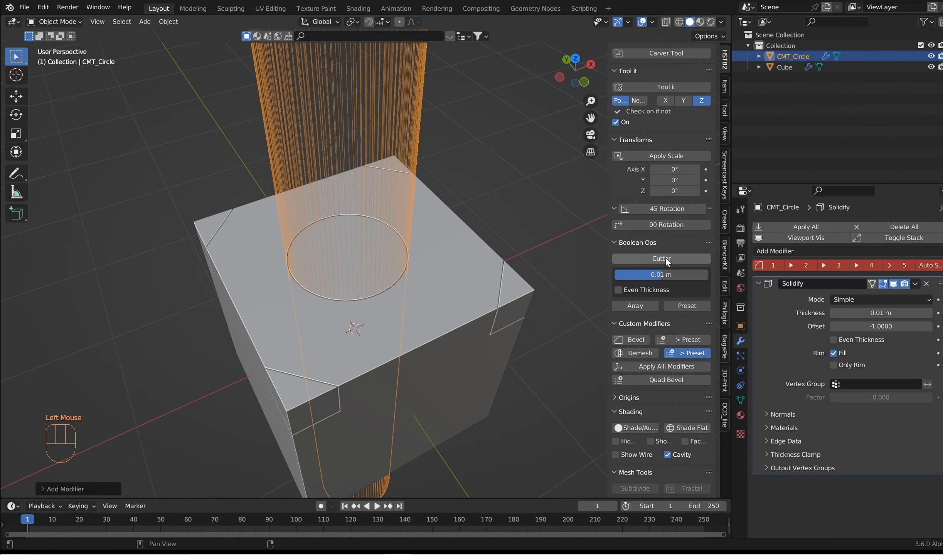
pyautogui.moveTo(427, 267); pyautogui.dragTo(463, 277, button='middle')
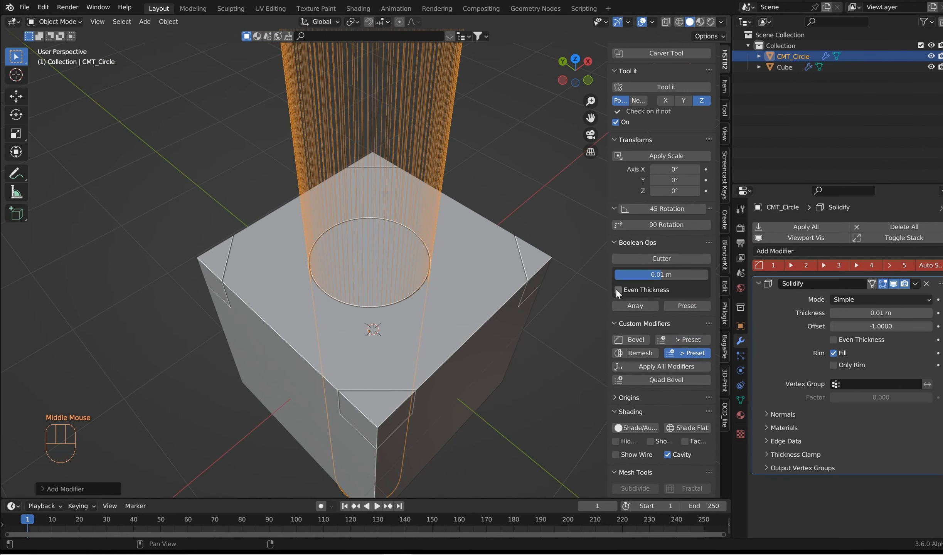
pyautogui.click(618, 290)
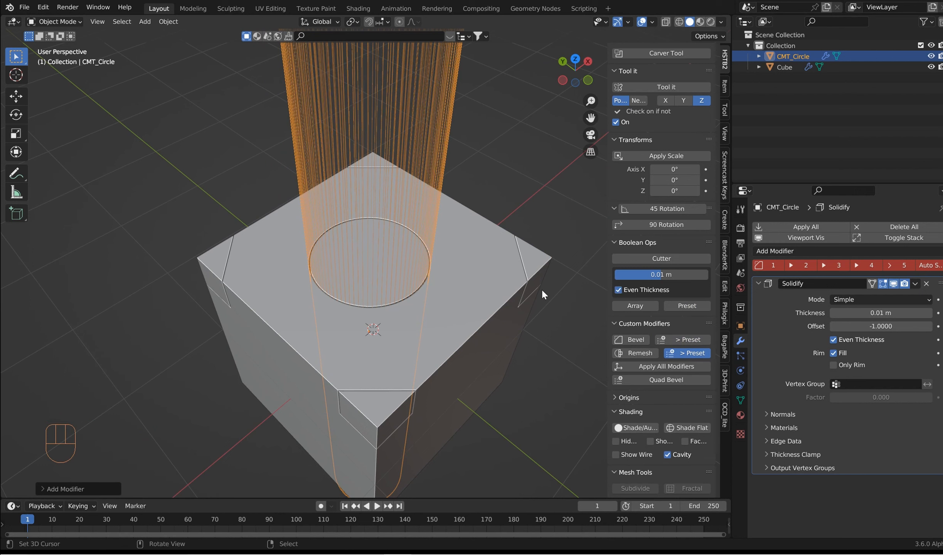
pyautogui.keyDown('shift'); pyautogui.moveTo(658, 276); pyautogui.dragTo(552, 242); pyautogui.keyUp('shift')
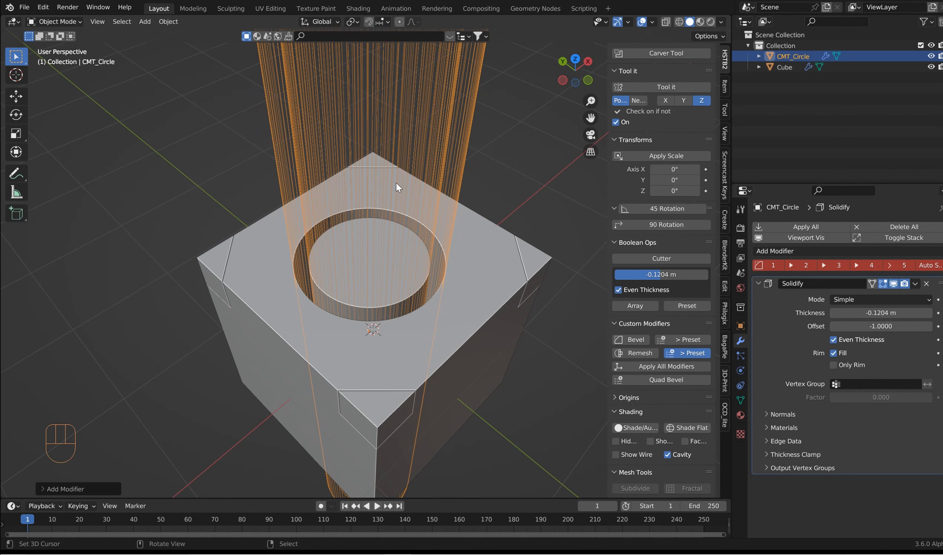
# Apply all modifiers on the cube and shade the circle cutter smooth
pyautogui.rightClick(511, 251)
pyautogui.click(675, 327)
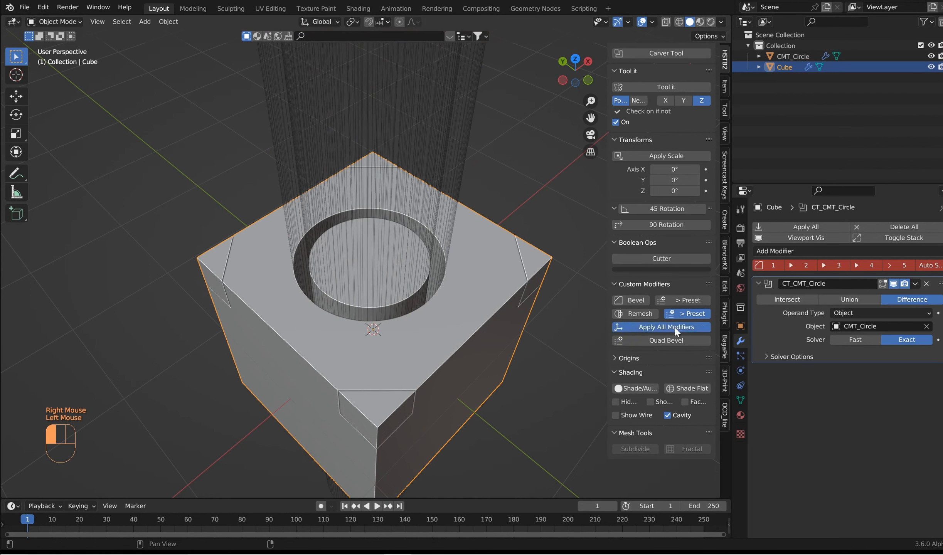
pyautogui.rightClick(434, 205)
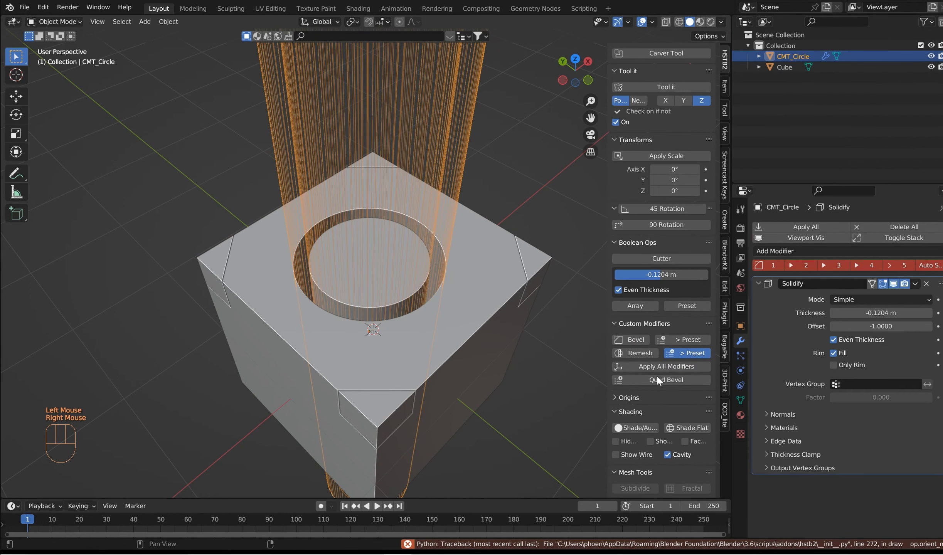
pyautogui.click(642, 427)
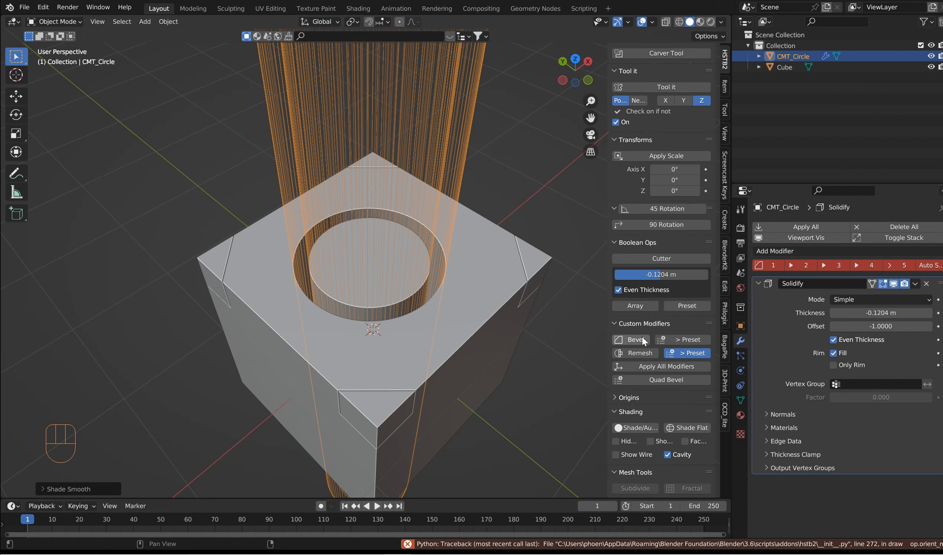
pyautogui.click(631, 339)
pyautogui.click(813, 264)
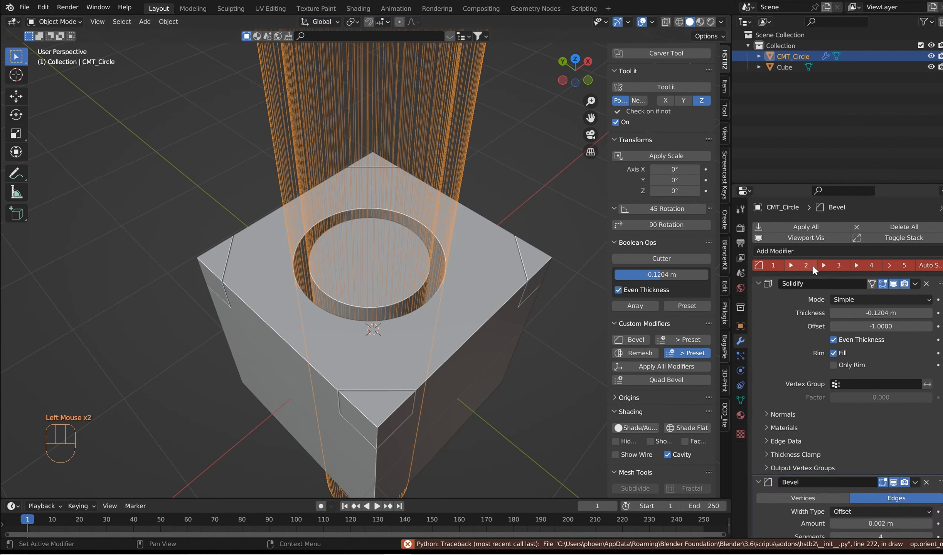
pyautogui.scroll(-2, 888, 395)
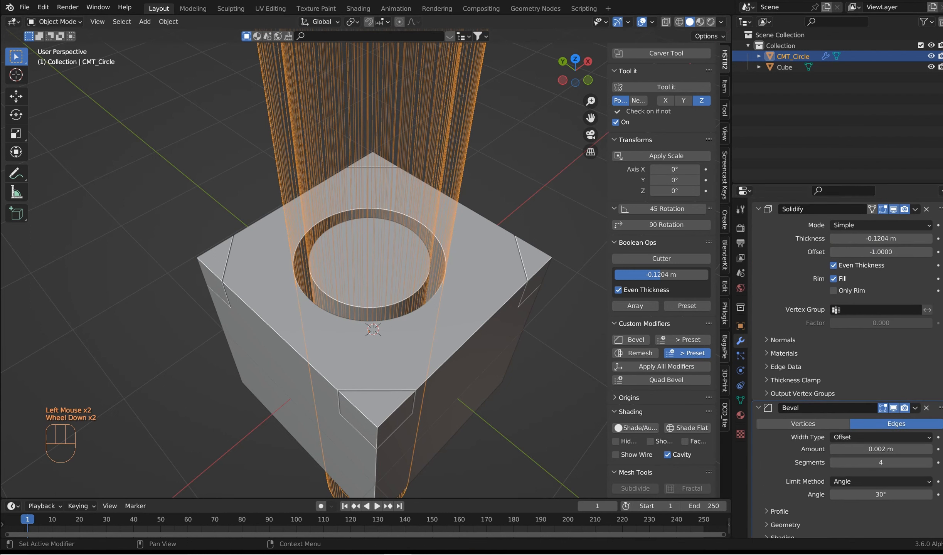
pyautogui.click(927, 408)
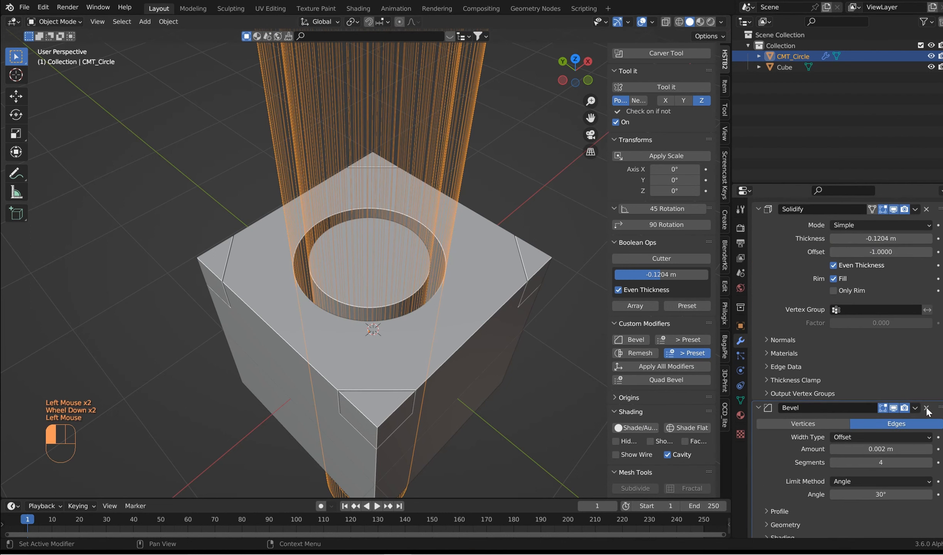
# Apply all modifiers on the circle cutter and delete the cutter object
pyautogui.click(658, 370)
pyautogui.rightClick(458, 160)
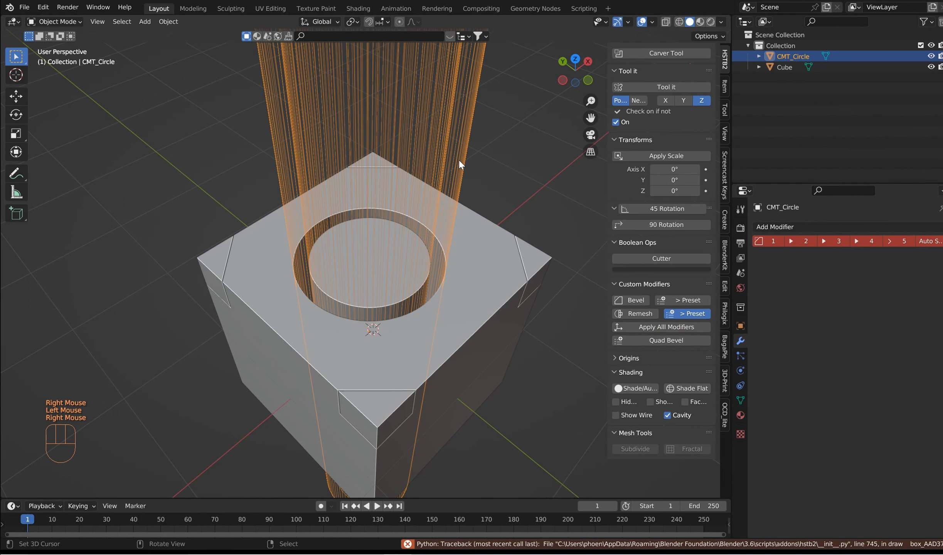
pyautogui.press('Delete')
# Shade the cube with its ring-shaped groove smooth
pyautogui.scroll(1, 409, 243)
pyautogui.rightClick(409, 243)
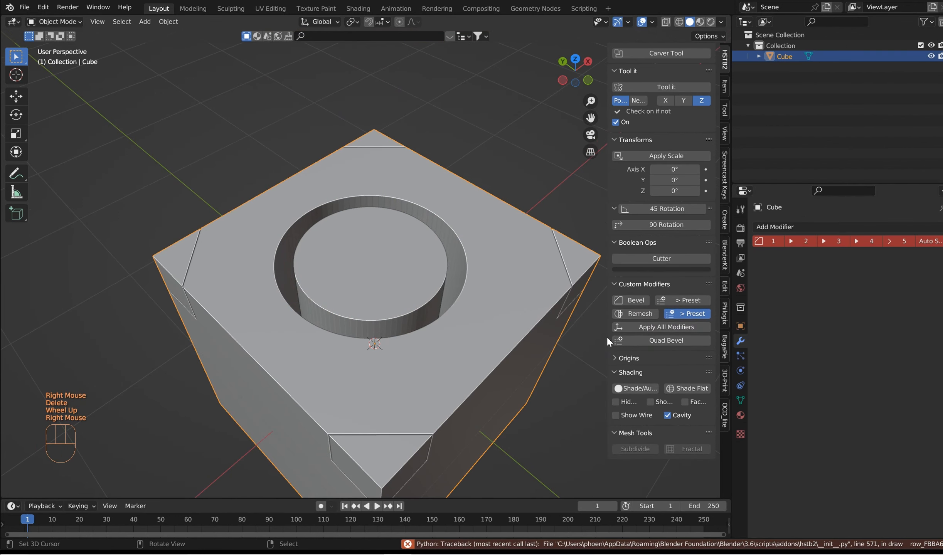
pyautogui.click(625, 389)
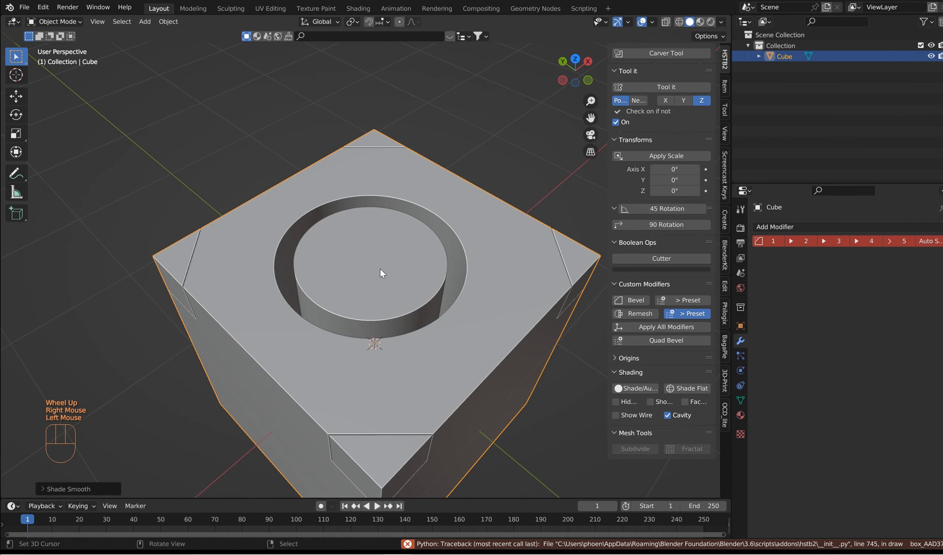
# Dissolve the crossing edges on the round face inside the ring groove in Edit Mode
pyautogui.press('Tab')
pyautogui.rightClick(377, 257)
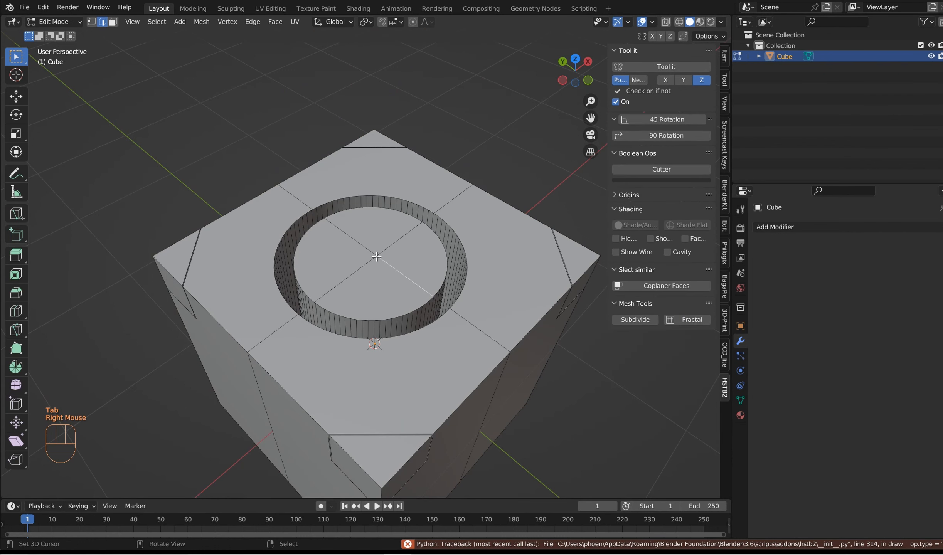
pyautogui.keyDown('alt'); pyautogui.keyDown('shift'); pyautogui.rightClick(378, 257); pyautogui.keyUp('shift'); pyautogui.keyUp('alt')
pyautogui.keyDown('alt'); pyautogui.keyDown('shift'); pyautogui.rightClick(377, 256); pyautogui.keyUp('shift'); pyautogui.keyUp('alt')
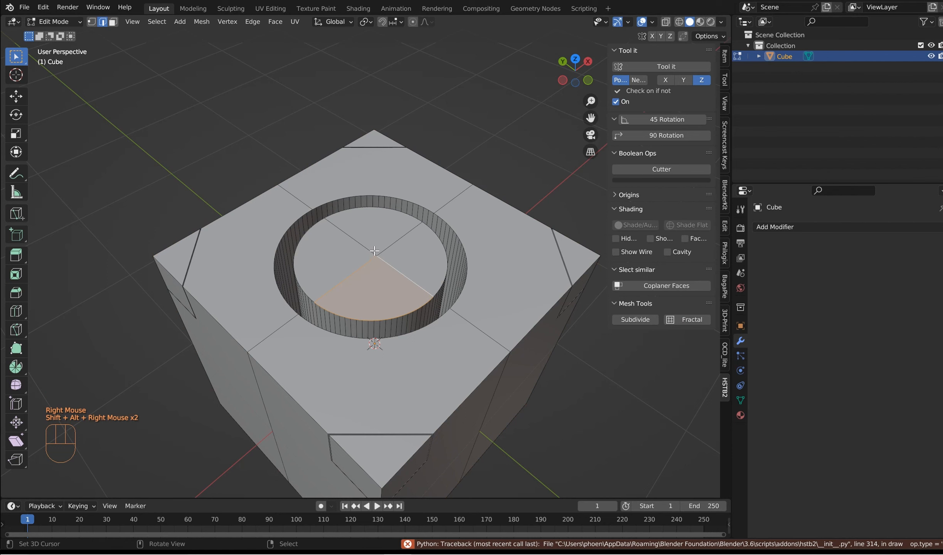
pyautogui.rightClick(387, 244)
pyautogui.keyDown('shift'); pyautogui.rightClick(386, 244); pyautogui.keyUp('shift')
pyautogui.keyDown('shift'); pyautogui.rightClick(374, 266); pyautogui.keyUp('shift')
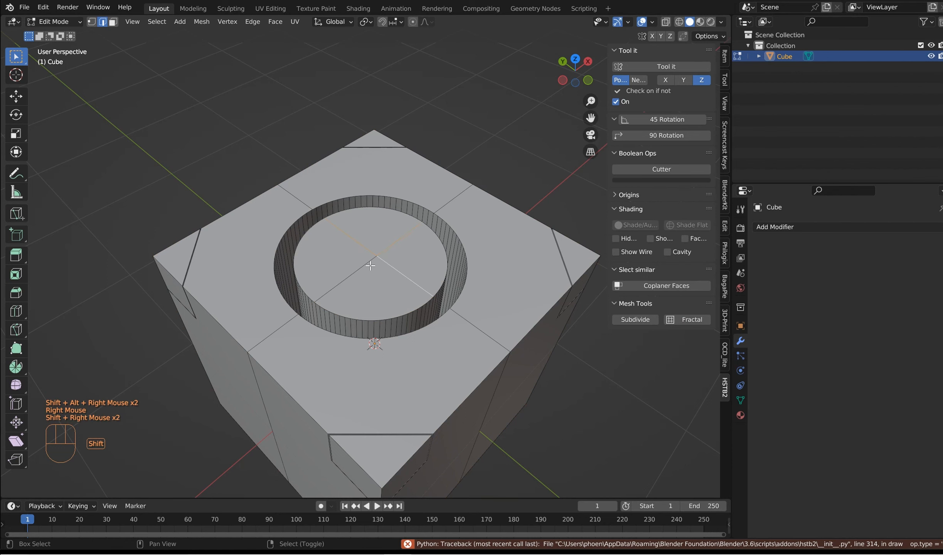
pyautogui.press('x')
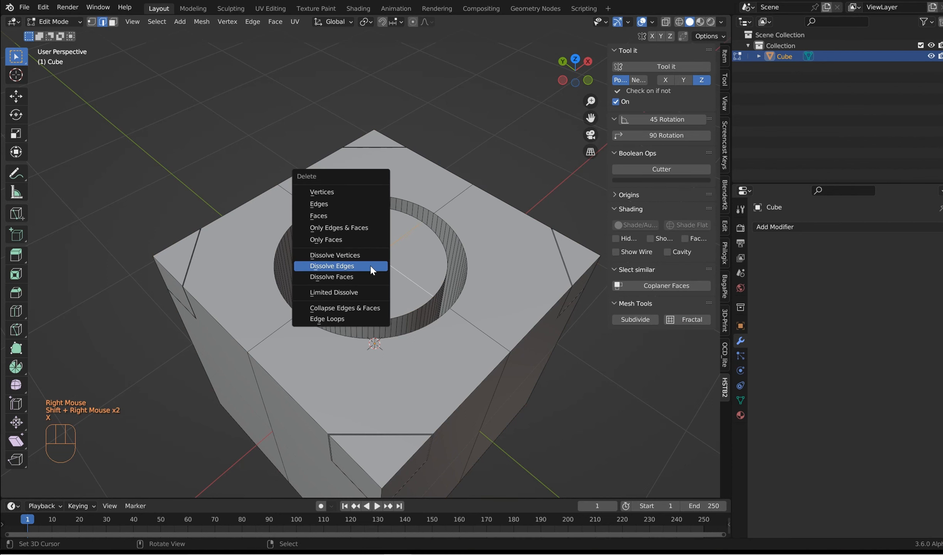
pyautogui.click(333, 266)
# Try to loop-select the leftover centre edges running down the cube's sides and across its top face
pyautogui.moveTo(372, 270); pyautogui.dragTo(268, 239, button='middle')
pyautogui.rightClick(432, 262)
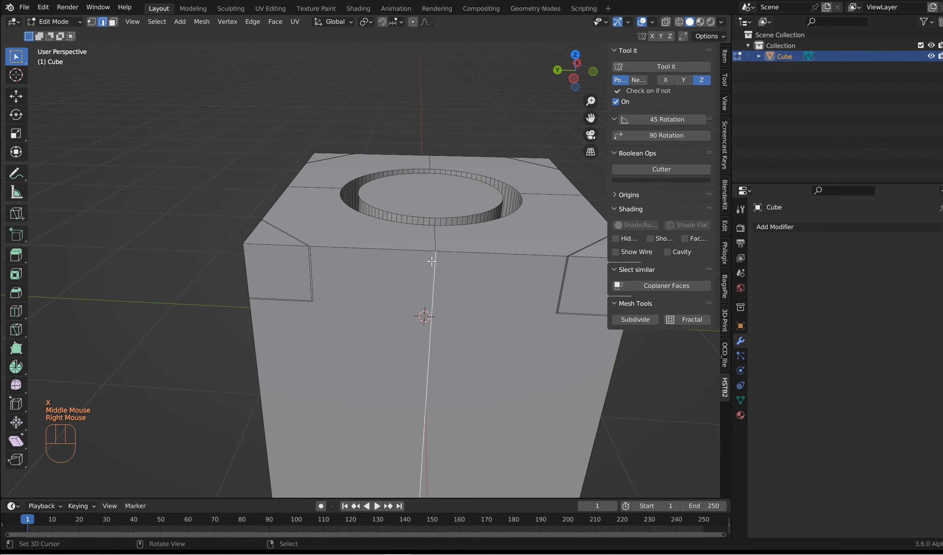
pyautogui.keyDown('alt'); pyautogui.keyDown('shift'); pyautogui.rightClick(432, 262); pyautogui.keyUp('shift'); pyautogui.keyUp('alt')
pyautogui.keyDown('alt'); pyautogui.keyDown('shift'); pyautogui.rightClick(432, 261); pyautogui.keyUp('shift'); pyautogui.keyUp('alt')
pyautogui.keyDown('alt'); pyautogui.keyDown('shift'); pyautogui.rightClick(393, 249); pyautogui.keyUp('shift'); pyautogui.keyUp('alt')
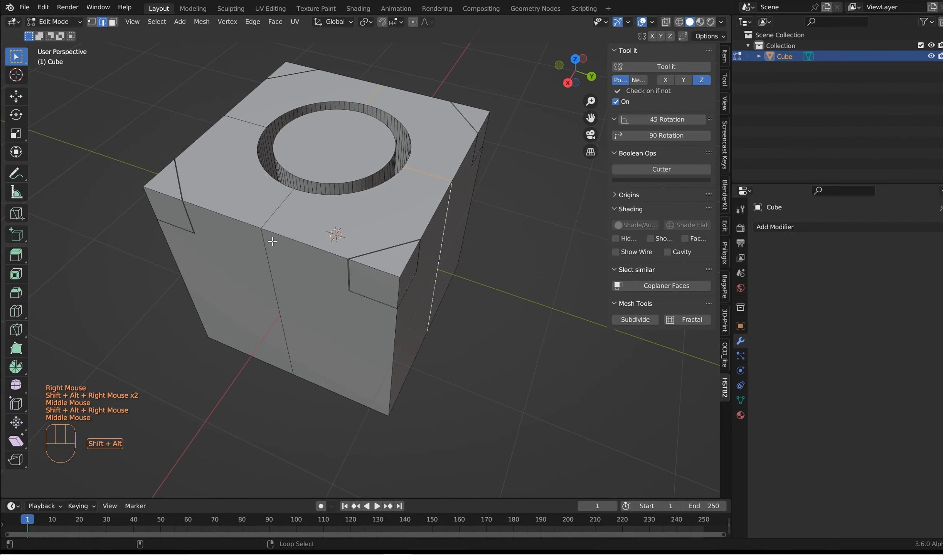
pyautogui.keyDown('alt'); pyautogui.keyDown('shift'); pyautogui.rightClick(267, 239); pyautogui.keyUp('shift'); pyautogui.keyUp('alt')
pyautogui.rightClick(267, 239)
pyautogui.keyDown('alt'); pyautogui.keyDown('shift'); pyautogui.rightClick(266, 220); pyautogui.keyUp('shift'); pyautogui.keyUp('alt')
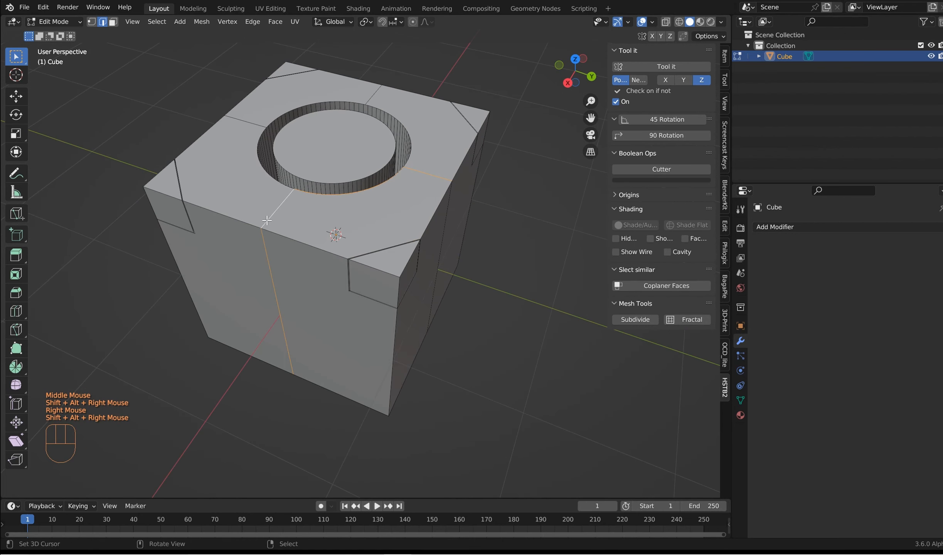
# Dissolve the leftover centre edges on one side of the cube and the adjoining top face
pyautogui.rightClick(441, 178)
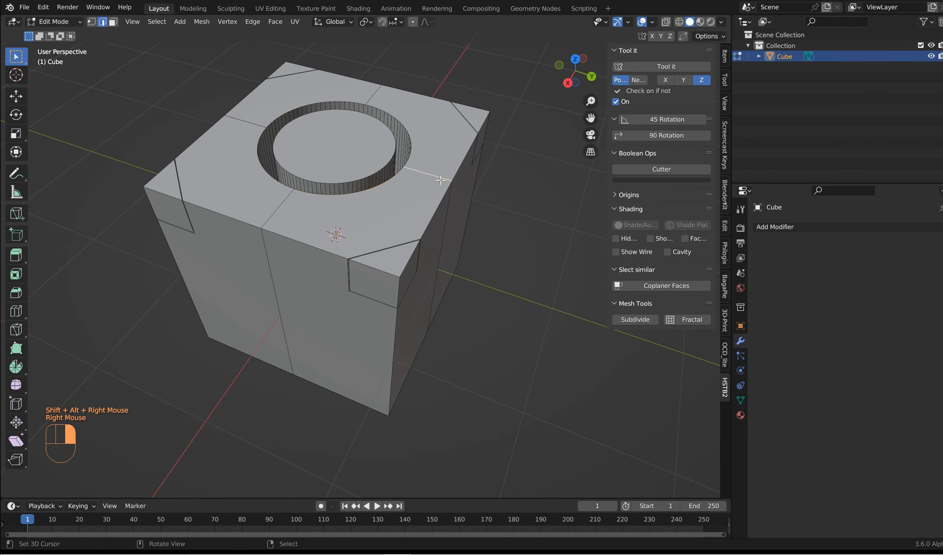
pyautogui.moveTo(355, 209); pyautogui.dragTo(343, 225, button='middle')
pyautogui.keyDown('shift'); pyautogui.rightClick(315, 239); pyautogui.keyUp('shift')
pyautogui.keyDown('shift'); pyautogui.rightClick(307, 374); pyautogui.keyUp('shift')
pyautogui.keyDown('shift'); pyautogui.moveTo(341, 304); pyautogui.dragTo(351, 418, button='middle'); pyautogui.keyUp('shift')
pyautogui.moveTo(355, 192); pyautogui.dragTo(241, 312, button='middle')
pyautogui.keyDown('shift'); pyautogui.rightClick(334, 256); pyautogui.keyUp('shift')
pyautogui.press('x')
pyautogui.click(333, 256)
pyautogui.scroll(-1, 334, 255)
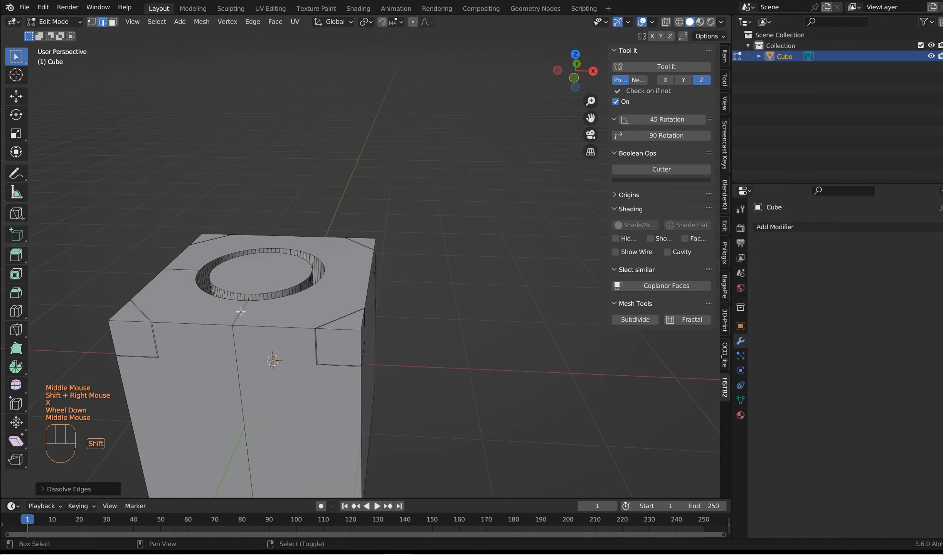
# Dissolve the next side's centre edge together with its continuations on the top and bottom faces
pyautogui.keyDown('shift'); pyautogui.rightClick(241, 312); pyautogui.keyUp('shift')
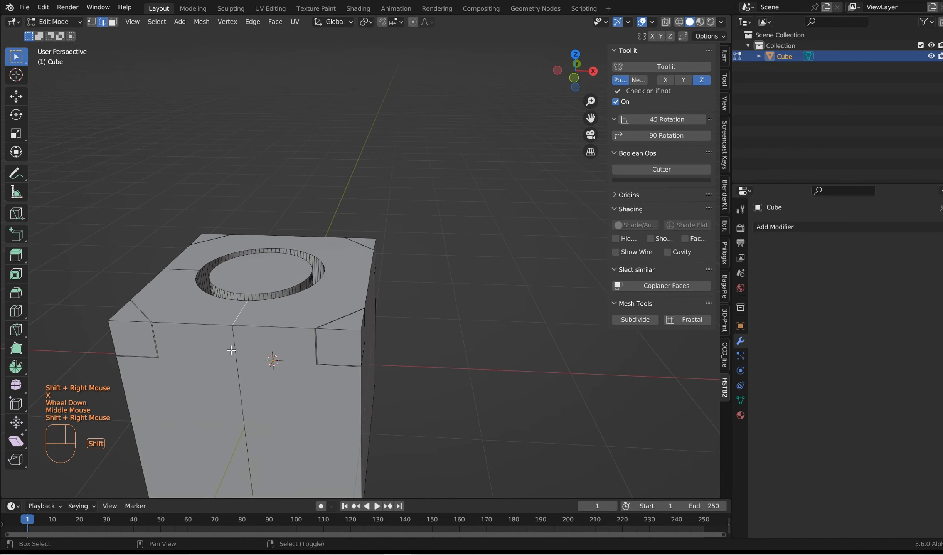
pyautogui.keyDown('shift'); pyautogui.rightClick(231, 351); pyautogui.keyUp('shift')
pyautogui.moveTo(231, 351); pyautogui.dragTo(268, 269, button='middle')
pyautogui.keyDown('shift'); pyautogui.rightClick(278, 274); pyautogui.keyUp('shift')
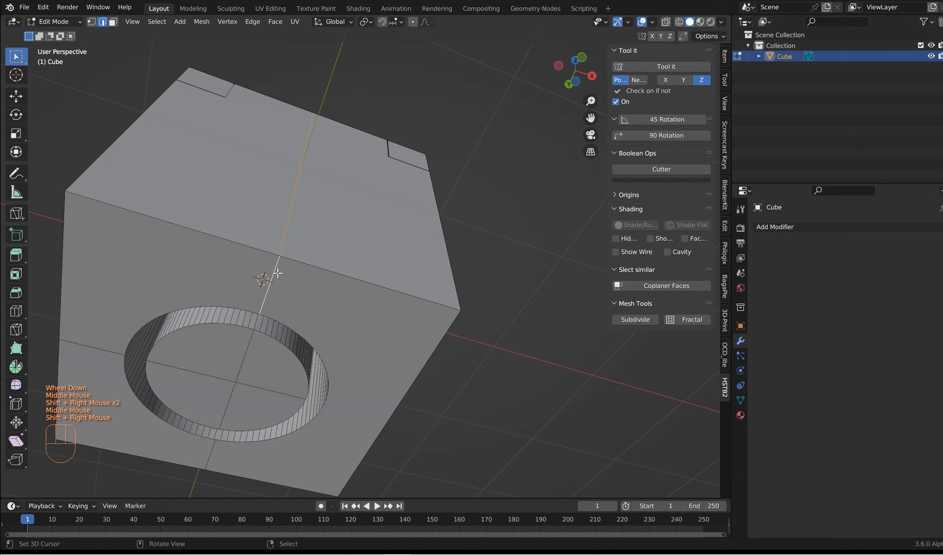
pyautogui.press('x')
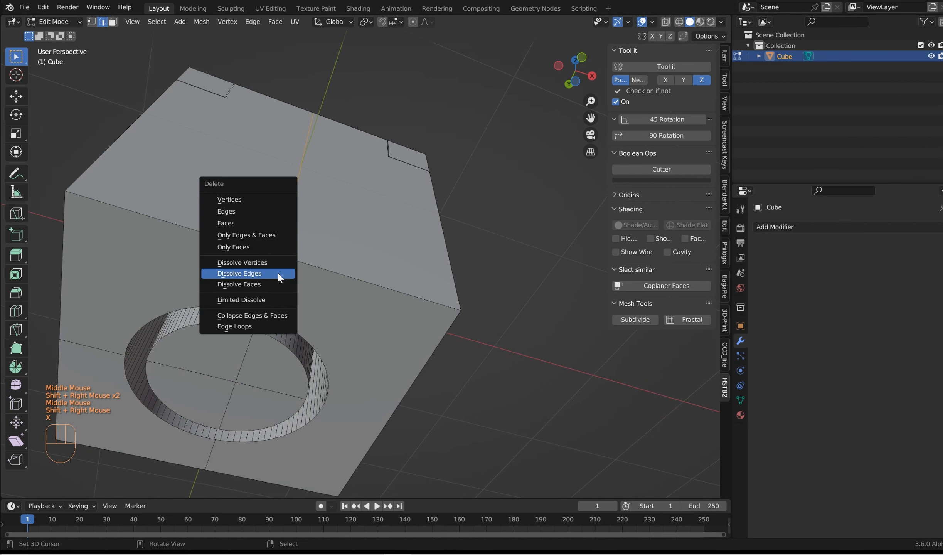
pyautogui.click(278, 273)
pyautogui.scroll(-1, 278, 273)
# Dissolve the centre edges on the remaining two sides of the cube along with the adjoining top-face edge
pyautogui.moveTo(322, 295); pyautogui.dragTo(489, 330, button='middle')
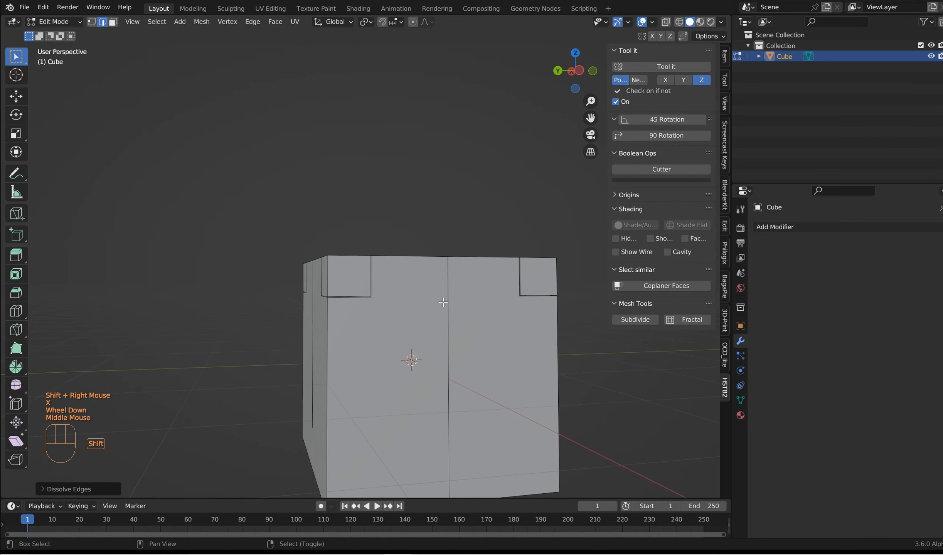
pyautogui.keyDown('shift'); pyautogui.rightClick(443, 302); pyautogui.keyUp('shift')
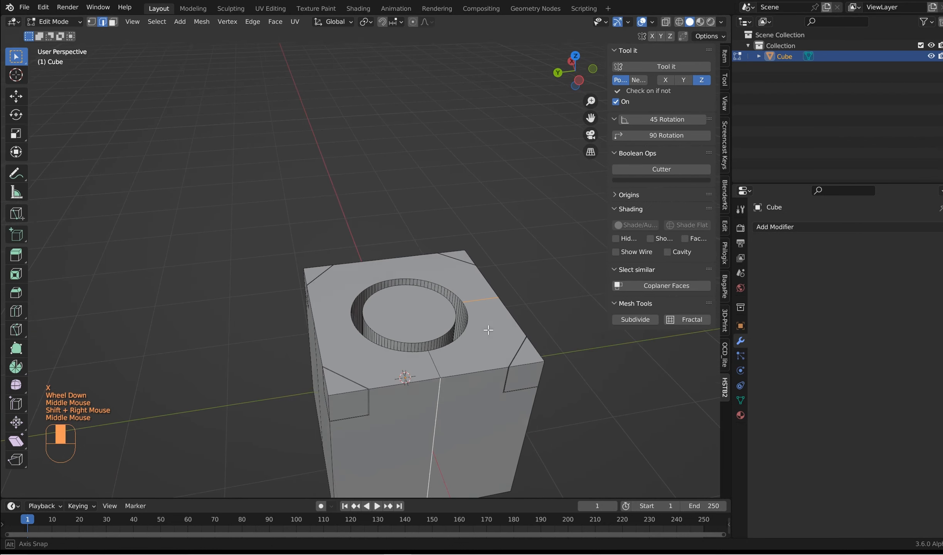
pyautogui.keyDown('shift'); pyautogui.rightClick(436, 366); pyautogui.keyUp('shift')
pyautogui.moveTo(376, 340); pyautogui.dragTo(411, 294, button='middle')
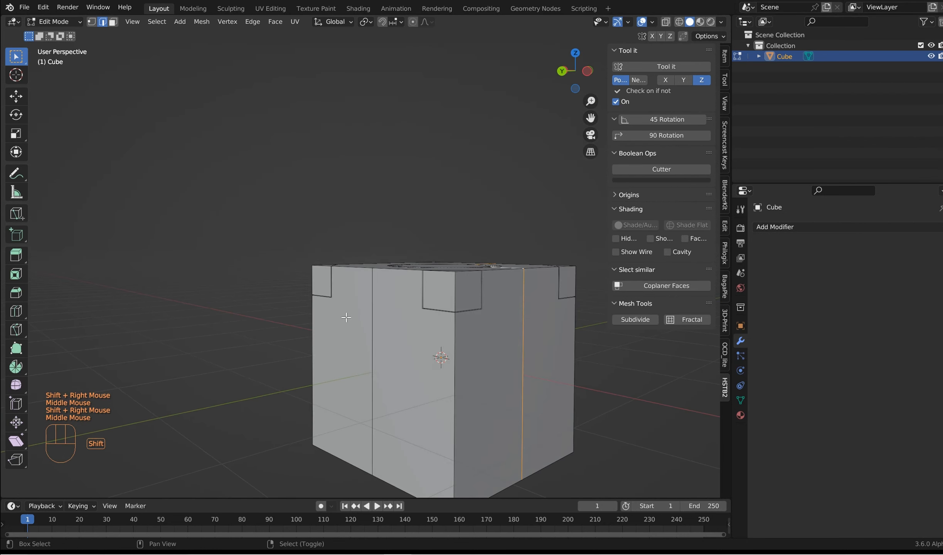
pyautogui.keyDown('shift'); pyautogui.rightClick(363, 324); pyautogui.keyUp('shift')
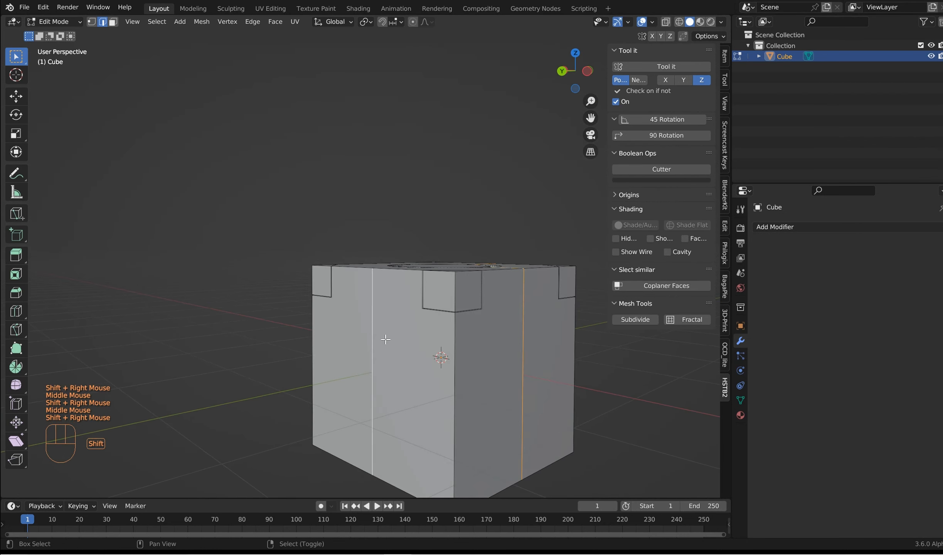
pyautogui.moveTo(364, 323); pyautogui.dragTo(484, 265, button='middle')
pyautogui.press('x')
pyautogui.click(461, 343)
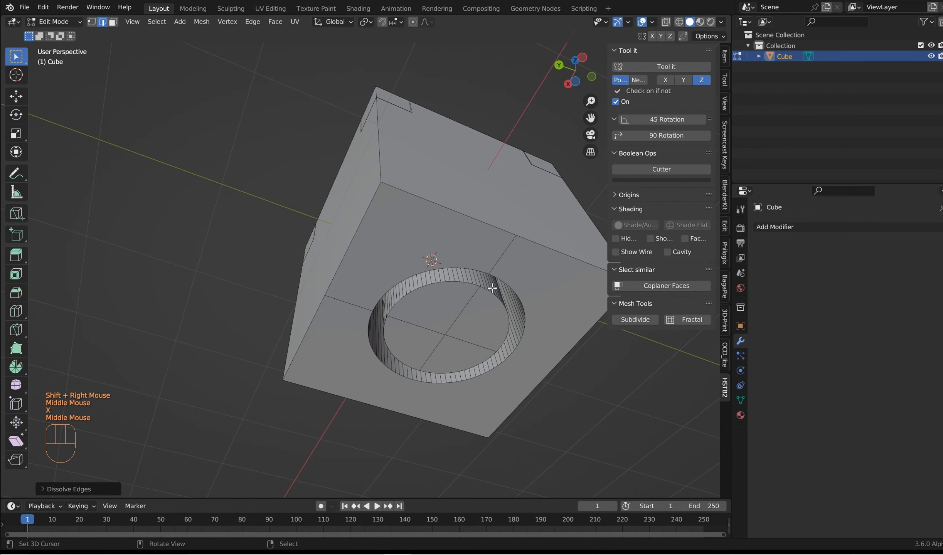
# Dissolve the crossing edges on the underside, both inside the ring groove and between the groove and the cube's border
pyautogui.keyDown('shift'); pyautogui.rightClick(485, 265); pyautogui.keyUp('shift')
pyautogui.keyDown('shift'); pyautogui.rightClick(466, 302); pyautogui.keyUp('shift')
pyautogui.keyDown('shift'); pyautogui.rightClick(458, 340); pyautogui.keyUp('shift')
pyautogui.keyDown('shift'); pyautogui.rightClick(432, 332); pyautogui.keyUp('shift')
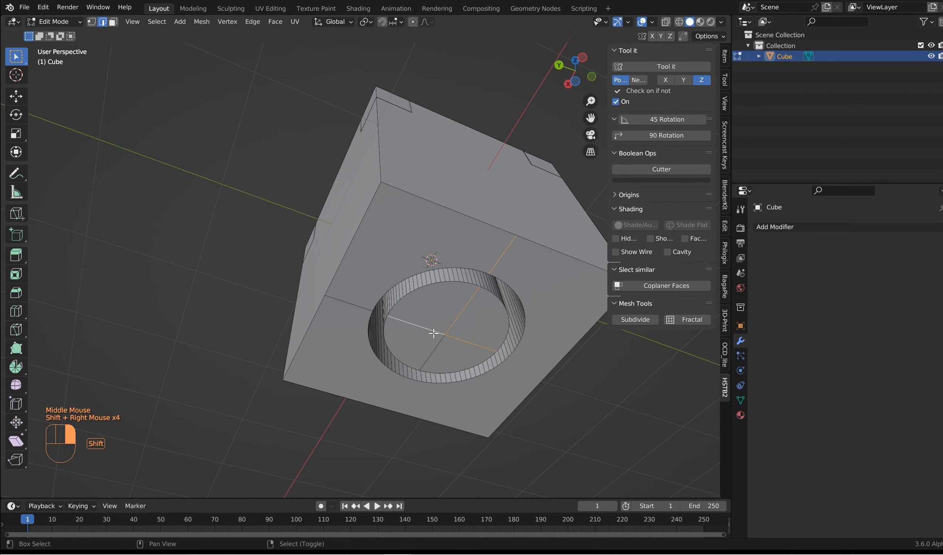
pyautogui.keyDown('shift'); pyautogui.rightClick(358, 303); pyautogui.keyUp('shift')
pyautogui.press('x')
pyautogui.click(358, 304)
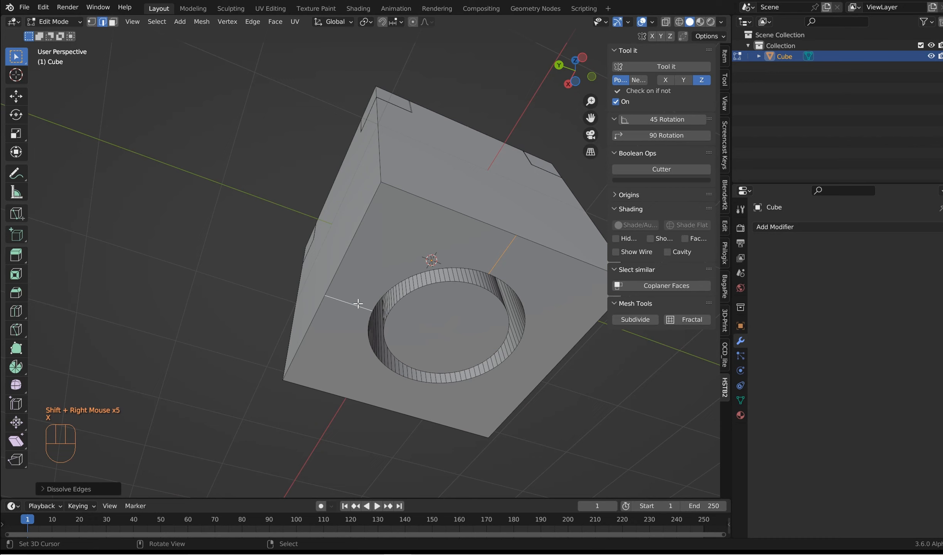
# Try again to dissolve the two edges joining the underside's ring groove to the cube's border, and check the shading in Object Mode
pyautogui.moveTo(500, 260); pyautogui.dragTo(512, 291, button='middle')
pyautogui.press('x')
pyautogui.click(501, 280)
pyautogui.press('Tab')
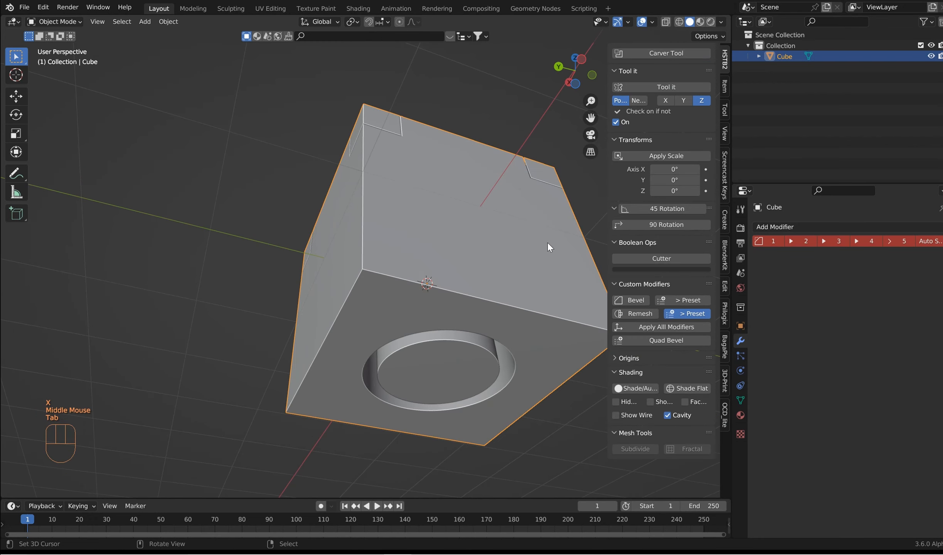
pyautogui.middleClick(548, 241)
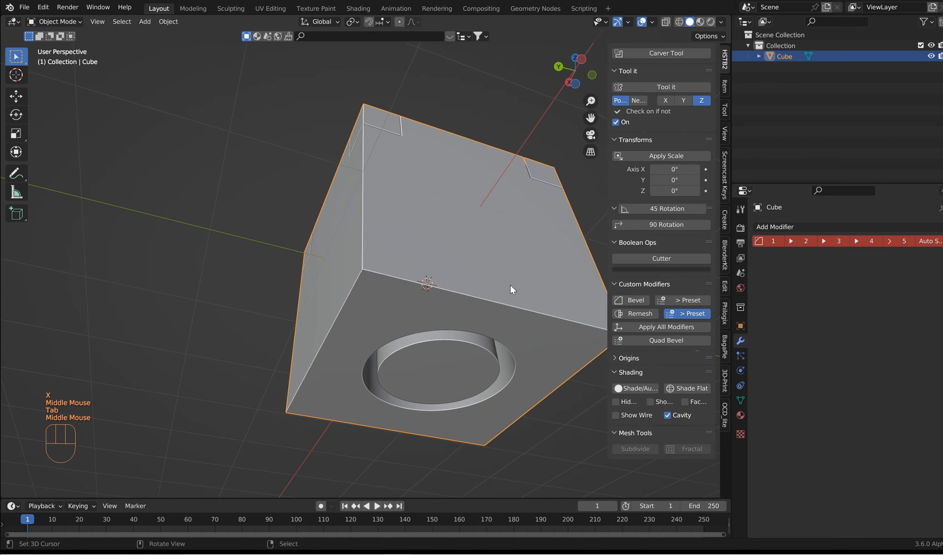
pyautogui.press('Tab')
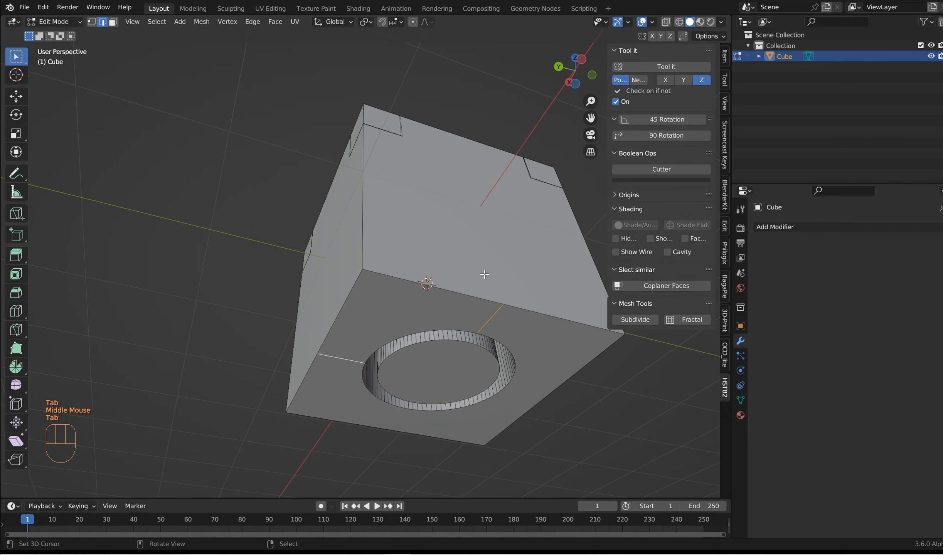
# Examine the leftover edges between the ring groove and the cube's border on the underside and the top face
pyautogui.moveTo(491, 361); pyautogui.dragTo(417, 208, button='middle')
pyautogui.moveTo(474, 146); pyautogui.dragTo(432, 190, button='middle')
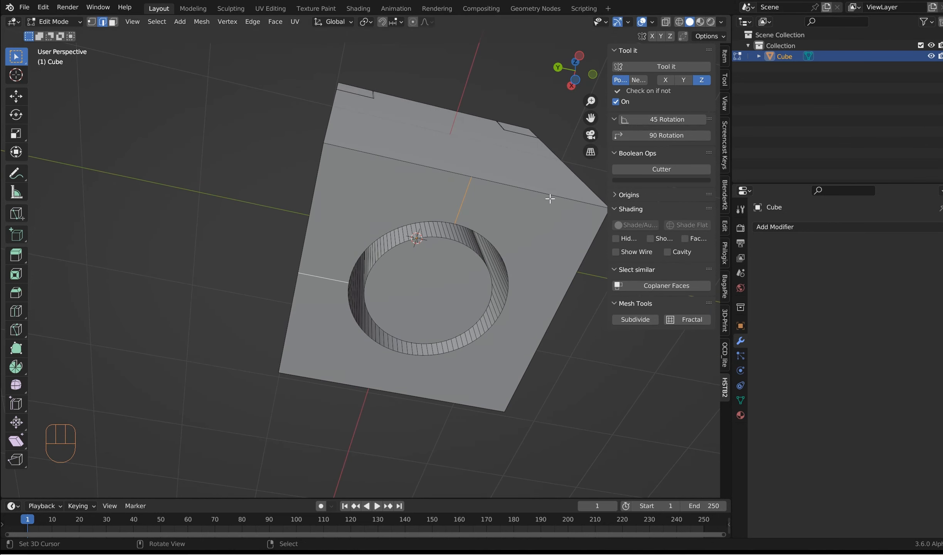
pyautogui.moveTo(550, 197); pyautogui.dragTo(531, 148, button='middle')
pyautogui.keyDown('shift'); pyautogui.moveTo(413, 148); pyautogui.dragTo(412, 192, button='middle'); pyautogui.keyUp('shift')
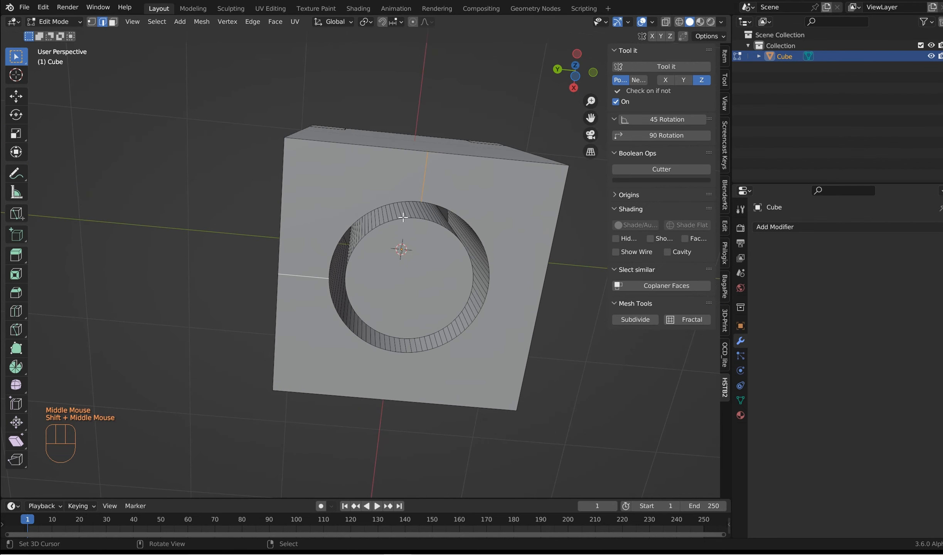
pyautogui.rightClick(427, 148)
pyautogui.moveTo(428, 147); pyautogui.dragTo(397, 335, button='middle')
pyautogui.scroll(1, 397, 335)
pyautogui.scroll(1, 398, 335)
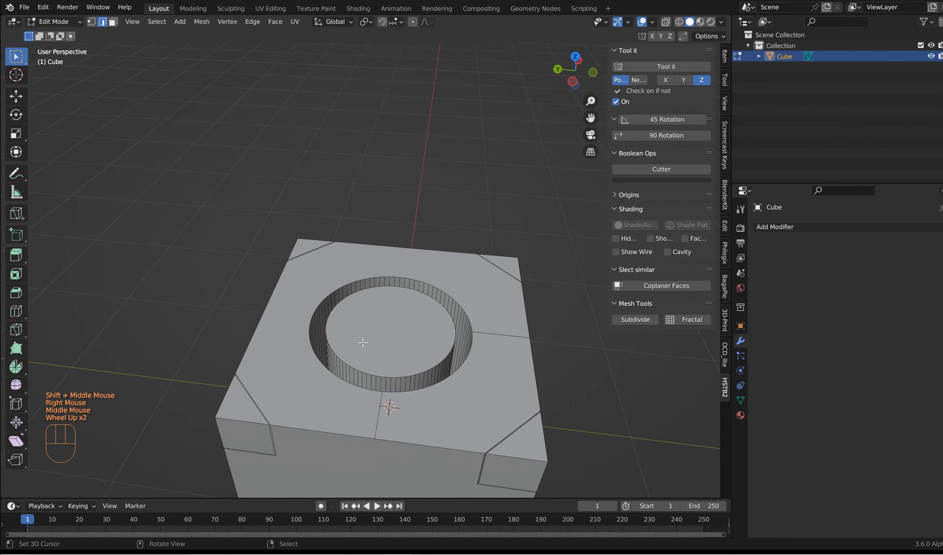
# Try a bevel on the rim of the round top face inside the ring groove, and undo it
pyautogui.press('Tab')
pyautogui.rightClick(367, 374)
pyautogui.press('space')
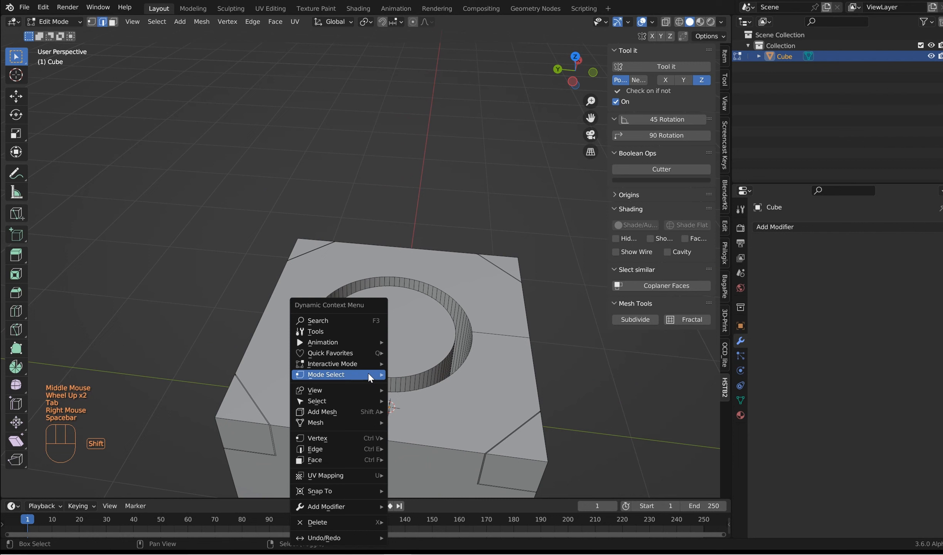
pyautogui.click(426, 352)
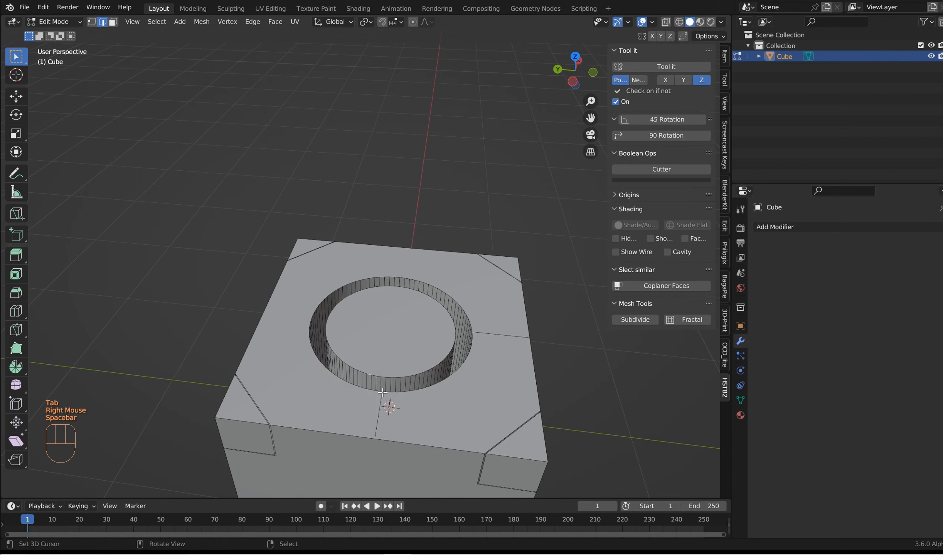
pyautogui.keyDown('alt'); pyautogui.keyDown('shift'); pyautogui.rightClick(361, 372); pyautogui.keyUp('shift'); pyautogui.keyUp('alt')
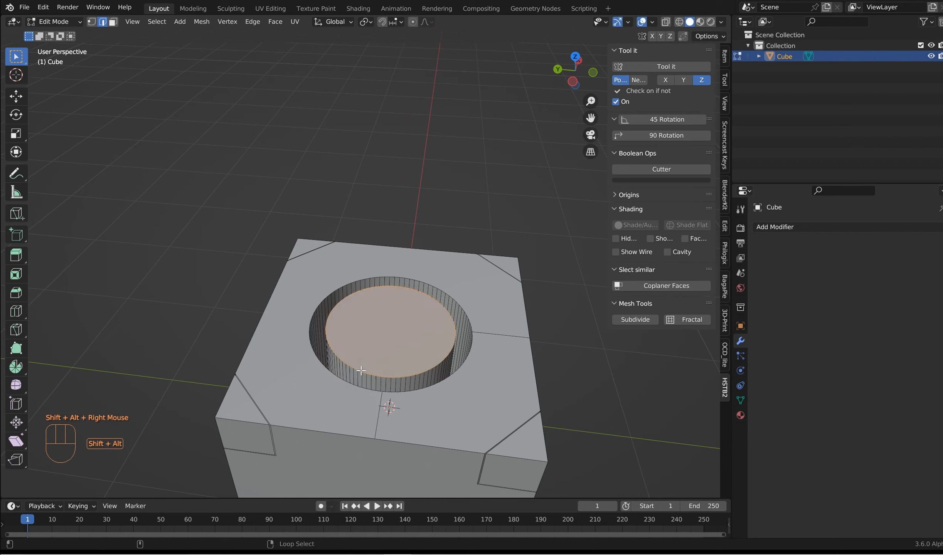
pyautogui.hotkey('ctrl', 'b')
pyautogui.click(402, 334)
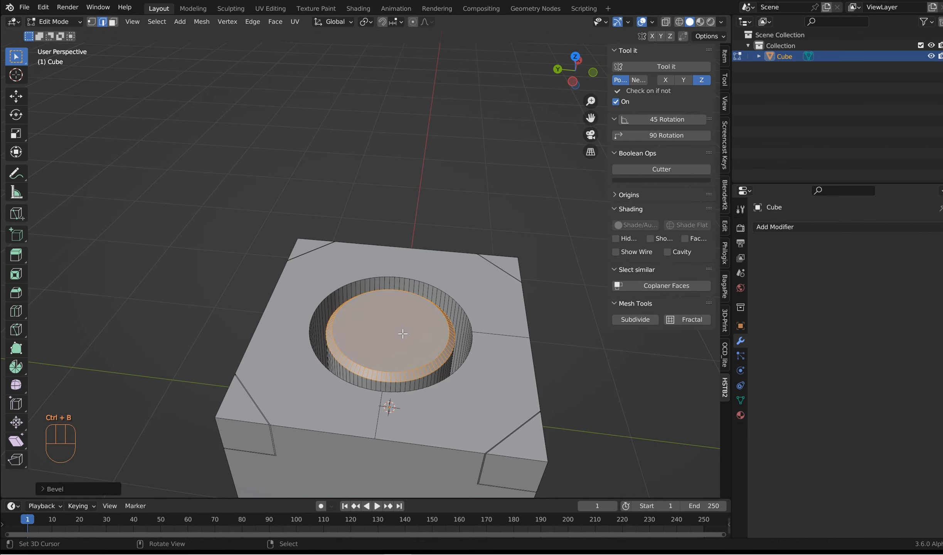
pyautogui.hotkey('ctrl', 'z')
# Add the groove's outer rim to the selection, try a bevel about 0.059 m wide, and undo it
pyautogui.keyDown('alt'); pyautogui.keyDown('shift'); pyautogui.rightClick(352, 384); pyautogui.keyUp('shift'); pyautogui.keyUp('alt')
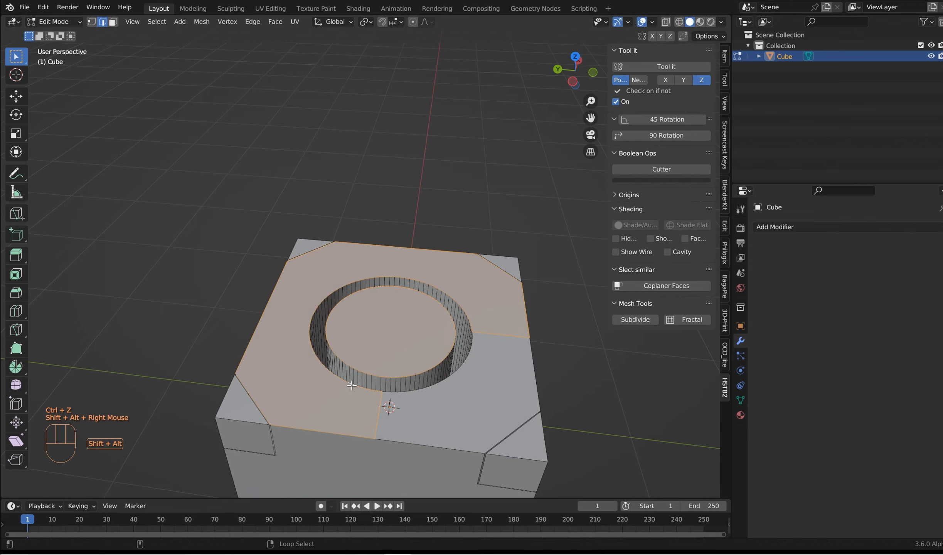
pyautogui.keyDown('alt'); pyautogui.keyDown('shift'); pyautogui.rightClick(412, 392); pyautogui.keyUp('shift'); pyautogui.keyUp('alt')
pyautogui.keyDown('alt'); pyautogui.keyDown('shift'); pyautogui.rightClick(416, 390); pyautogui.keyUp('shift'); pyautogui.keyUp('alt')
pyautogui.hotkey('ctrl', 'b')
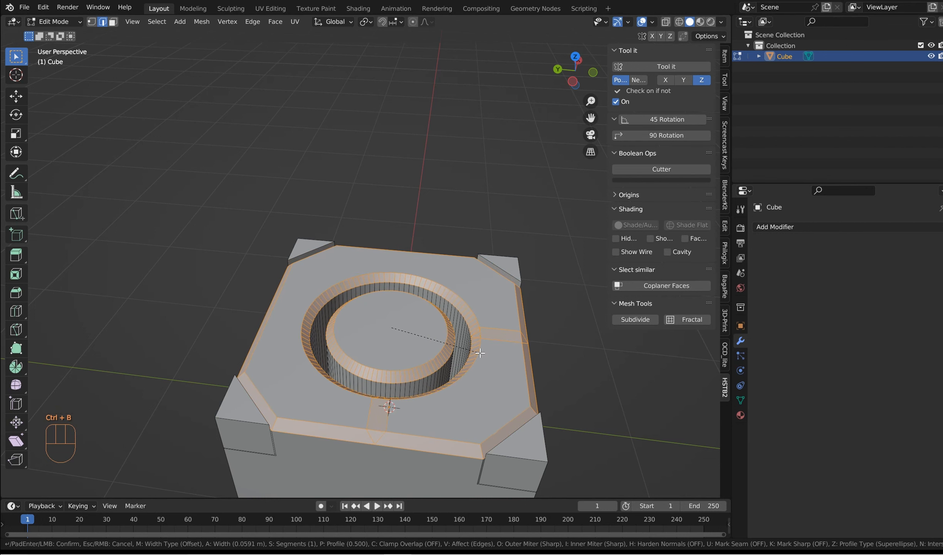
pyautogui.click(480, 354)
pyautogui.moveTo(506, 361); pyautogui.dragTo(352, 258, button='middle')
pyautogui.hotkey('ctrl', 'z')
# Switch to vertex selection and select the extra vertex where the leftover top edge meets the groove's outer rim
pyautogui.scroll(2, 528, 329)
pyautogui.scroll(3, 493, 320)
pyautogui.press('Tab')
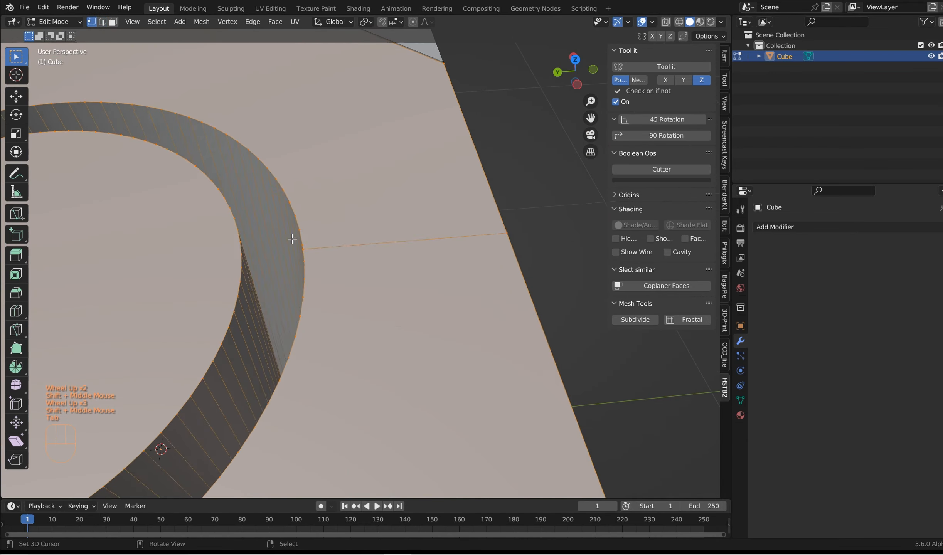
pyautogui.moveTo(291, 238); pyautogui.dragTo(362, 257, button='middle')
pyautogui.scroll(5, 380, 310)
pyautogui.keyDown('shift'); pyautogui.moveTo(380, 310); pyautogui.dragTo(393, 286, button='middle'); pyautogui.keyUp('shift')
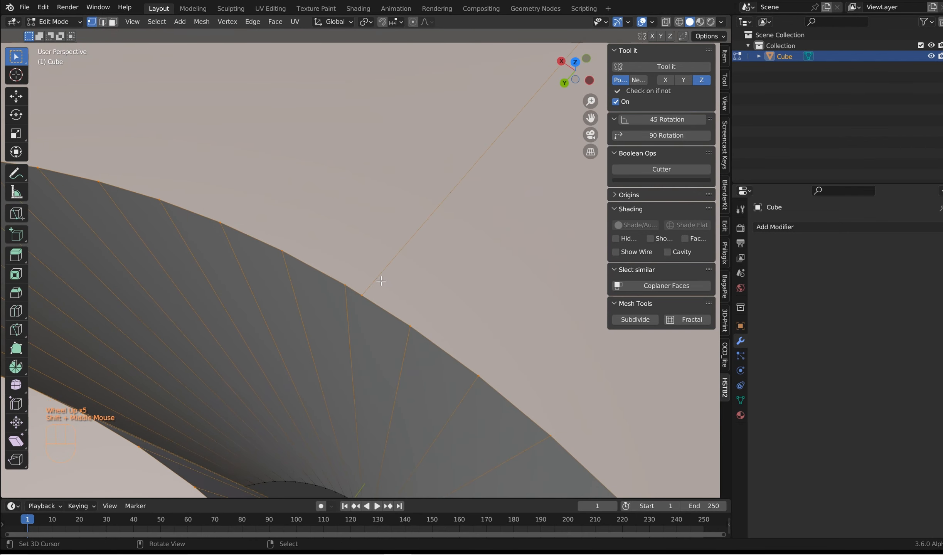
pyautogui.rightClick(362, 295)
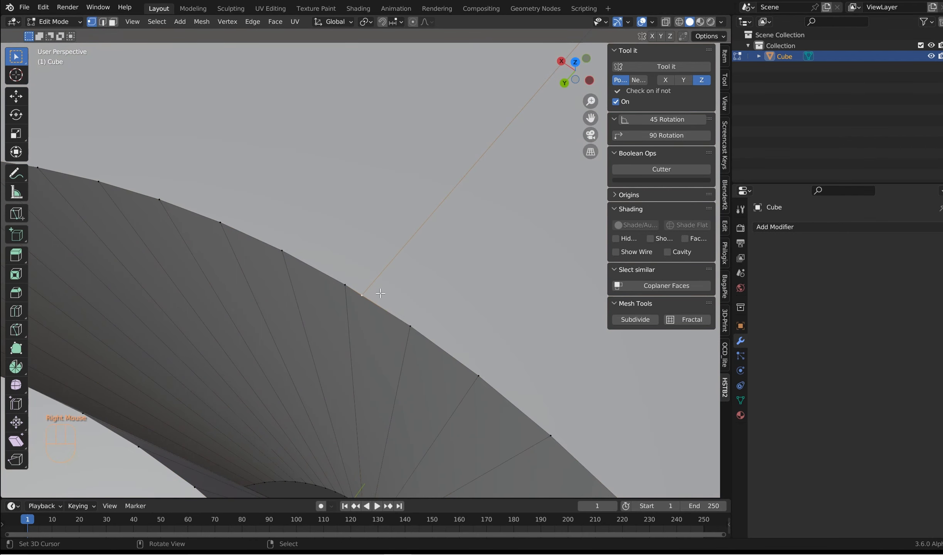
# Knife-cut a new edge from the neighbouring rim vertex to the cube's outer edge, with the angle constrained to 60°
pyautogui.scroll(-2, 369, 257)
pyautogui.keyDown('shift'); pyautogui.moveTo(386, 230); pyautogui.dragTo(382, 291, button='middle'); pyautogui.keyUp('shift')
pyautogui.press('k')
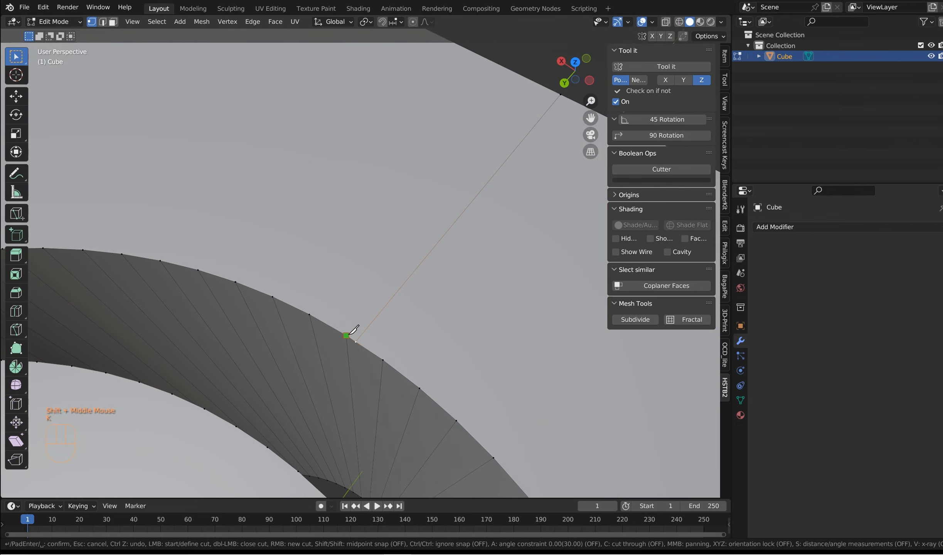
pyautogui.click(356, 321)
pyautogui.press('a')
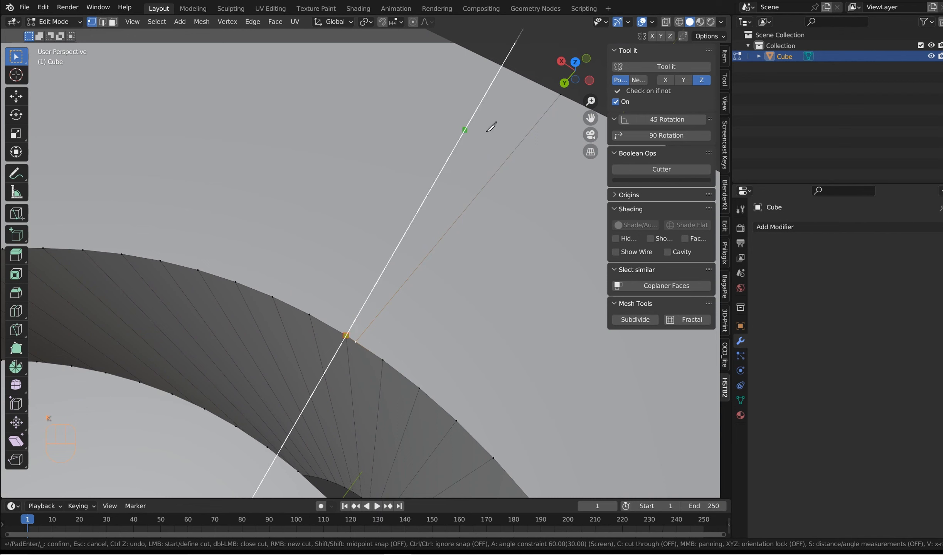
pyautogui.click(509, 65)
pyautogui.press('Return')
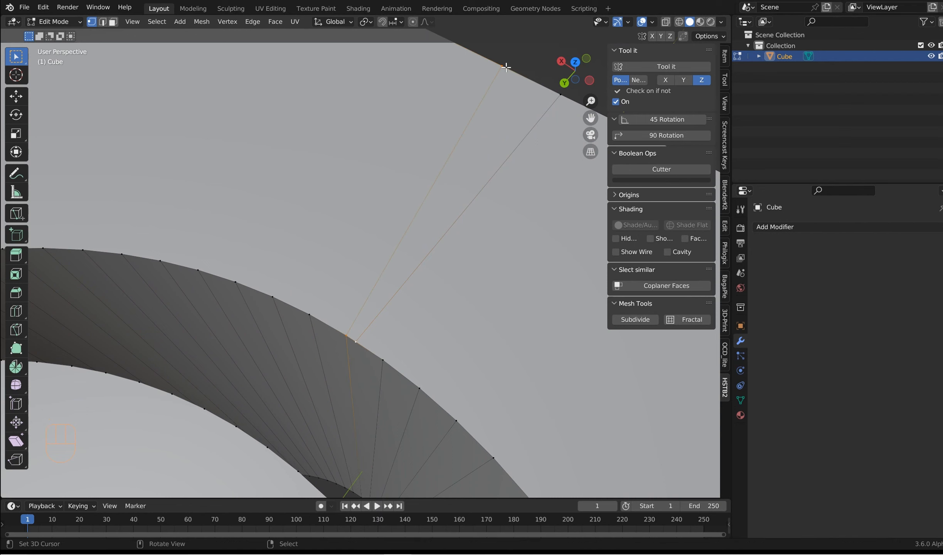
# Switch to edge selection and dissolve the old edge beside the new knife cut
pyautogui.press('Tab')
pyautogui.rightClick(492, 180)
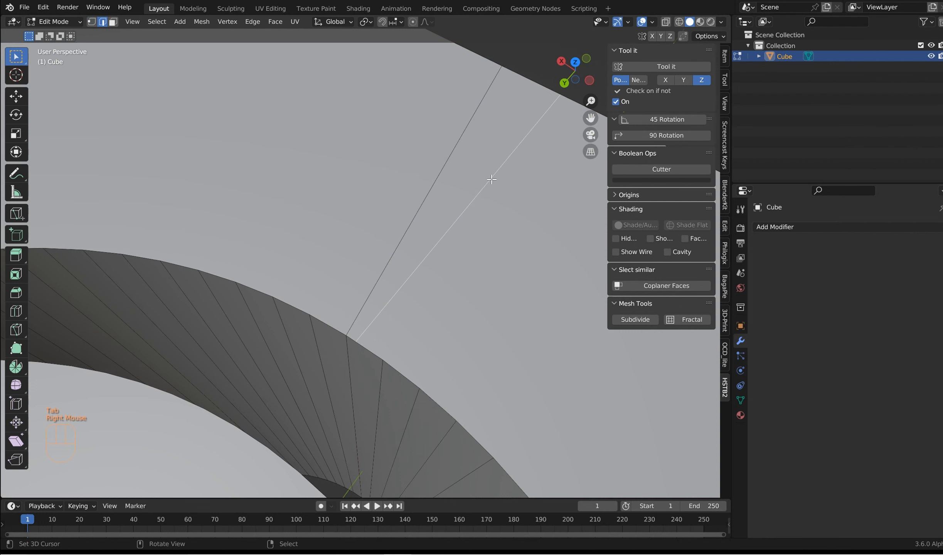
pyautogui.press('x')
pyautogui.click(492, 179)
pyautogui.scroll(-3, 485, 209)
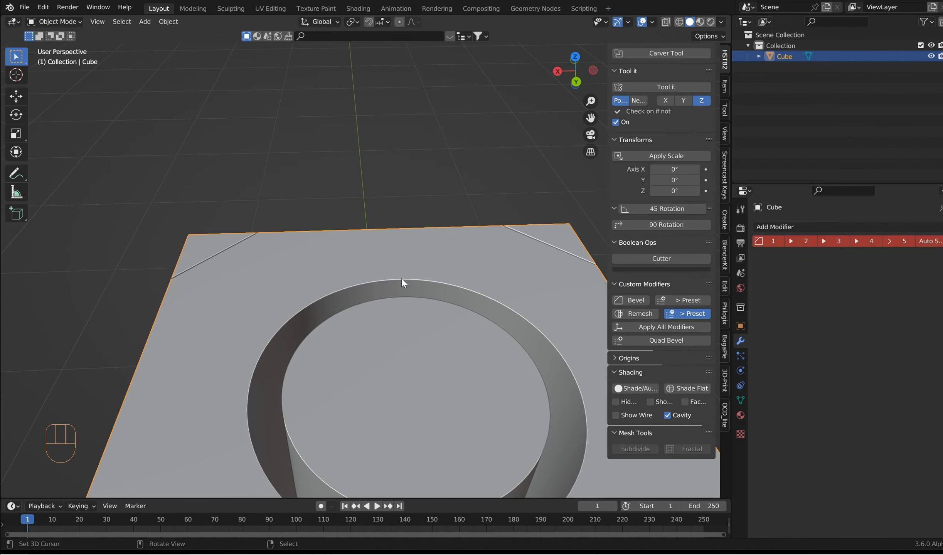
# Enter Edit Mode on the cube and select the ring groove's entire outer rim with shortest-path picks
pyautogui.moveTo(403, 278); pyautogui.dragTo(435, 295, button='middle')
pyautogui.press('Tab')
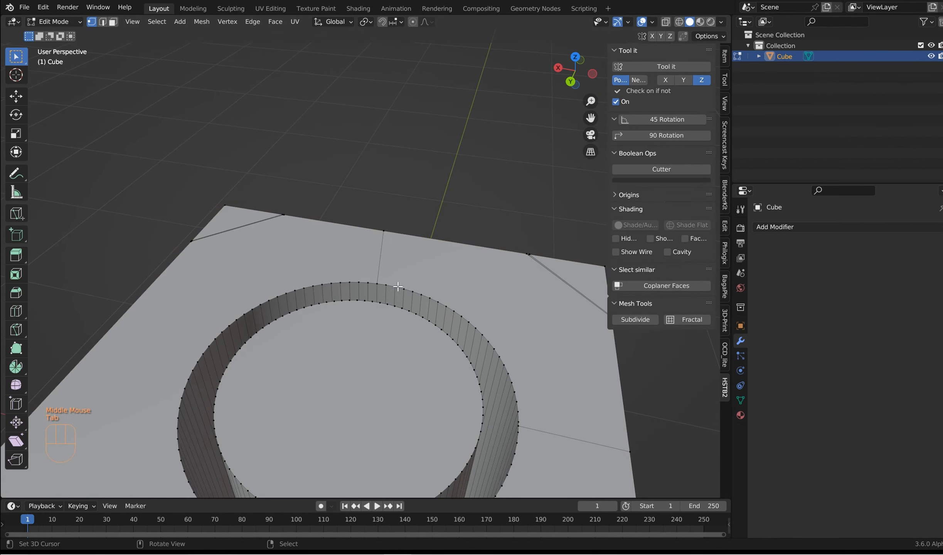
pyautogui.keyDown('ctrl'); pyautogui.rightClick(372, 284); pyautogui.keyUp('ctrl')
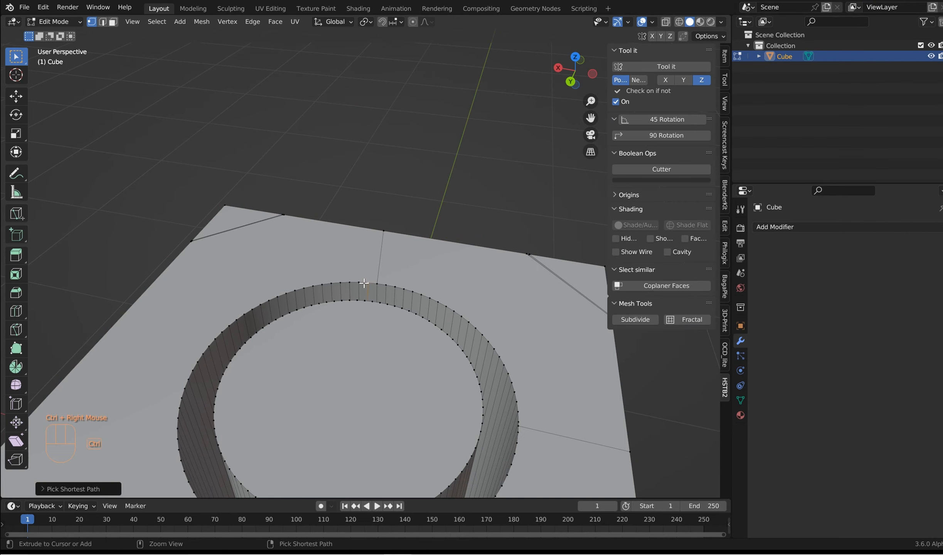
pyautogui.keyDown('ctrl'); pyautogui.scroll(-2, 298, 467); pyautogui.keyUp('ctrl')
pyautogui.keyDown('ctrl'); pyautogui.rightClick(297, 484); pyautogui.keyUp('ctrl')
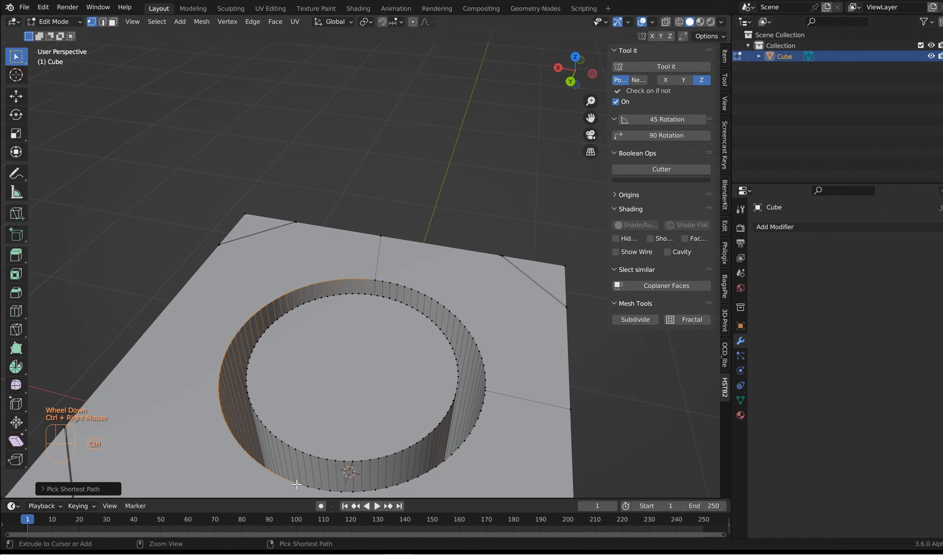
pyautogui.keyDown('ctrl'); pyautogui.rightClick(484, 397); pyautogui.keyUp('ctrl')
pyautogui.keyDown('ctrl'); pyautogui.rightClick(470, 335); pyautogui.keyUp('ctrl')
pyautogui.keyDown('ctrl'); pyautogui.rightClick(374, 280); pyautogui.keyUp('ctrl')
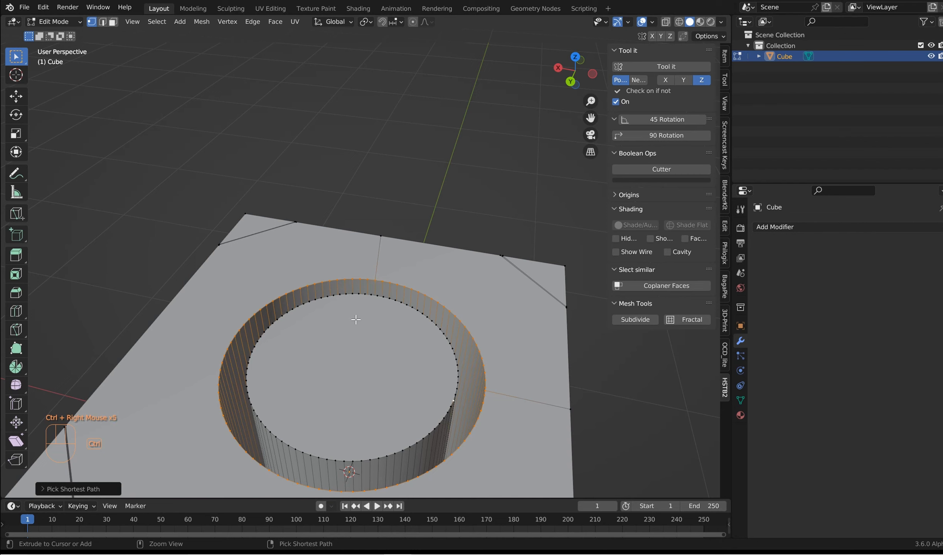
# Add the groove's entire inner rim to the selection and bevel both rims with one segment about 0.07 m wide
pyautogui.keyDown('ctrl'); pyautogui.rightClick(246, 378); pyautogui.keyUp('ctrl')
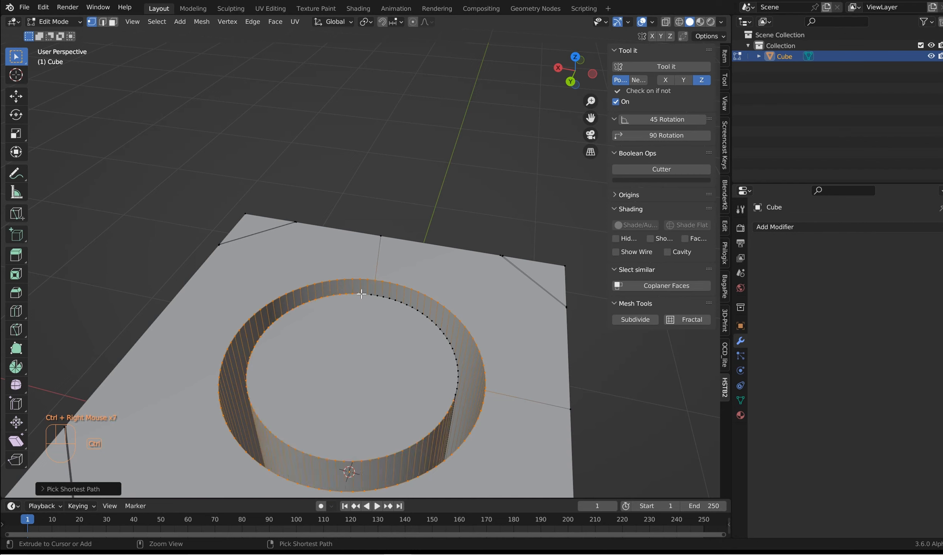
pyautogui.keyDown('ctrl'); pyautogui.rightClick(457, 369); pyautogui.keyUp('ctrl')
pyautogui.hotkey('ctrl', 'b')
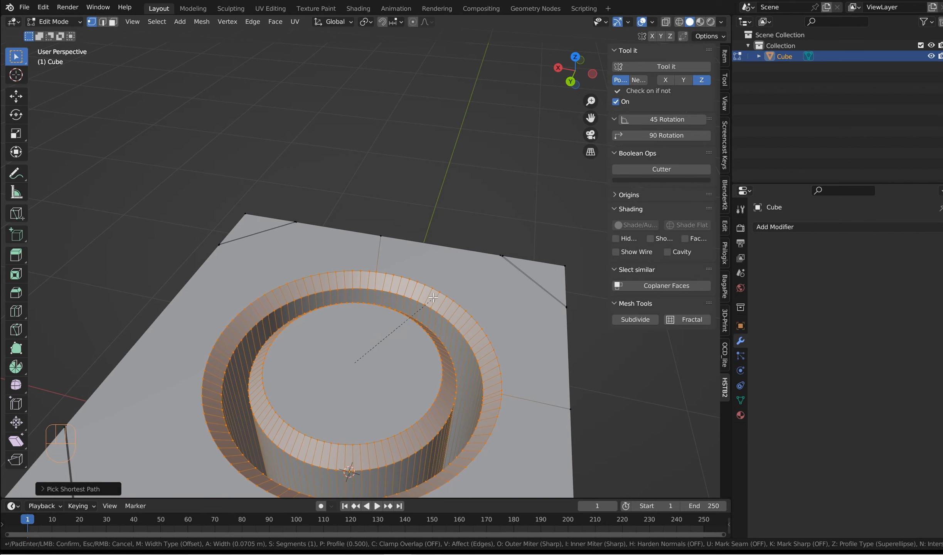
pyautogui.click(434, 298)
# Return to Object Mode and examine the bevelled groove rims and the corner cuts from several sides
pyautogui.press('Tab')
pyautogui.scroll(-2, 438, 287)
pyautogui.moveTo(438, 286); pyautogui.dragTo(467, 275, button='middle')
pyautogui.moveTo(448, 349); pyautogui.dragTo(455, 231, button='middle')
pyautogui.click(680, 85)
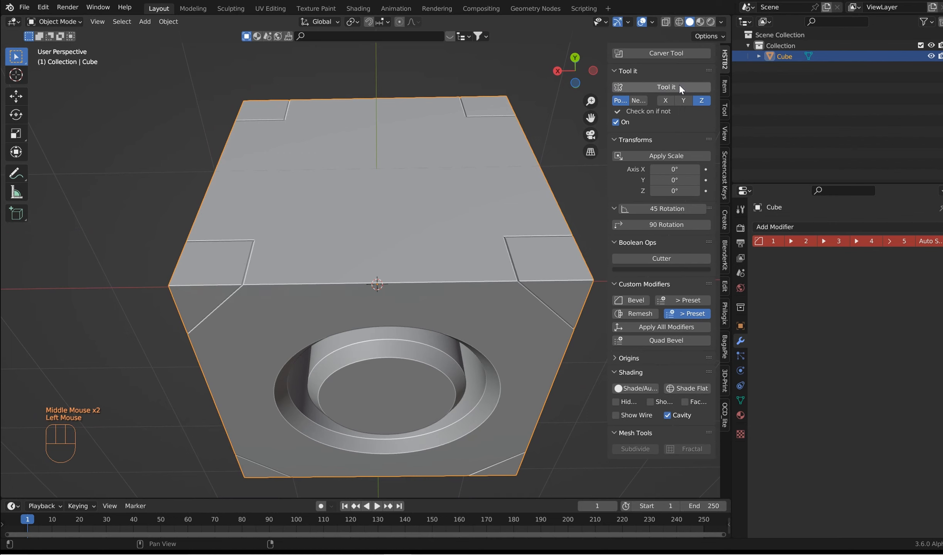
pyautogui.scroll(-2, 513, 166)
pyautogui.moveTo(506, 193); pyautogui.dragTo(492, 285, button='middle')
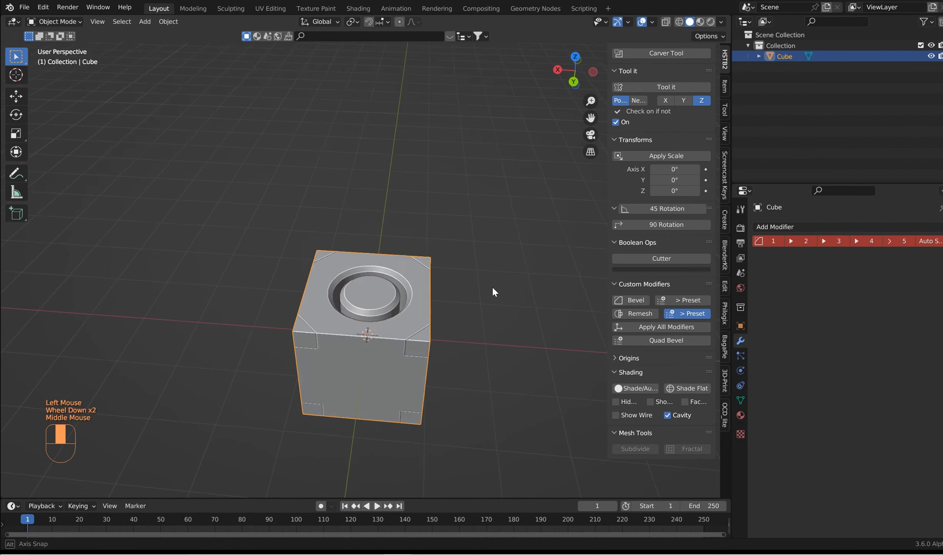
pyautogui.scroll(4, 454, 312)
pyautogui.moveTo(448, 327); pyautogui.dragTo(451, 247, button='middle')
pyautogui.scroll(-2, 449, 333)
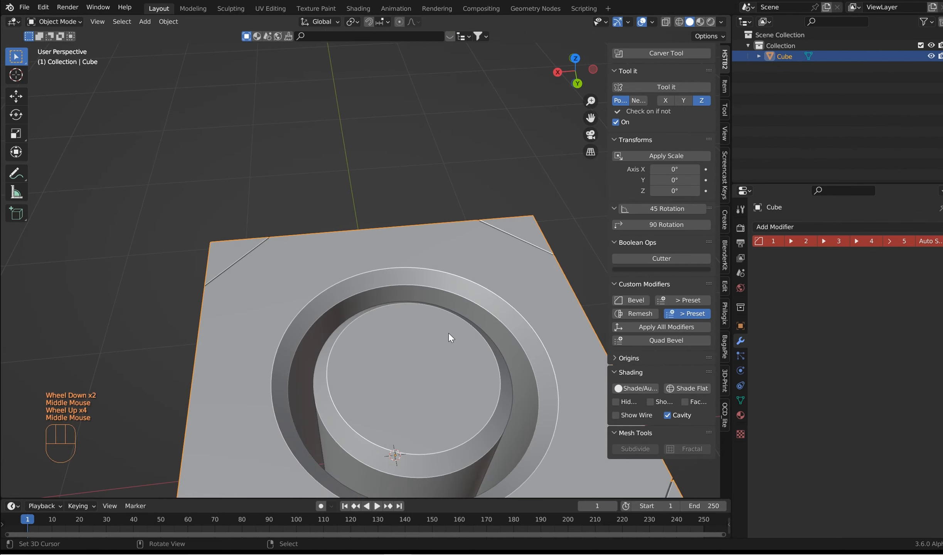
pyautogui.keyDown('shift'); pyautogui.moveTo(433, 357); pyautogui.dragTo(421, 306, button='middle'); pyautogui.keyUp('shift')
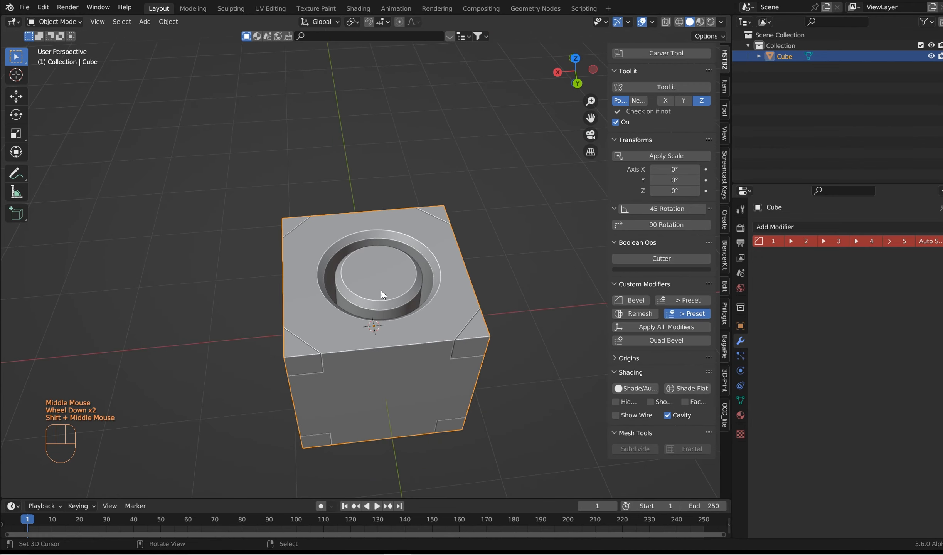
pyautogui.rightClick(459, 285)
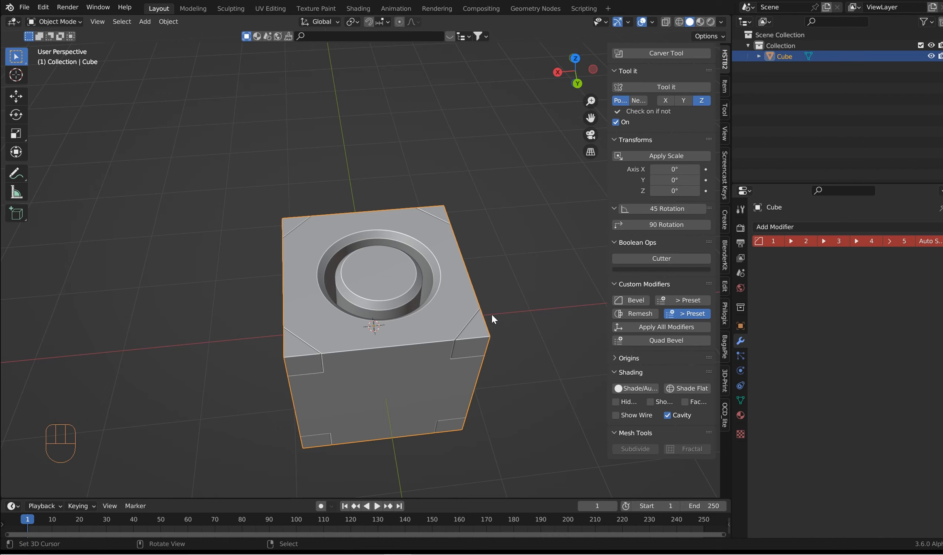
# Widen the sidebar to fit its full button labels
pyautogui.scroll(2, 426, 363)
pyautogui.moveTo(406, 366); pyautogui.dragTo(459, 386, button='middle')
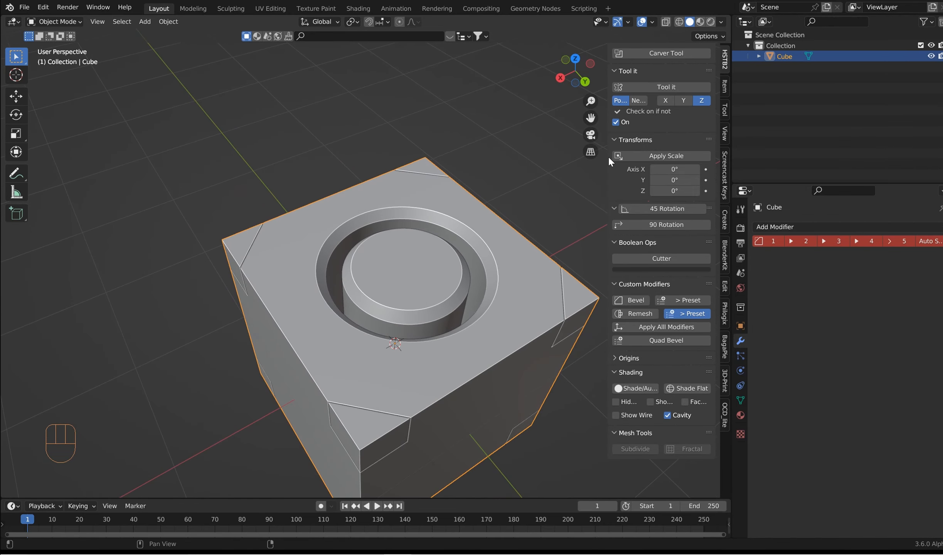
pyautogui.moveTo(609, 155); pyautogui.dragTo(568, 155)
pyautogui.keyDown('shift'); pyautogui.moveTo(455, 283); pyautogui.dragTo(493, 205, button='middle'); pyautogui.keyUp('shift')
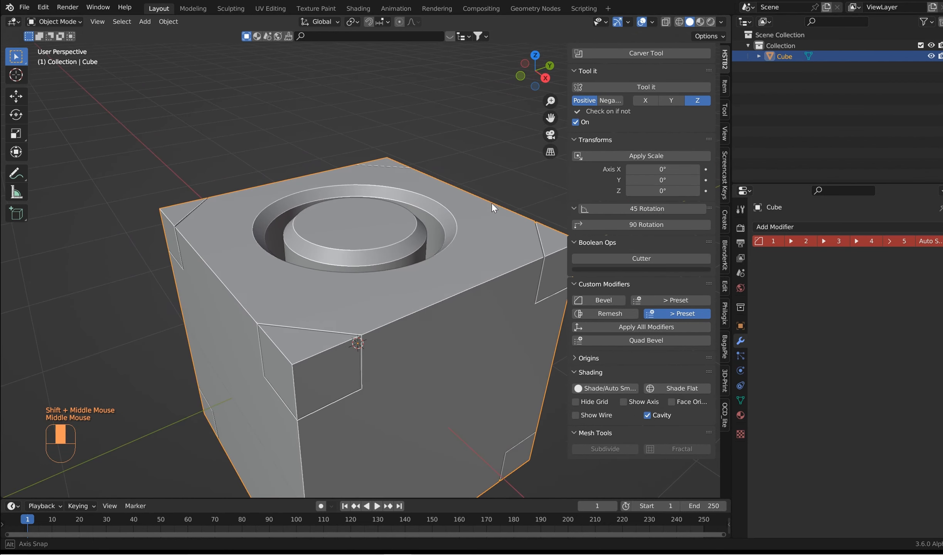
pyautogui.scroll(3, 423, 210)
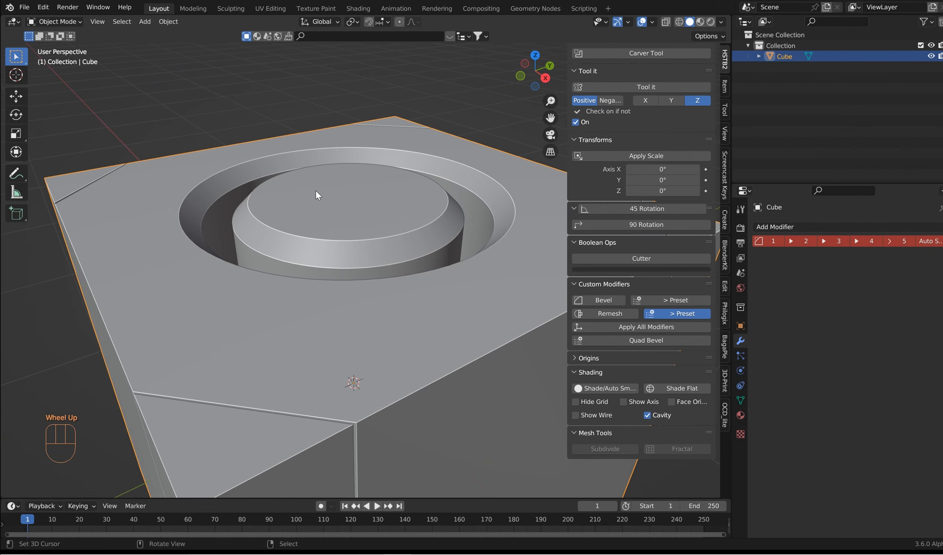
# In Edit Mode, inset the central cylinder's top face about 0.105 m and extrude it about 0.154 m down into the cylinder
pyautogui.press('Tab')
pyautogui.rightClick(435, 180)
pyautogui.press('i')
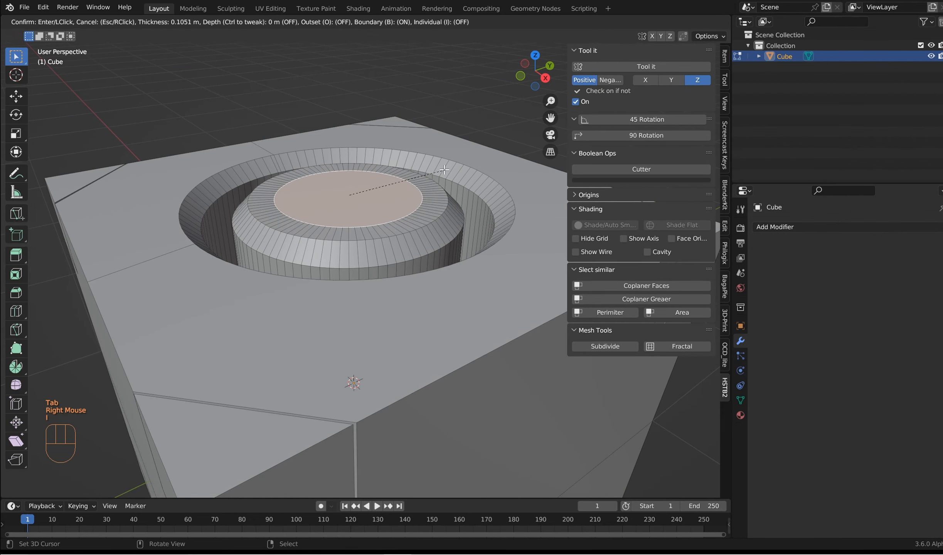
pyautogui.click(443, 169)
pyautogui.press('w')
pyautogui.click(387, 227)
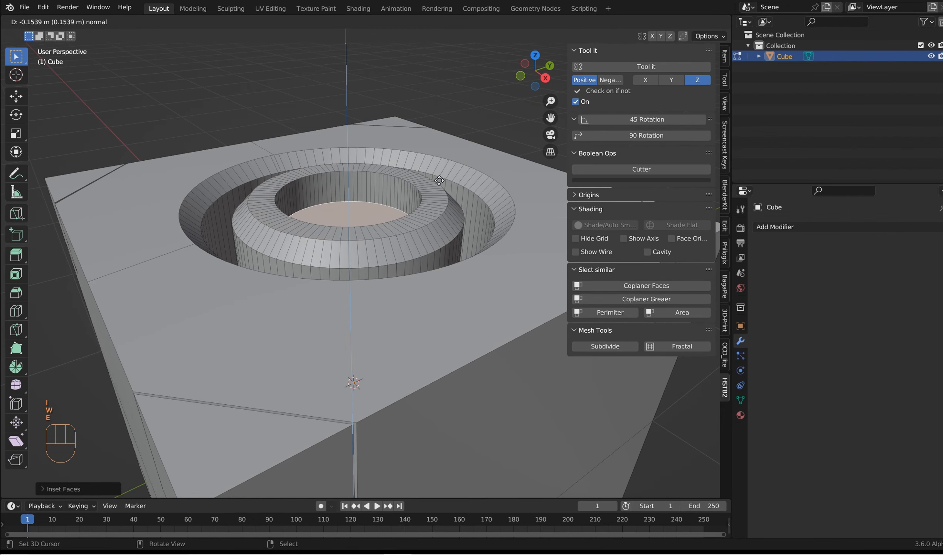
pyautogui.click(351, 381)
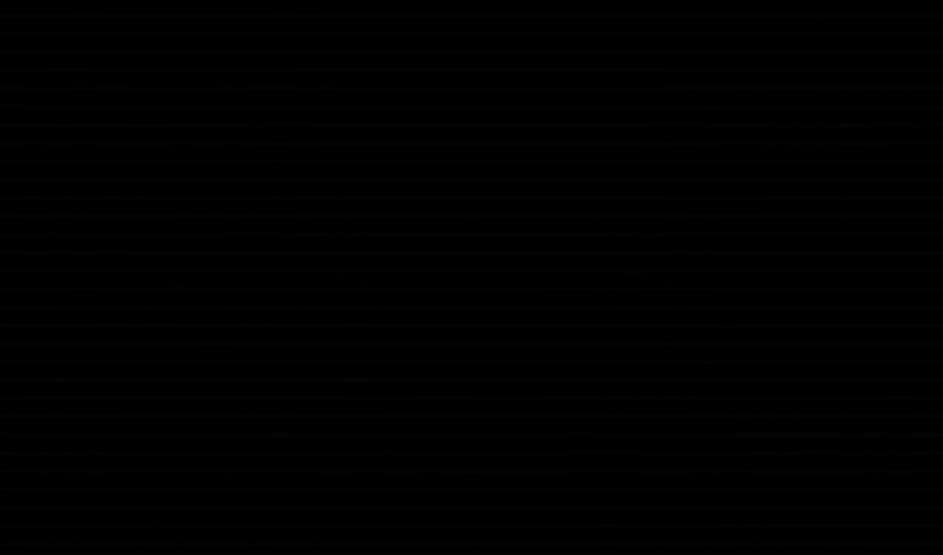